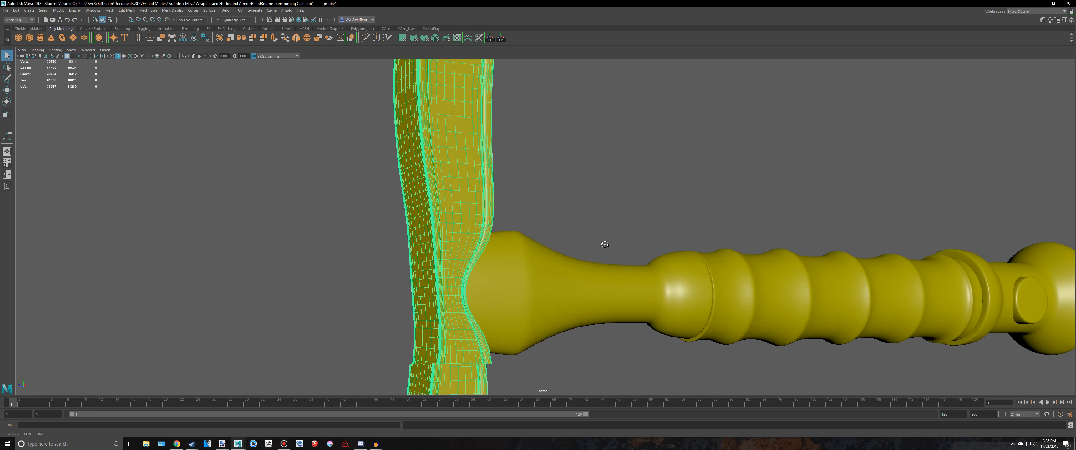
Examine the cane's crosspiece, handle neck, ribbed grip and blade from several angles.
{"action": "left_click", "coordinate": [657, 271]}
{"action": "key", "text": "f"}
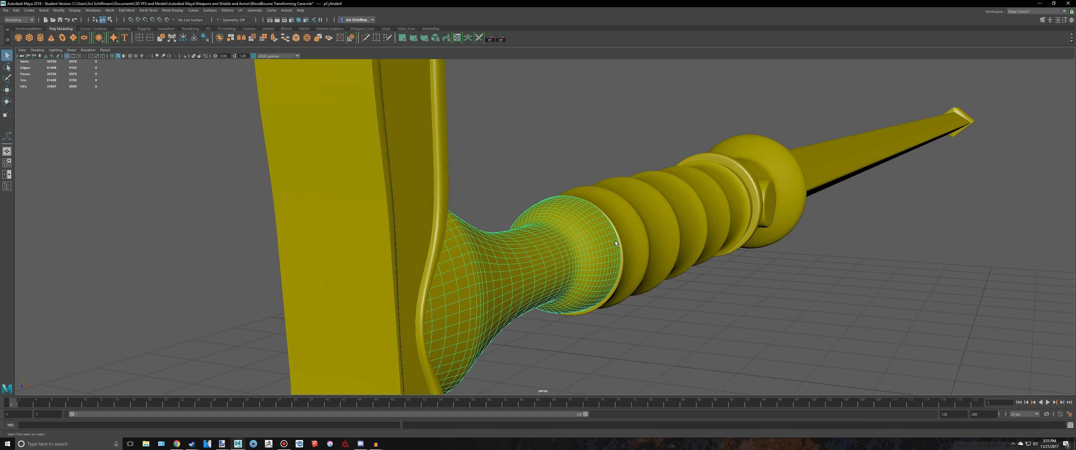
{"action": "key", "text": "w"}
{"action": "left_click_drag", "start_coordinate": [539, 206], "coordinate": [546, 245]}
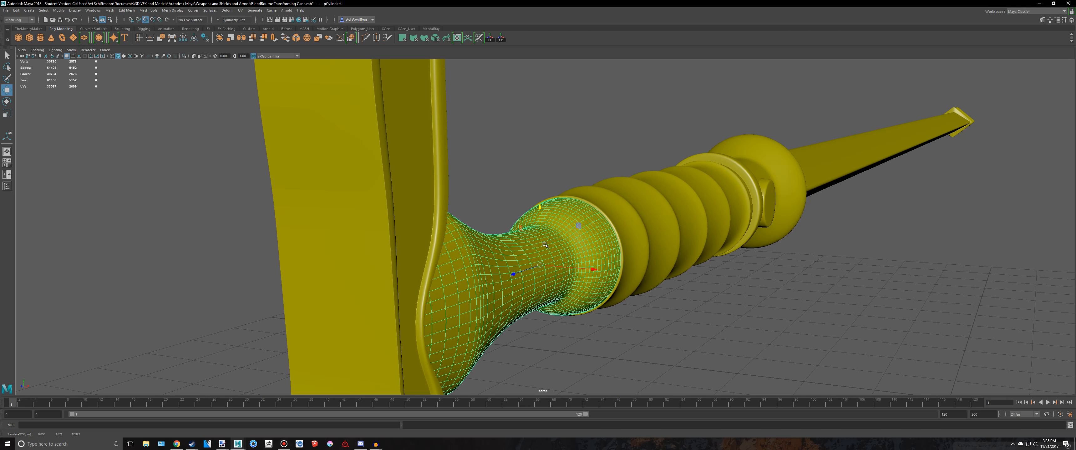
{"action": "mouse_move", "coordinate": [680, 367]}
{"action": "left_mouse_down", "text": "alt"}
{"action": "mouse_move", "coordinate": [679, 330]}
{"action": "mouse_move", "coordinate": [677, 361]}
{"action": "left_mouse_up", "text": "alt"}
{"action": "left_click", "coordinate": [677, 360]}
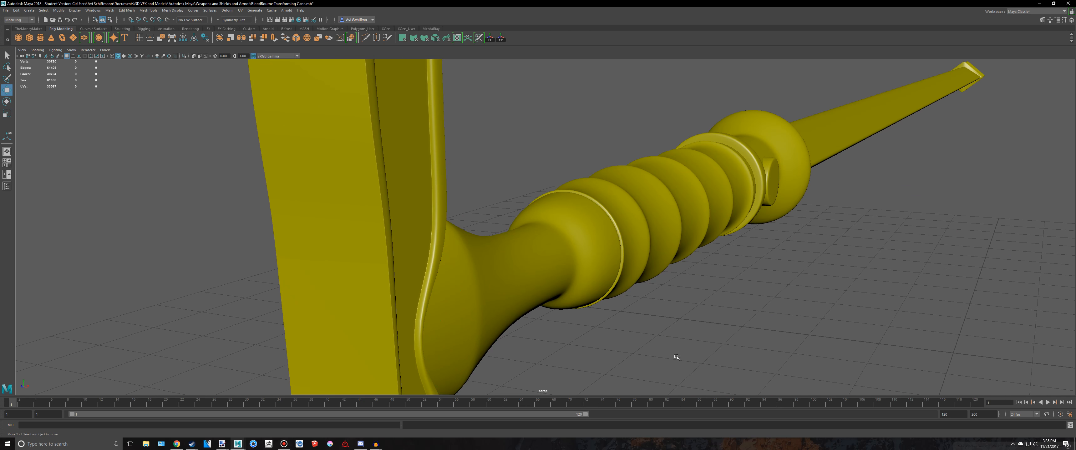
{"action": "scroll", "coordinate": [731, 283], "scroll_direction": "down", "scroll_amount": 3}
{"action": "left_click_drag", "start_coordinate": [731, 282], "coordinate": [623, 268], "text": "alt"}
{"action": "middle_click_drag", "start_coordinate": [623, 268], "coordinate": [541, 194], "text": "alt"}
{"action": "scroll", "coordinate": [535, 205], "scroll_direction": "up", "scroll_amount": 4}
{"action": "middle_click_drag", "start_coordinate": [509, 250], "coordinate": [511, 296], "text": "alt"}
{"action": "left_click_drag", "start_coordinate": [511, 296], "coordinate": [432, 242], "text": "alt"}
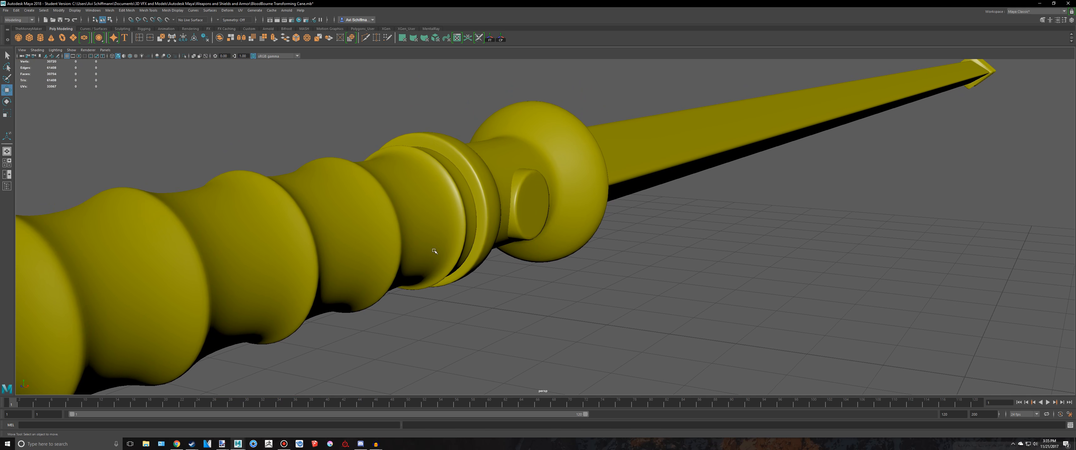
Inspect the ribbed grip, the collar and the joint with the handle neck by selecting individual pieces.
{"action": "left_click", "coordinate": [418, 240]}
{"action": "key", "text": "v"}
{"action": "left_click_drag", "start_coordinate": [438, 209], "coordinate": [441, 201]}
{"action": "left_click_drag", "start_coordinate": [454, 258], "coordinate": [384, 385], "text": "alt"}
{"action": "left_click", "coordinate": [257, 313]}
{"action": "right_click_drag", "start_coordinate": [384, 384], "coordinate": [607, 195], "text": "alt"}
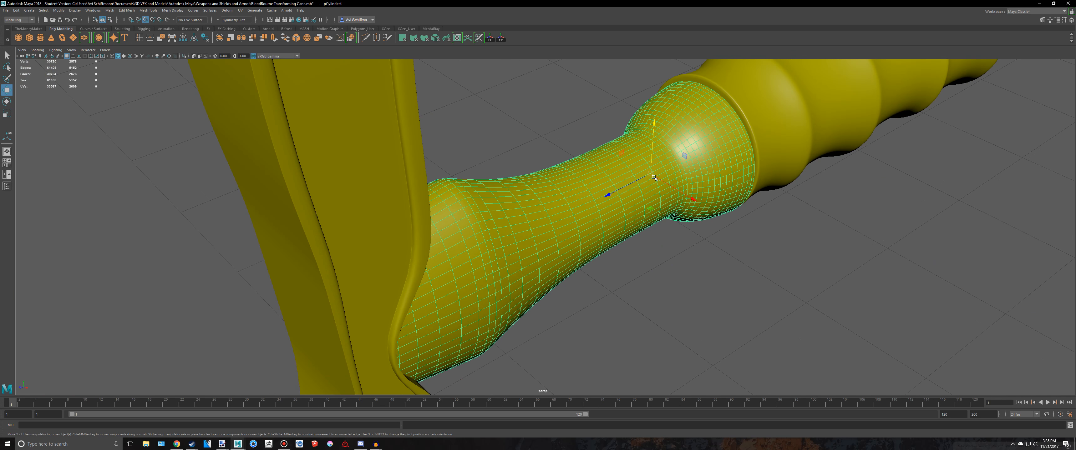
{"action": "left_click_drag", "start_coordinate": [652, 119], "coordinate": [653, 116]}
{"action": "left_click", "coordinate": [846, 243]}
{"action": "scroll", "coordinate": [880, 195], "scroll_direction": "down", "scroll_amount": 7}
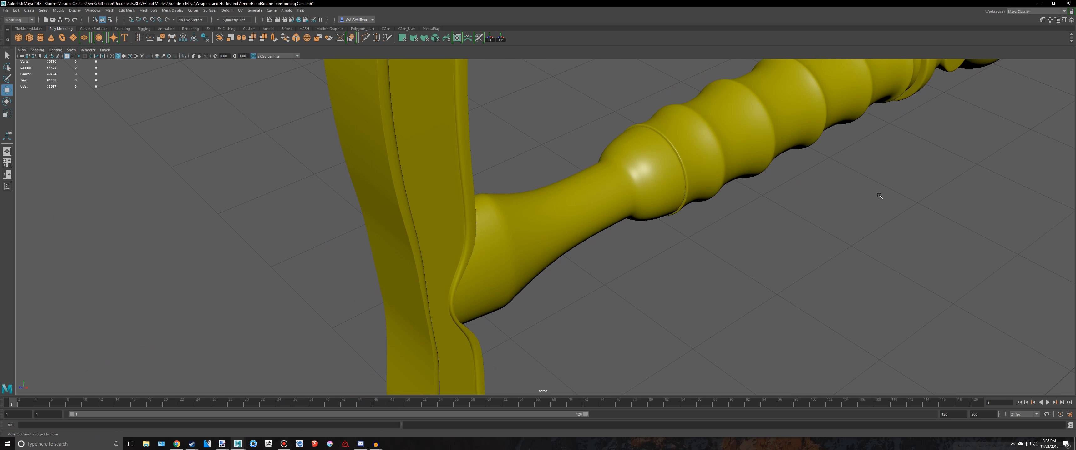
{"action": "middle_click_drag", "start_coordinate": [889, 176], "coordinate": [576, 303], "text": "alt"}
{"action": "scroll", "coordinate": [552, 264], "scroll_direction": "up", "scroll_amount": 3}
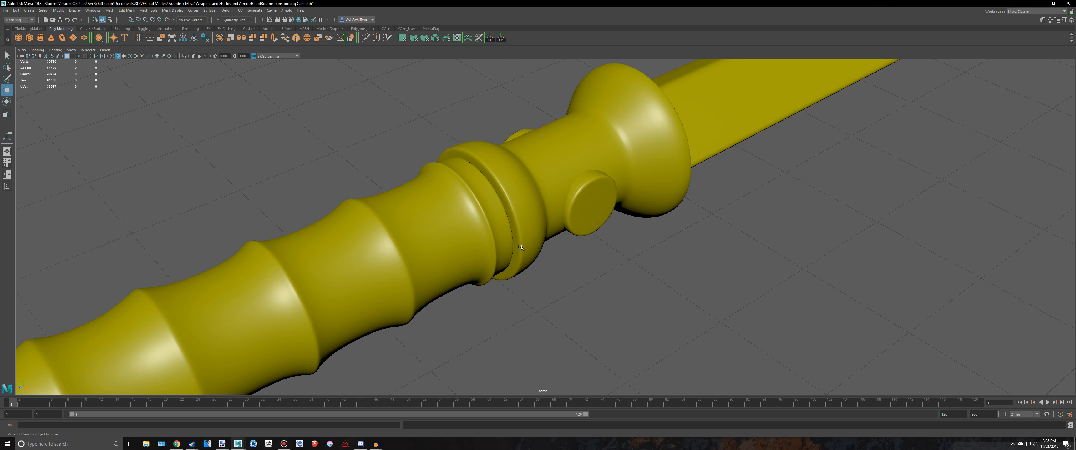
{"action": "left_click_drag", "start_coordinate": [552, 264], "coordinate": [463, 134], "text": "alt"}
Freeze the transformations of the crosspiece at the cane's end and show the Channel Box.
{"action": "left_click", "coordinate": [463, 134]}
{"action": "key", "text": "f"}
{"action": "scroll", "coordinate": [453, 141], "scroll_direction": "up", "scroll_amount": 2}
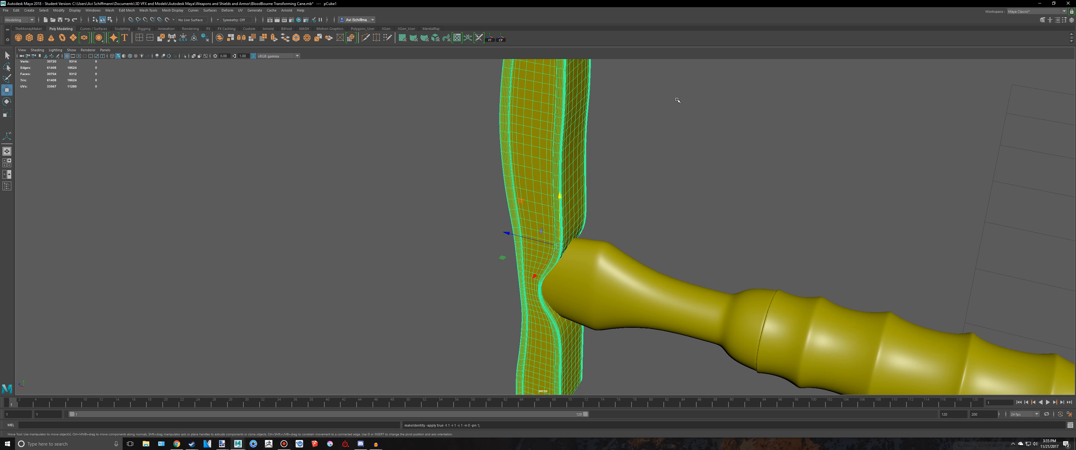
{"action": "key", "text": "ctrl+a"}
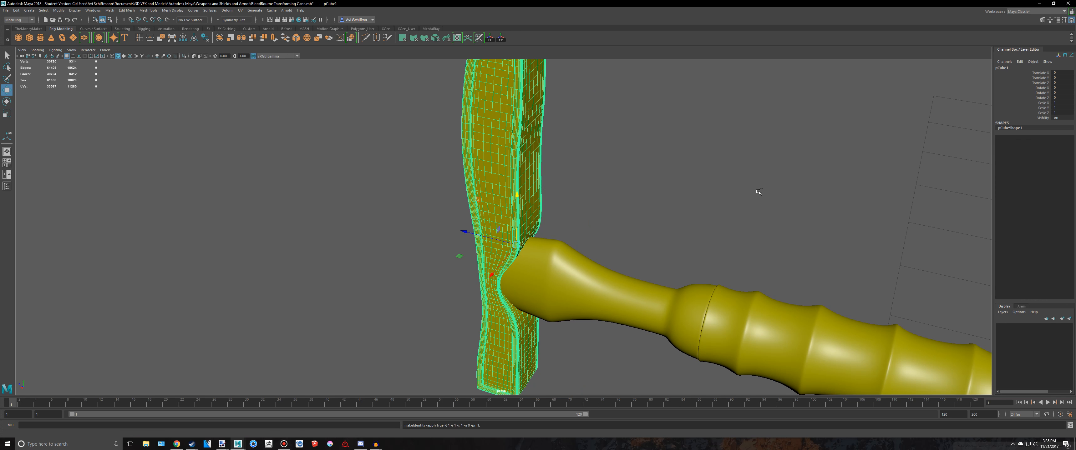
Delete the crosspiece's construction history and center its pivot.
{"action": "key", "text": "ctrl+z"}
{"action": "scroll", "coordinate": [1029, 223], "scroll_direction": "down", "scroll_amount": 2}
{"action": "middle_click_drag", "start_coordinate": [688, 139], "coordinate": [696, 136], "text": "alt"}
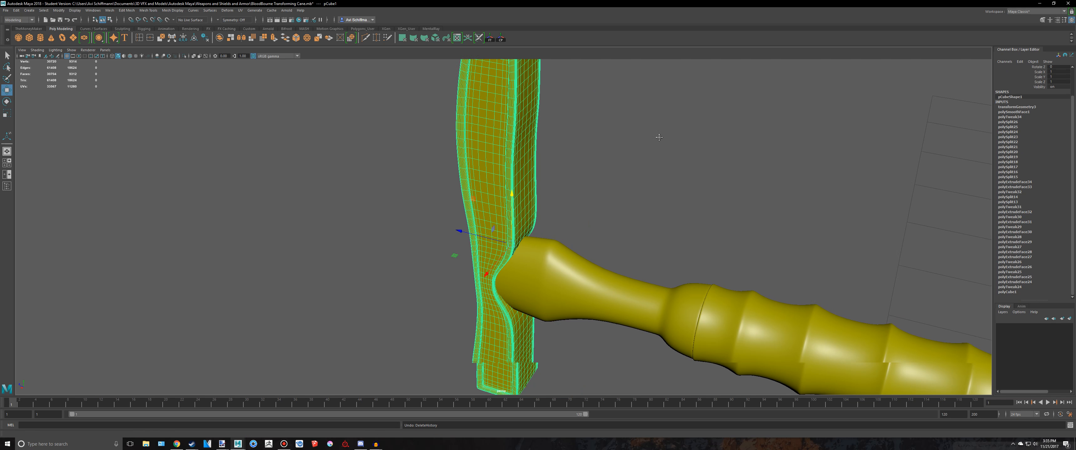
{"action": "key", "text": "alt+shift+d"}
{"action": "scroll", "coordinate": [667, 163], "scroll_direction": "up", "scroll_amount": 2}
{"action": "left_click", "coordinate": [590, 150]}
{"action": "left_click", "coordinate": [555, 148]}
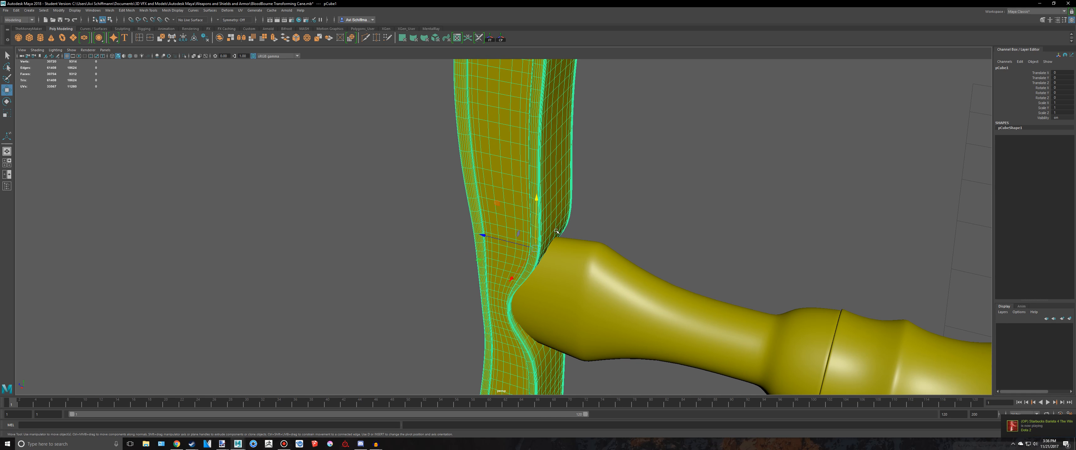
{"action": "left_click_drag", "start_coordinate": [487, 209], "coordinate": [486, 178], "text": "alt"}
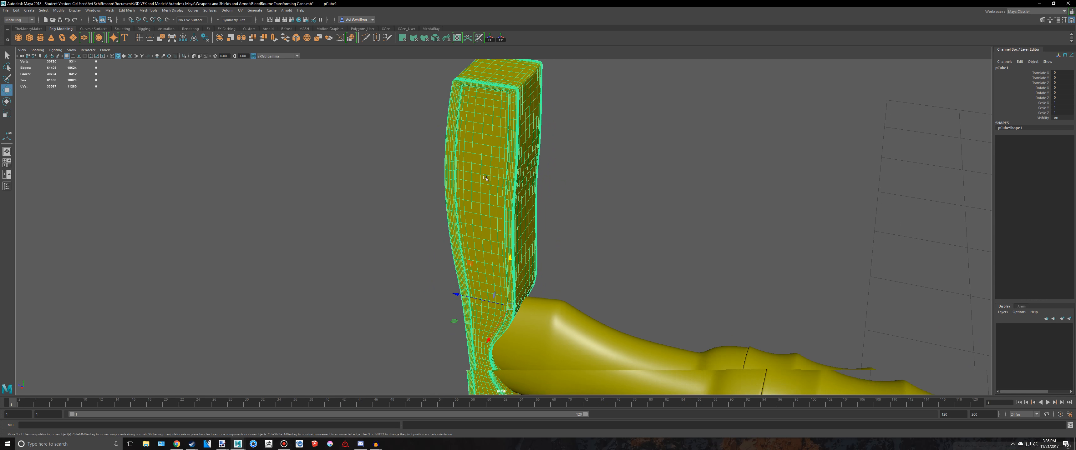
{"action": "left_click", "coordinate": [491, 39]}
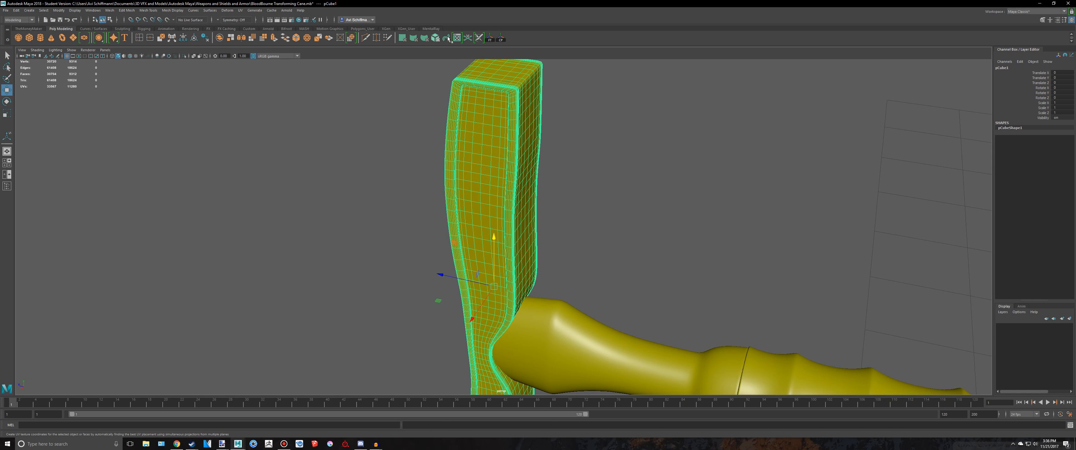
Apply an automatic UV projection to the crosspiece and open the UV Editor.
{"action": "left_click", "coordinate": [437, 39]}
{"action": "left_click", "coordinate": [457, 39]}
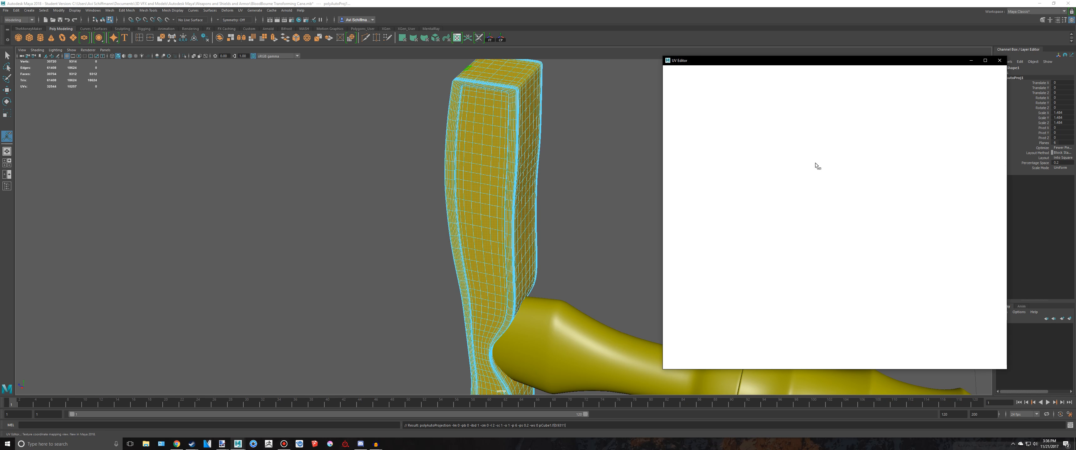
{"action": "scroll", "coordinate": [809, 178], "scroll_direction": "down", "scroll_amount": 3}
{"action": "middle_click_drag", "start_coordinate": [819, 186], "coordinate": [816, 193], "text": "alt"}
Unfold all of the crosspiece's UV shells and lay them out within the UV tile.
{"action": "right_click_drag", "start_coordinate": [830, 195], "coordinate": [805, 180]}
{"action": "left_click_drag", "start_coordinate": [959, 331], "coordinate": [673, 114]}
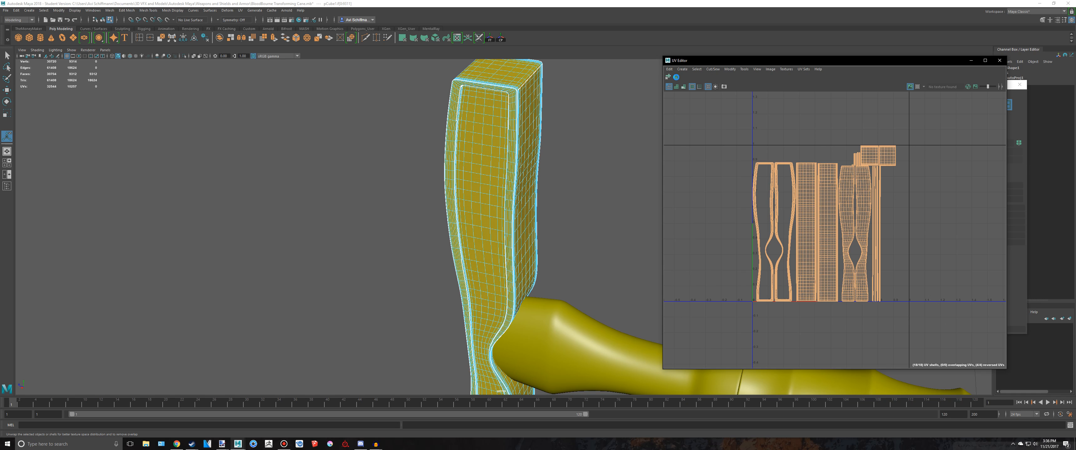
{"action": "left_click", "coordinate": [679, 78]}
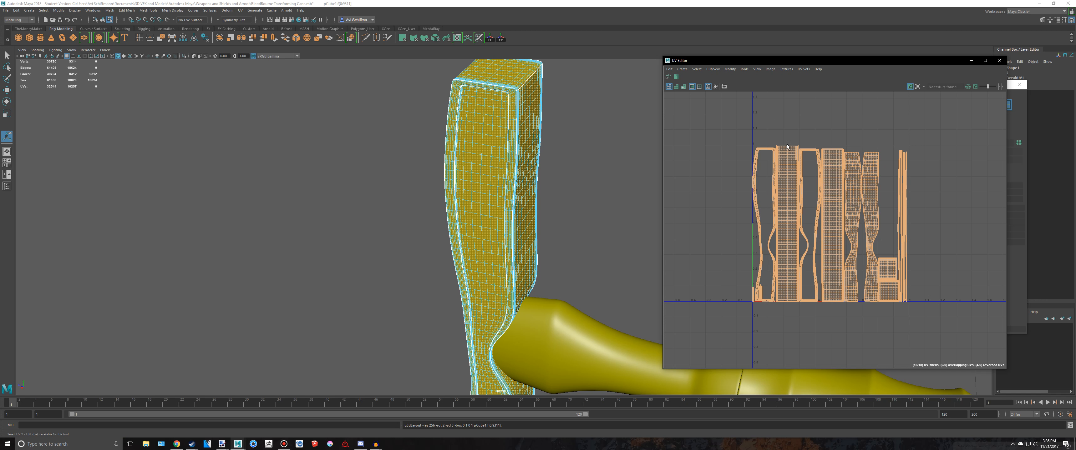
Examine which parts of the crosspiece the individual UV shells correspond to, including the narrow bevel strips.
{"action": "left_click", "coordinate": [520, 112]}
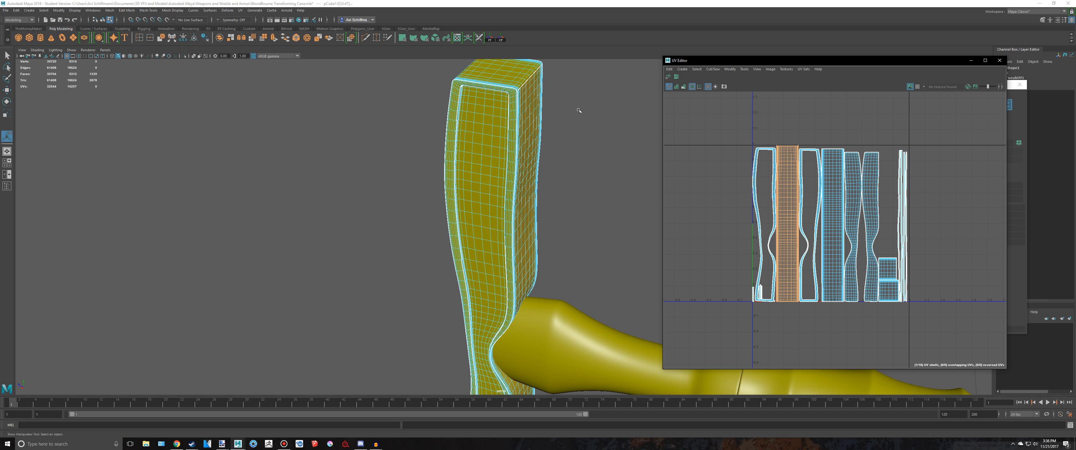
{"action": "left_click", "coordinate": [812, 239]}
{"action": "left_click_drag", "start_coordinate": [558, 192], "coordinate": [689, 198], "text": "alt"}
{"action": "left_click_drag", "start_coordinate": [636, 167], "coordinate": [727, 171], "text": "alt"}
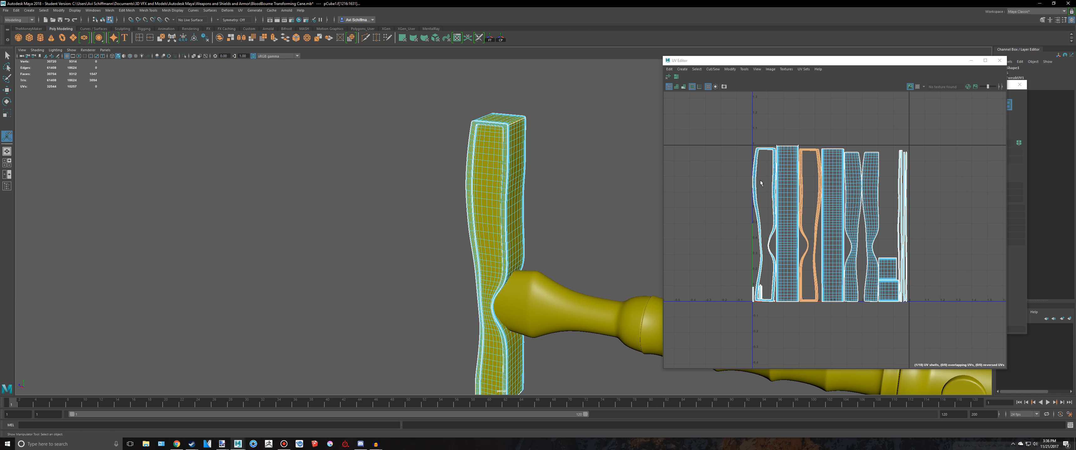
{"action": "left_click", "coordinate": [756, 169]}
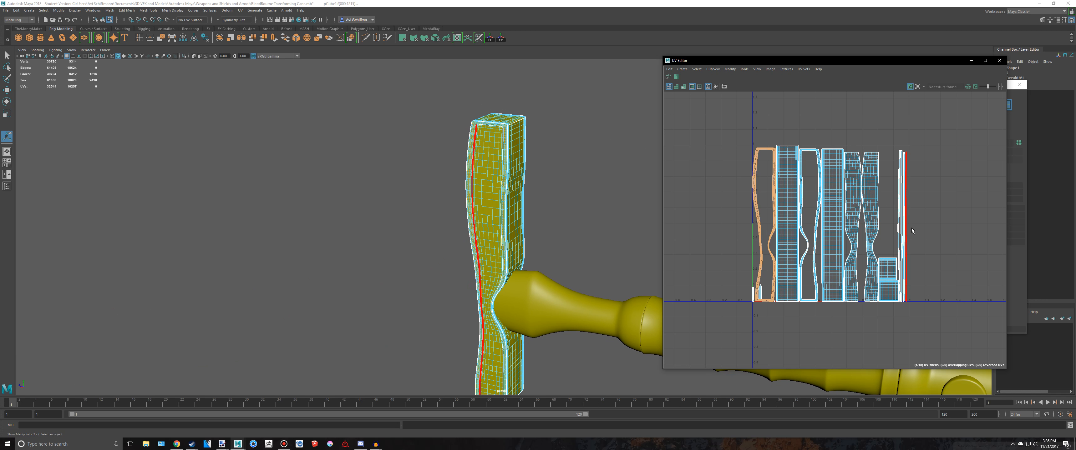
{"action": "left_click", "coordinate": [754, 288]}
{"action": "key", "text": "f"}
{"action": "left_click_drag", "start_coordinate": [516, 197], "coordinate": [479, 173], "text": "alt"}
{"action": "scroll", "coordinate": [575, 173], "scroll_direction": "up", "scroll_amount": 4}
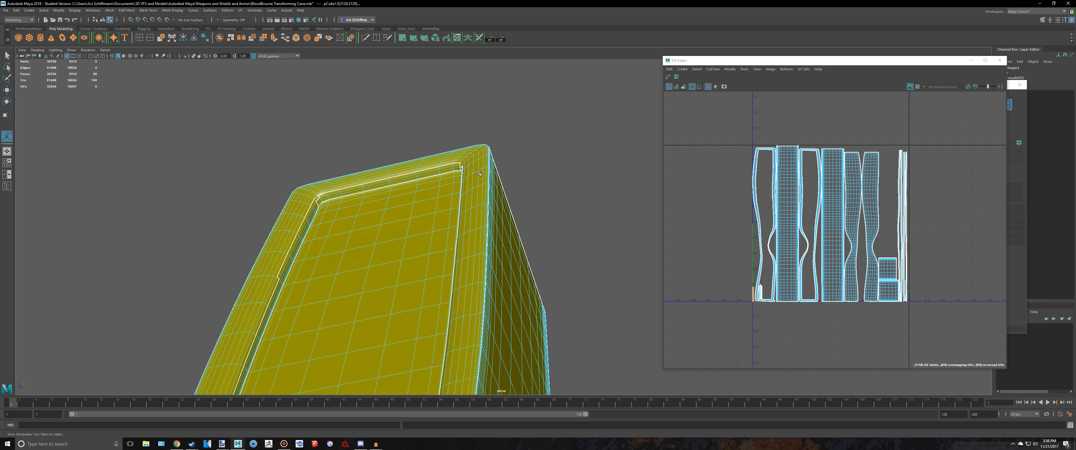
{"action": "scroll", "coordinate": [370, 159], "scroll_direction": "down", "scroll_amount": 4}
{"action": "scroll", "coordinate": [373, 162], "scroll_direction": "up", "scroll_amount": 5}
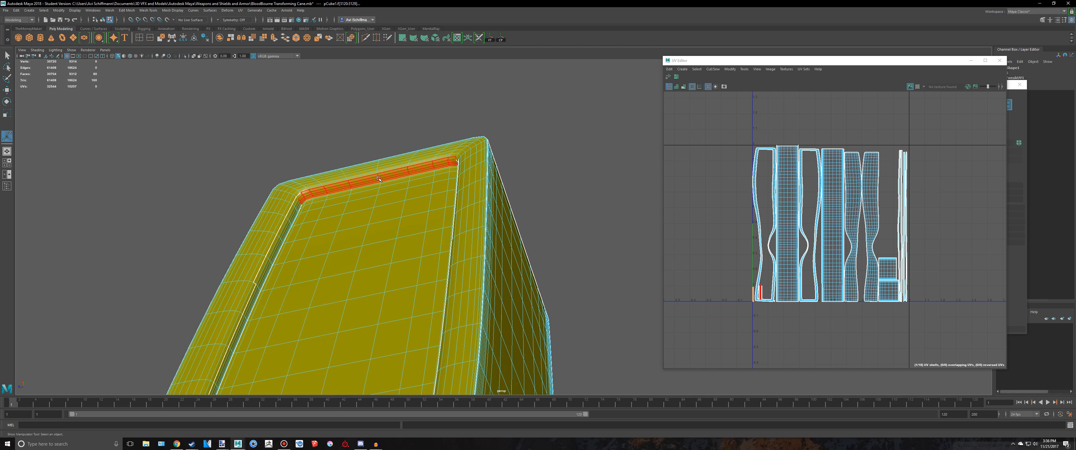
{"action": "left_click", "coordinate": [379, 179]}
{"action": "scroll", "coordinate": [501, 188], "scroll_direction": "down", "scroll_amount": 7}
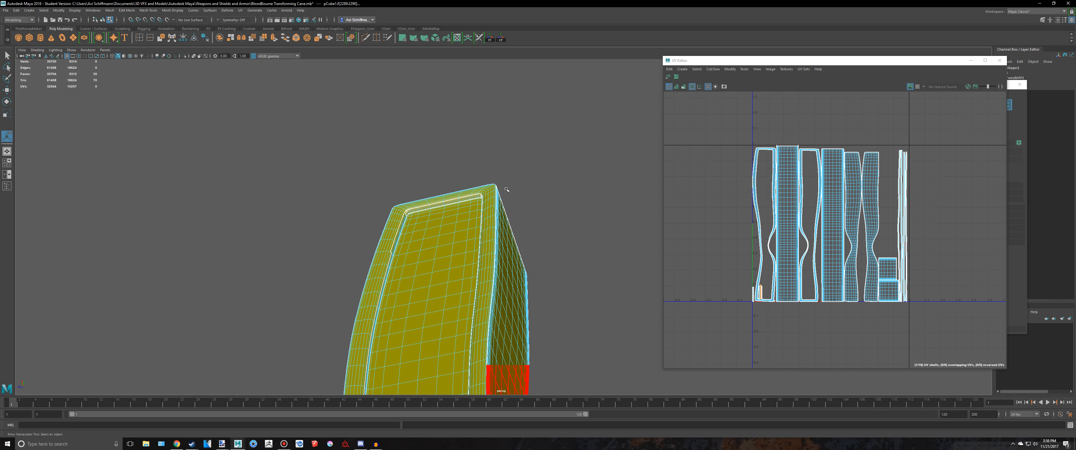
{"action": "left_click_drag", "start_coordinate": [548, 167], "coordinate": [430, 211], "text": "alt"}
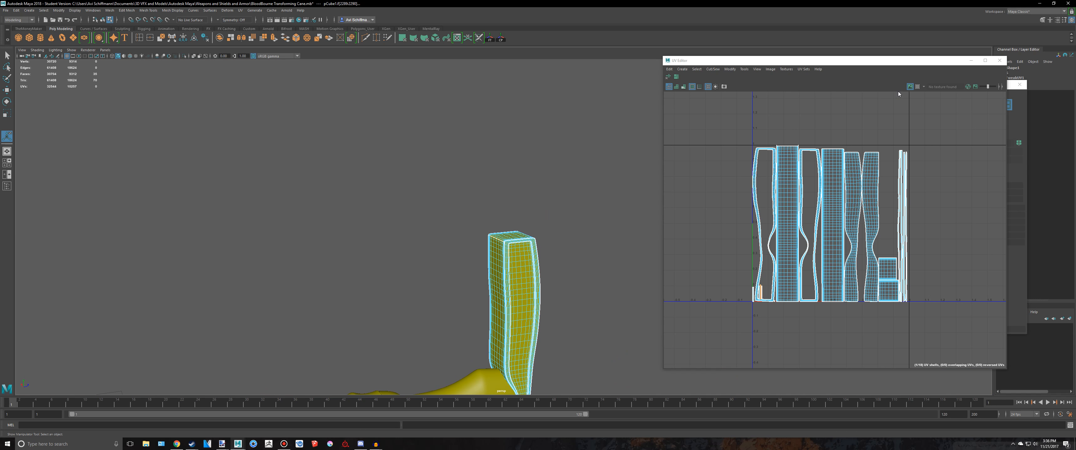
Turn on the UV checker display, check the crosspiece, and close the UV Editor and UV Toolkit.
{"action": "left_click", "coordinate": [918, 88]}
{"action": "left_click_drag", "start_coordinate": [606, 234], "coordinate": [415, 220], "text": "alt"}
{"action": "left_click", "coordinate": [1000, 60]}
{"action": "left_click", "coordinate": [1020, 84]}
Return the crosspiece to object mode and clear the selection.
{"action": "scroll", "coordinate": [573, 249], "scroll_direction": "down", "scroll_amount": 4}
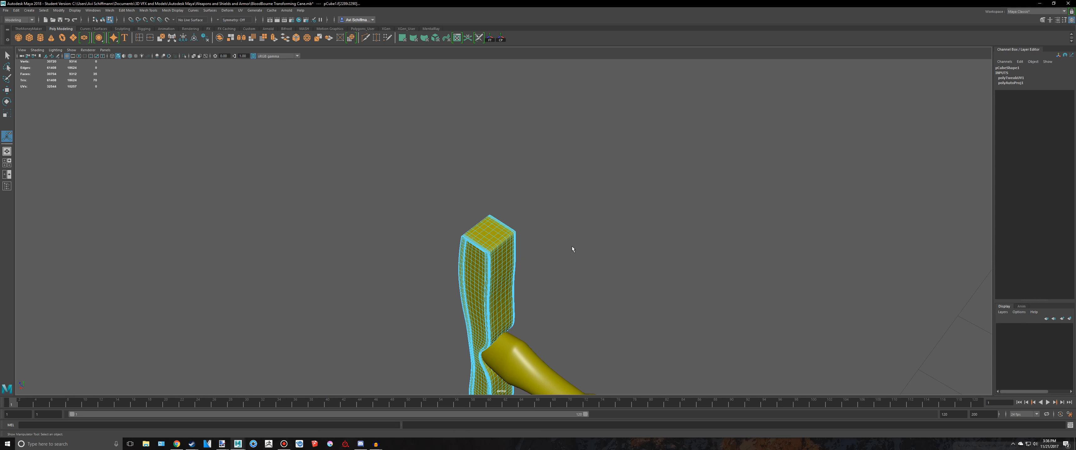
{"action": "key", "text": "q"}
{"action": "right_click_drag", "start_coordinate": [500, 241], "coordinate": [536, 225]}
{"action": "left_click", "coordinate": [571, 236]}
{"action": "middle_click_drag", "start_coordinate": [578, 241], "coordinate": [592, 80], "text": "alt"}
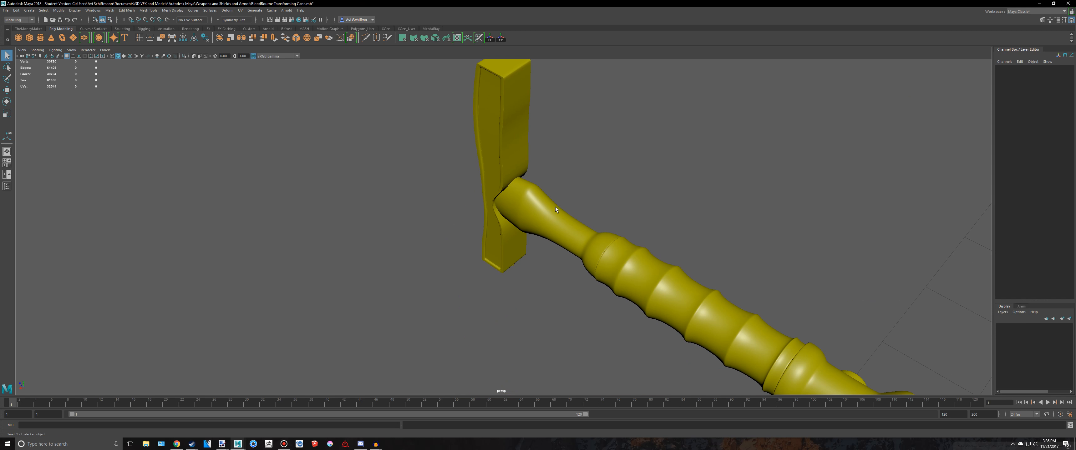
Delete the handle neck's construction history and freeze its transformations.
{"action": "left_click", "coordinate": [546, 216]}
{"action": "key", "text": "f"}
{"action": "key", "text": "r"}
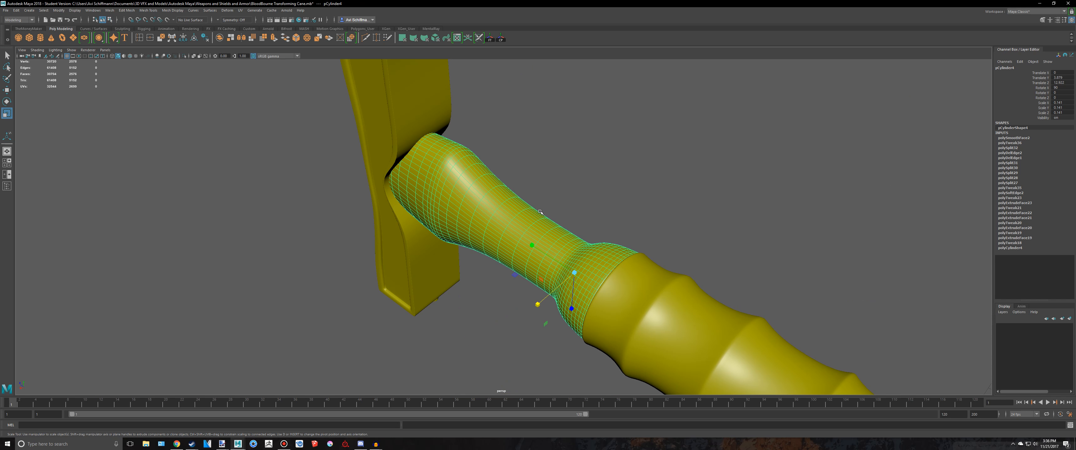
{"action": "scroll", "coordinate": [539, 212], "scroll_direction": "up", "scroll_amount": 2}
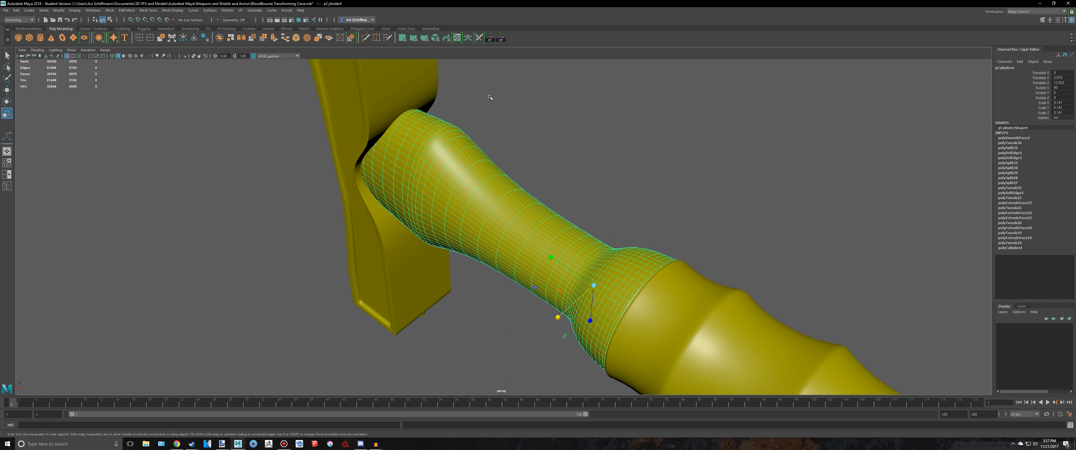
{"action": "key", "text": "alt+shift+d"}
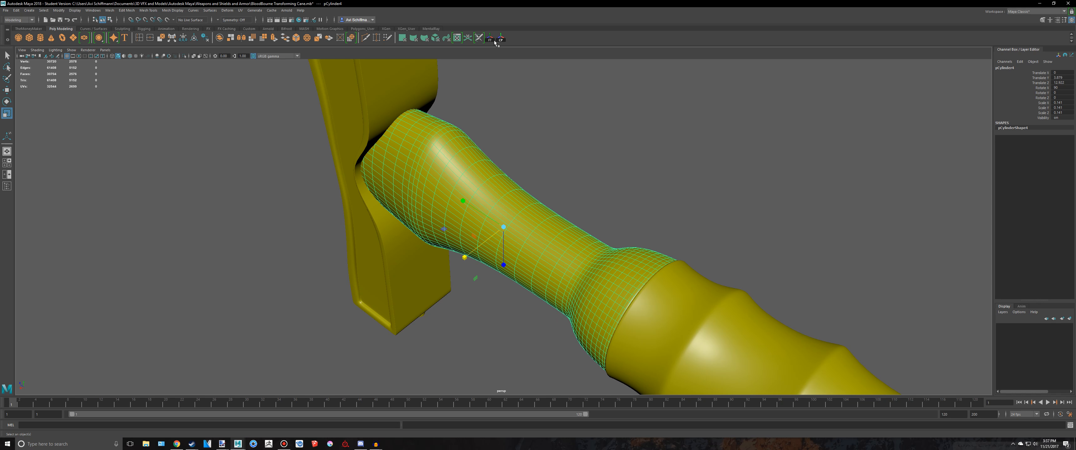
{"action": "key", "text": "ctrl+z"}
Try an automatic UV projection on the handle neck and undo it.
{"action": "left_click_drag", "start_coordinate": [479, 148], "coordinate": [493, 113], "text": "alt"}
{"action": "left_click", "coordinate": [401, 111]}
{"action": "left_click_drag", "start_coordinate": [422, 113], "coordinate": [424, 127], "text": "alt"}
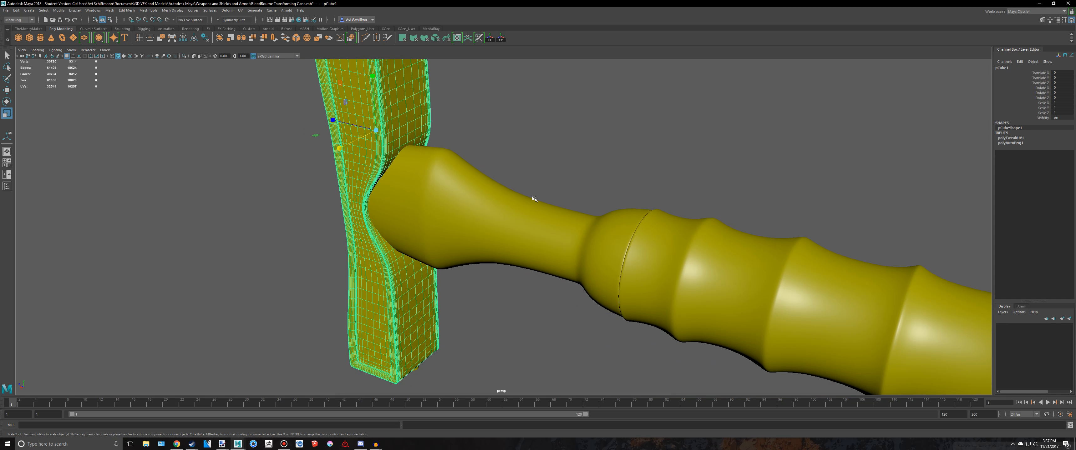
{"action": "left_click", "coordinate": [453, 167]}
{"action": "scroll", "coordinate": [455, 108], "scroll_direction": "up", "scroll_amount": 3}
{"action": "left_click", "coordinate": [468, 38]}
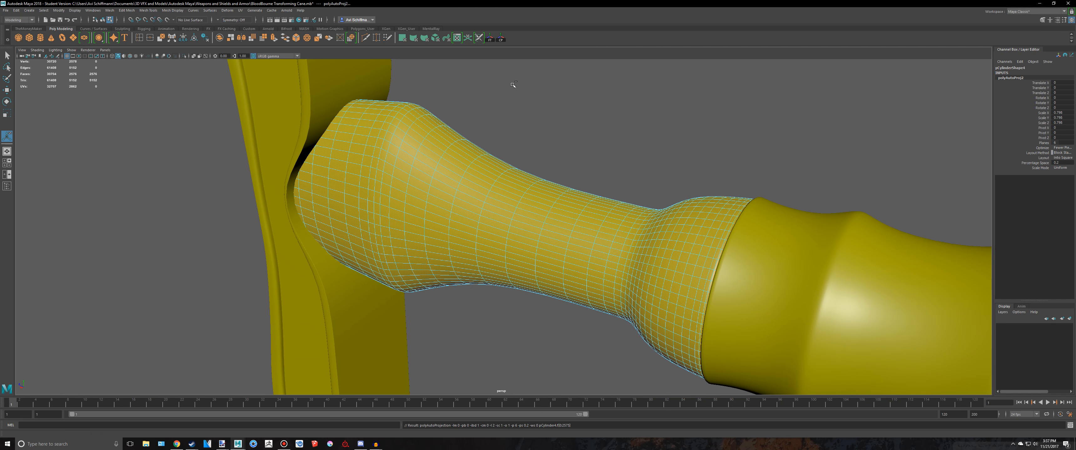
{"action": "key", "text": "ctrl+z"}
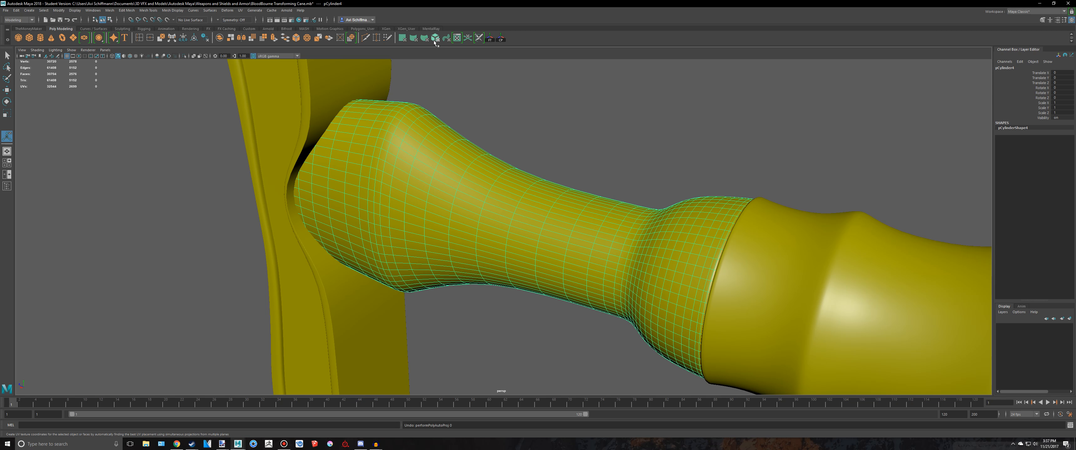
Apply an automatic UV projection to the handle neck and open the UV Editor with the checker pattern displayed.
{"action": "left_click", "coordinate": [435, 38]}
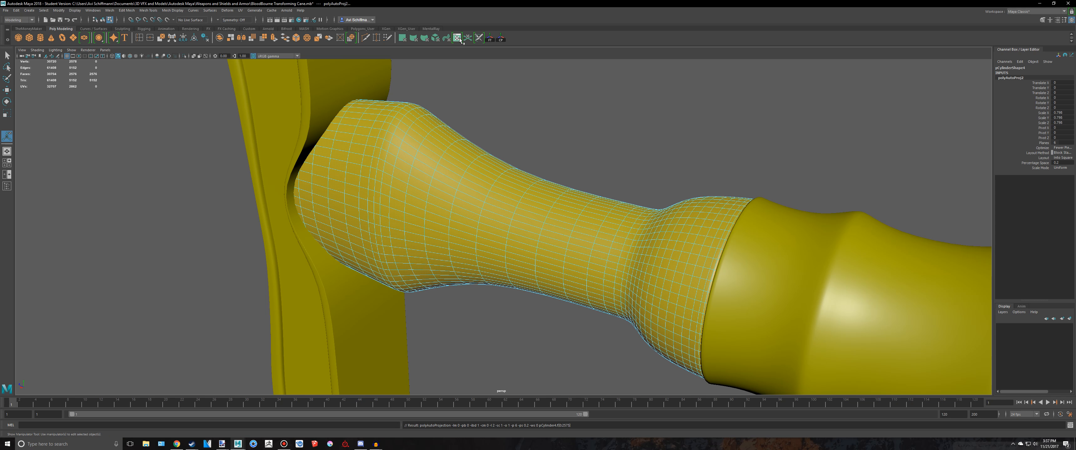
{"action": "left_click", "coordinate": [457, 38]}
{"action": "scroll", "coordinate": [590, 143], "scroll_direction": "up", "scroll_amount": 2}
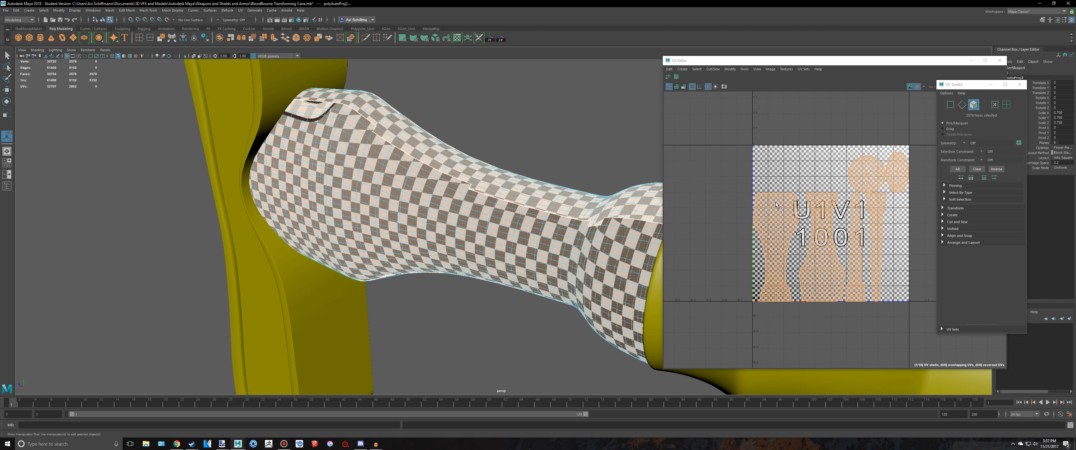
Unfold the handle neck's UV shells, lay them out within the UV tile and check the checker pattern.
{"action": "left_click", "coordinate": [677, 77]}
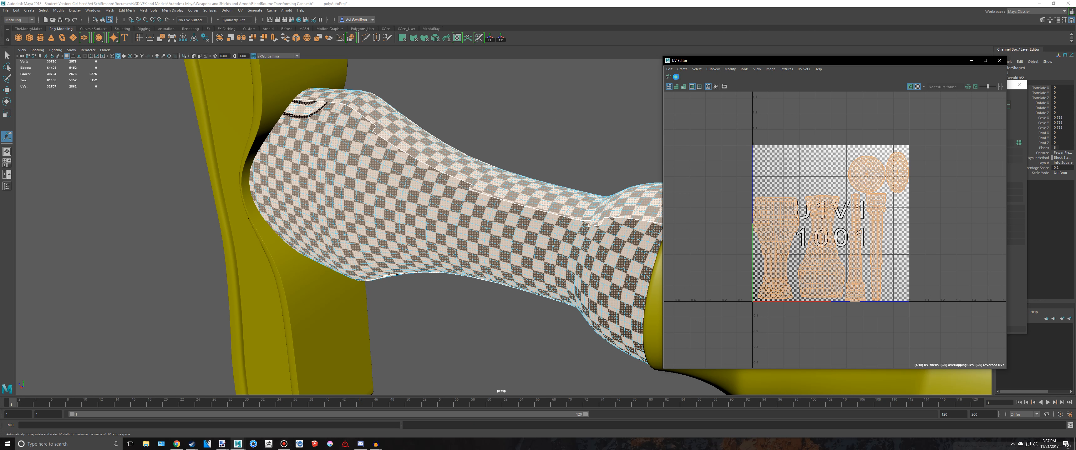
{"action": "left_click", "coordinate": [677, 77]}
{"action": "left_click_drag", "start_coordinate": [585, 92], "coordinate": [563, 91], "text": "alt"}
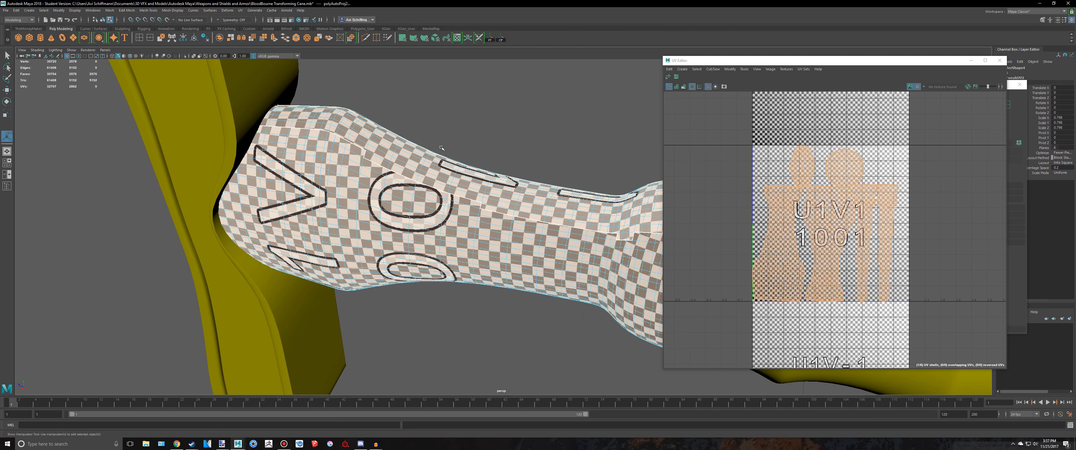
Try a cylindrical UV projection on the handle neck and lay out the resulting UV shells.
{"action": "left_click", "coordinate": [493, 129]}
{"action": "left_click", "coordinate": [439, 173]}
{"action": "right_click_drag", "start_coordinate": [445, 167], "coordinate": [472, 155]}
{"action": "left_click", "coordinate": [472, 153]}
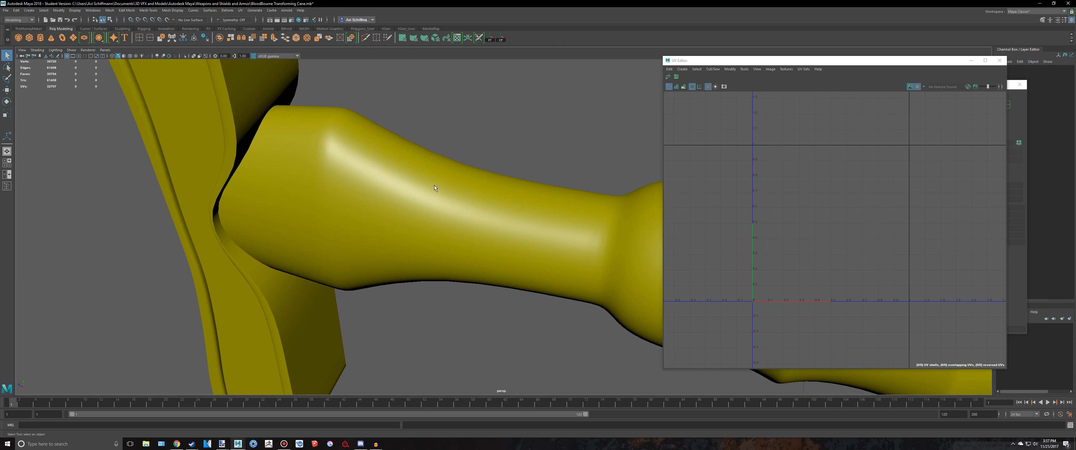
{"action": "left_click", "coordinate": [434, 185]}
{"action": "left_click", "coordinate": [416, 41]}
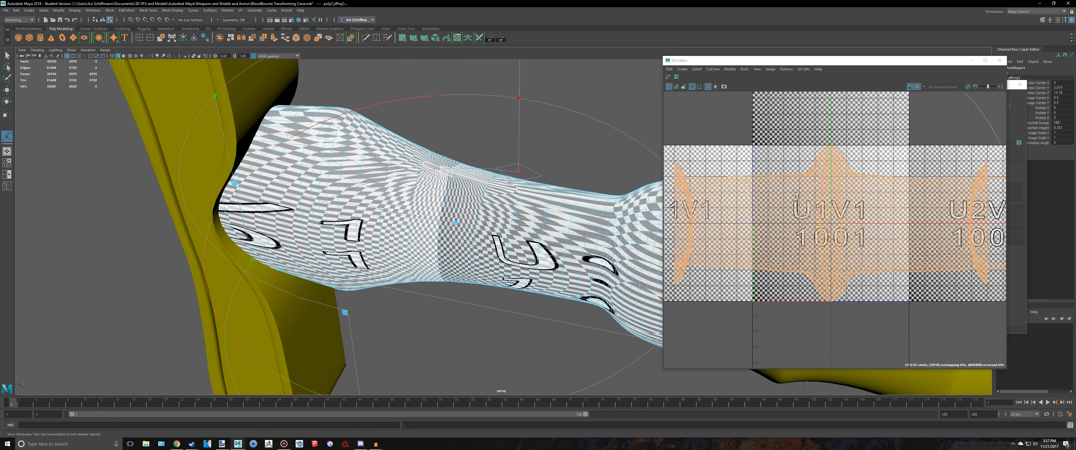
{"action": "left_click", "coordinate": [676, 76]}
{"action": "mouse_move", "coordinate": [560, 100]}
{"action": "left_mouse_down", "text": "alt"}
{"action": "mouse_move", "coordinate": [555, 81]}
{"action": "mouse_move", "coordinate": [572, 91]}
{"action": "mouse_move", "coordinate": [558, 103]}
{"action": "left_mouse_up", "text": "alt"}
{"action": "key", "text": "ctrl+z"}
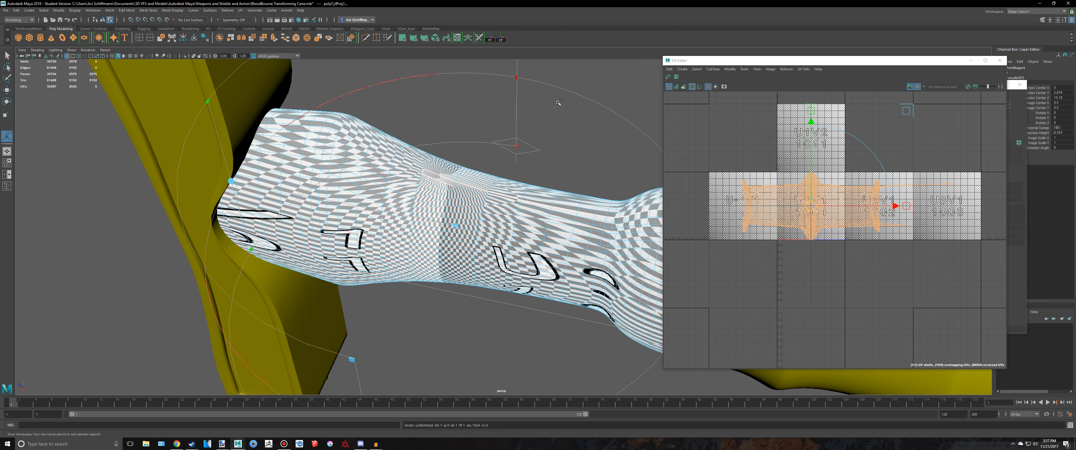
{"action": "key", "text": "shift+z"}
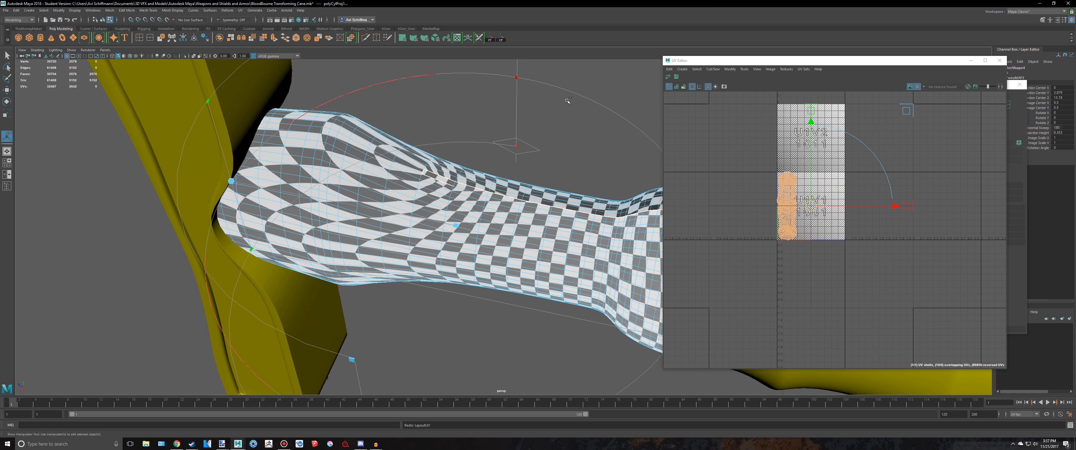
Try adjusting the cylindrical projection's manipulator around the handle neck and undo the adjustments.
{"action": "scroll", "coordinate": [566, 101], "scroll_direction": "down", "scroll_amount": 4}
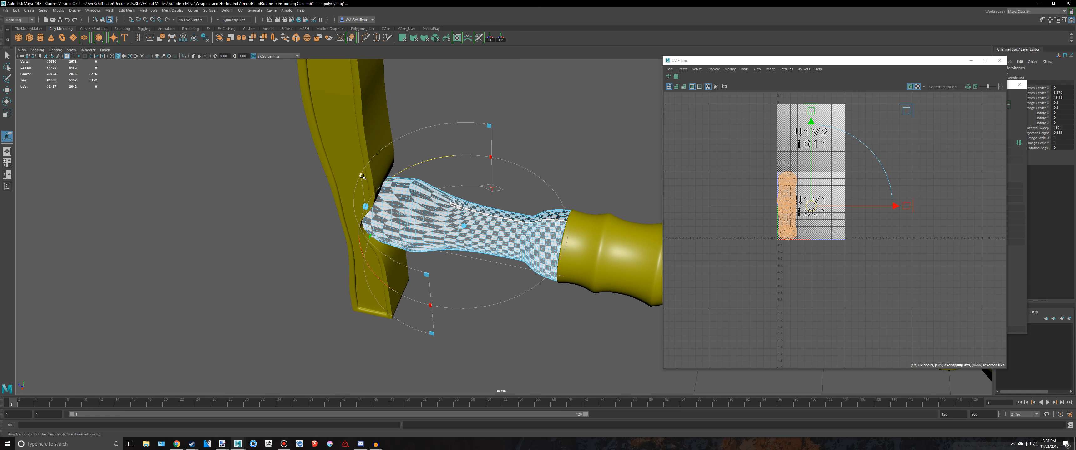
{"action": "left_click_drag", "start_coordinate": [362, 176], "coordinate": [368, 171]}
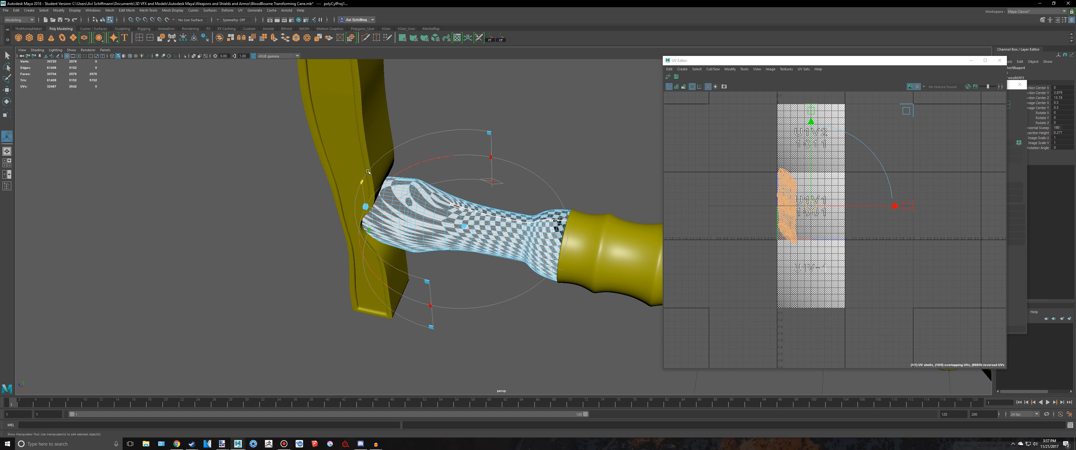
{"action": "key", "text": "ctrl+z"}
{"action": "left_click_drag", "start_coordinate": [436, 162], "coordinate": [457, 175]}
{"action": "scroll", "coordinate": [457, 176], "scroll_direction": "up", "scroll_amount": 3}
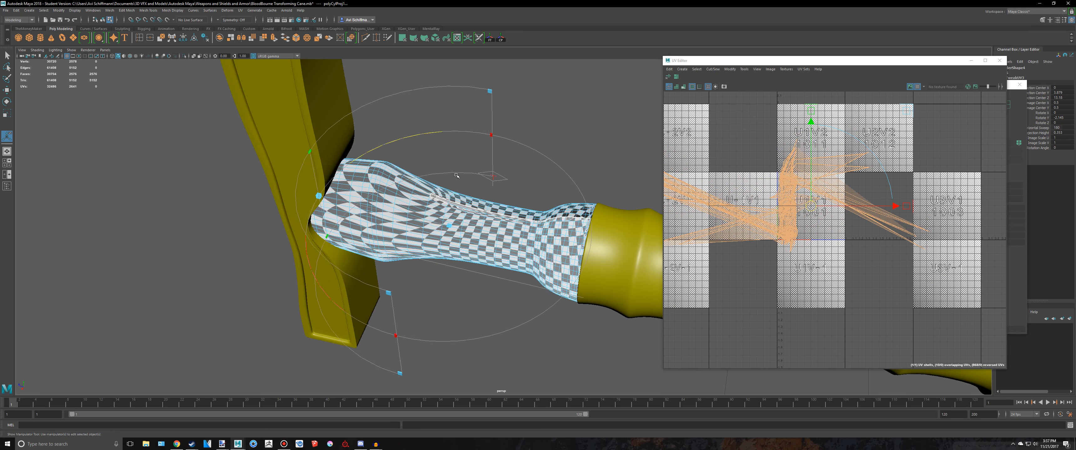
{"action": "key", "text": "ctrl+z"}
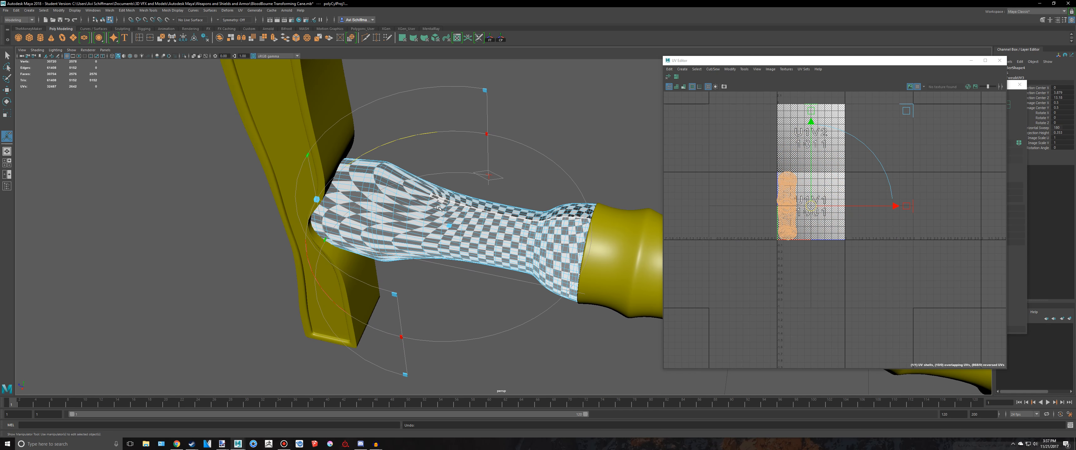
Select the handle neck as an object and apply an automatic UV projection in place of the cylindrical one.
{"action": "key", "text": "e"}
{"action": "left_click_drag", "start_coordinate": [542, 262], "coordinate": [522, 188], "text": "alt"}
{"action": "scroll", "coordinate": [522, 184], "scroll_direction": "up", "scroll_amount": 2}
{"action": "scroll", "coordinate": [522, 185], "scroll_direction": "up", "scroll_amount": 2}
{"action": "middle_click_drag", "start_coordinate": [522, 185], "coordinate": [505, 224], "text": "alt"}
{"action": "key", "text": "q"}
{"action": "right_click_drag", "start_coordinate": [502, 251], "coordinate": [537, 221]}
{"action": "left_click", "coordinate": [520, 223]}
{"action": "left_click", "coordinate": [514, 231]}
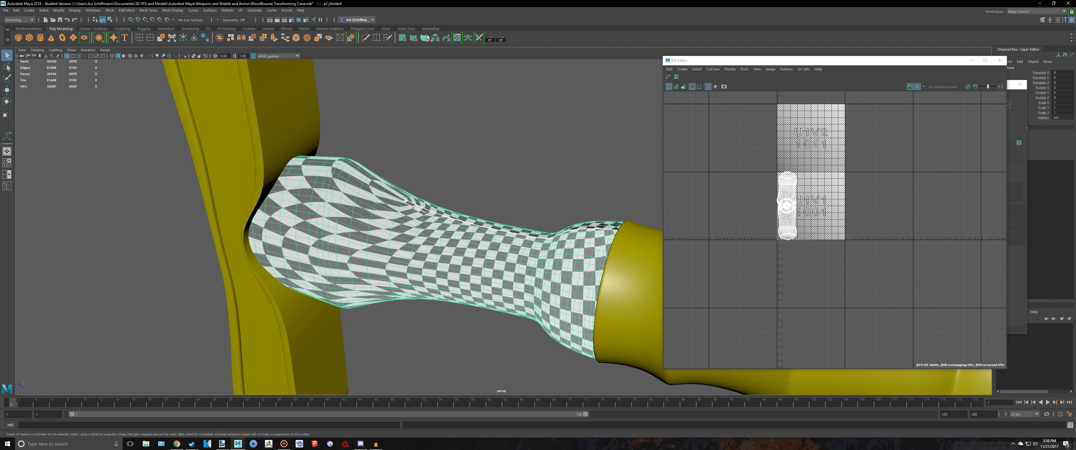
{"action": "middle_click_drag", "start_coordinate": [369, 343], "coordinate": [339, 310], "text": "alt"}
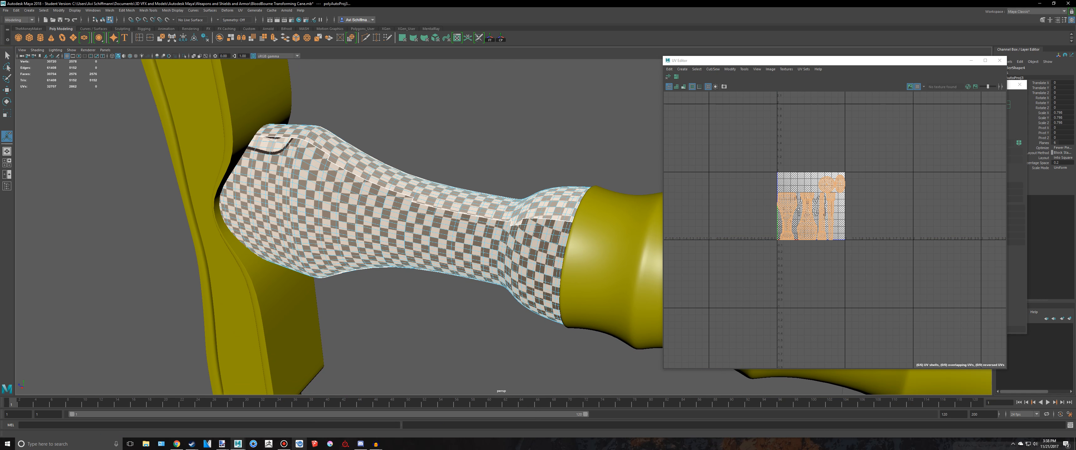
Unfold the handle neck's UV shells and lay them out within the UV tile.
{"action": "left_click", "coordinate": [284, 445]}
{"action": "middle_click_drag", "start_coordinate": [438, 303], "coordinate": [475, 295], "text": "alt"}
{"action": "left_click", "coordinate": [668, 77]}
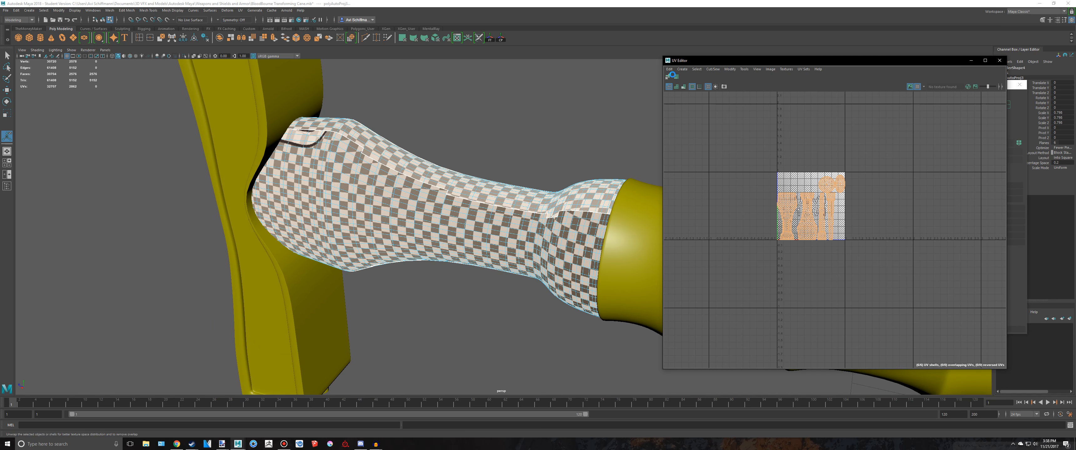
{"action": "left_click", "coordinate": [677, 77]}
{"action": "left_click", "coordinate": [678, 78]}
Select a lengthwise seam edge loop on the handle neck and join its UV shells with Move and Sew.
{"action": "left_click_drag", "start_coordinate": [539, 146], "coordinate": [493, 183], "text": "alt"}
{"action": "scroll", "coordinate": [497, 168], "scroll_direction": "up", "scroll_amount": 4}
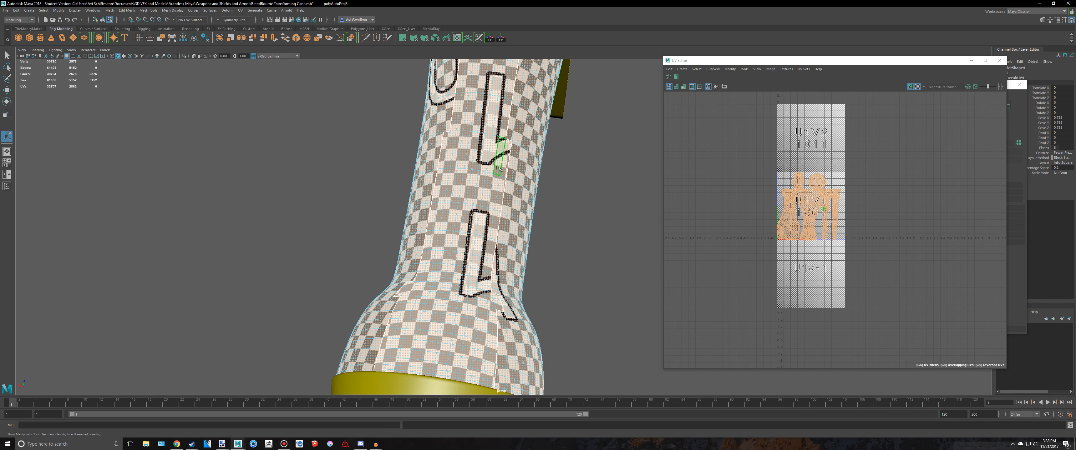
{"action": "right_click_drag", "start_coordinate": [499, 169], "coordinate": [499, 153]}
{"action": "scroll", "coordinate": [508, 162], "scroll_direction": "down", "scroll_amount": 5}
{"action": "left_click_drag", "start_coordinate": [508, 162], "coordinate": [517, 192], "text": "alt"}
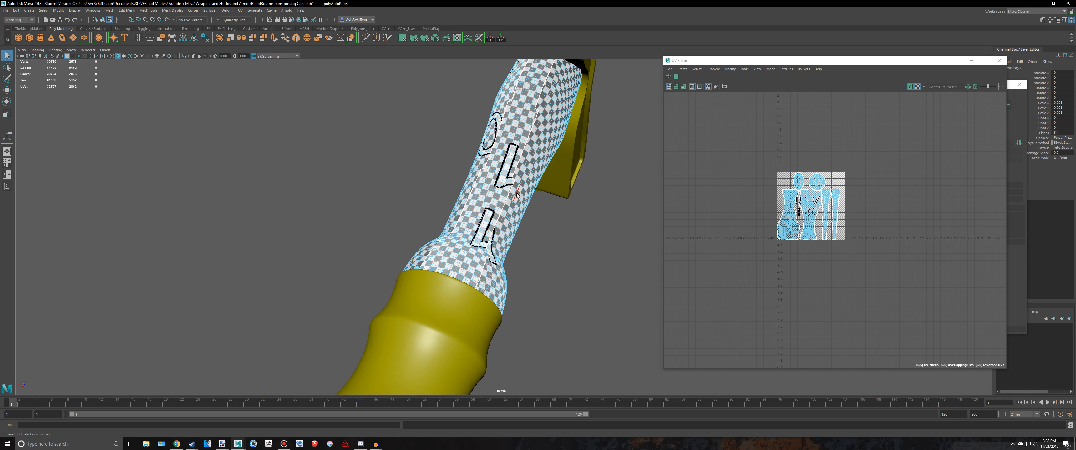
{"action": "scroll", "coordinate": [500, 196], "scroll_direction": "up", "scroll_amount": 3}
{"action": "double_click", "coordinate": [506, 197]}
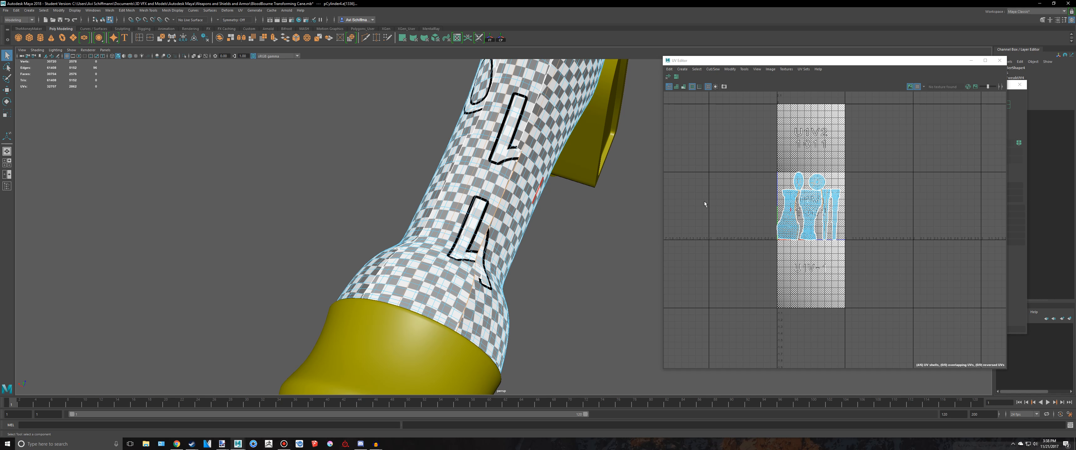
{"action": "key", "text": "f"}
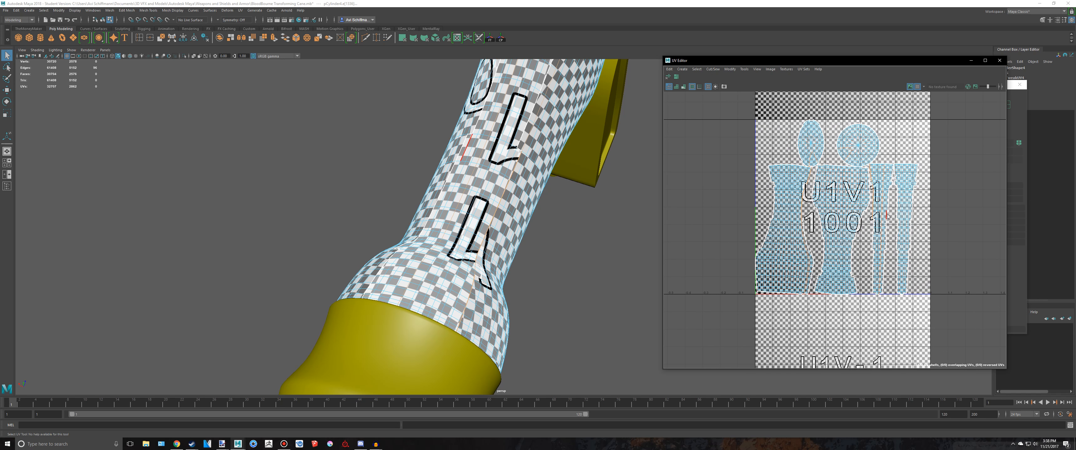
{"action": "right_click_drag", "start_coordinate": [887, 215], "coordinate": [888, 196], "text": "shift"}
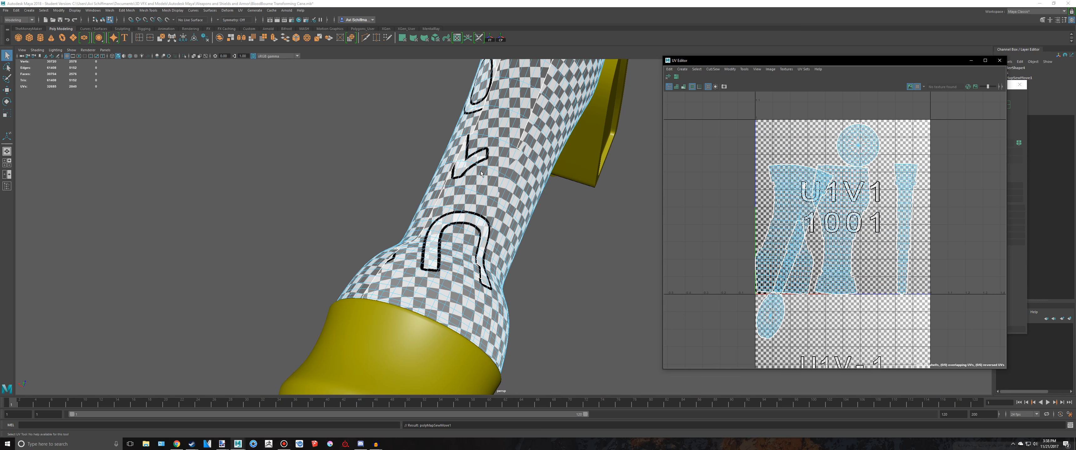
Select the next lengthwise seam loop on the handle neck and move and sew its UV edges.
{"action": "left_click_drag", "start_coordinate": [481, 174], "coordinate": [459, 251], "text": "alt"}
{"action": "left_click", "coordinate": [462, 244]}
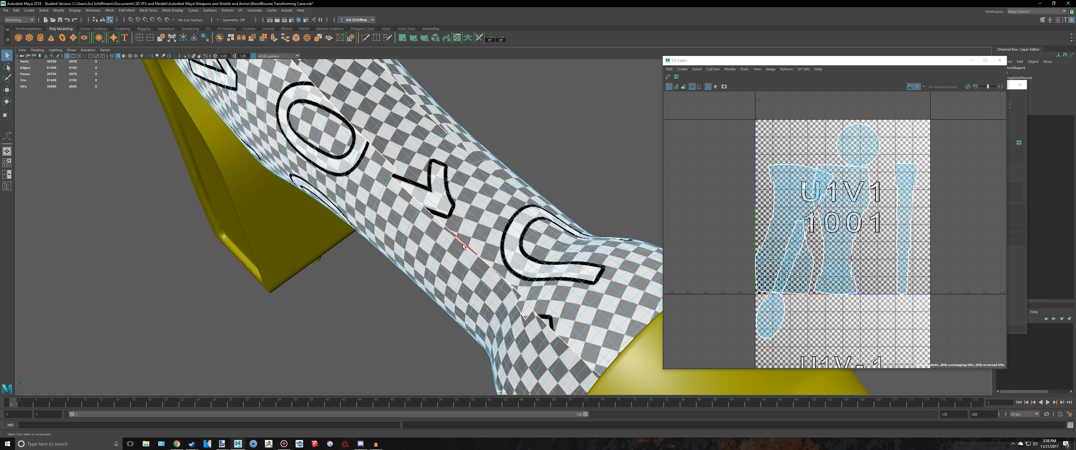
{"action": "double_click", "coordinate": [463, 244]}
{"action": "right_click_drag", "start_coordinate": [834, 204], "coordinate": [833, 185], "text": "shift"}
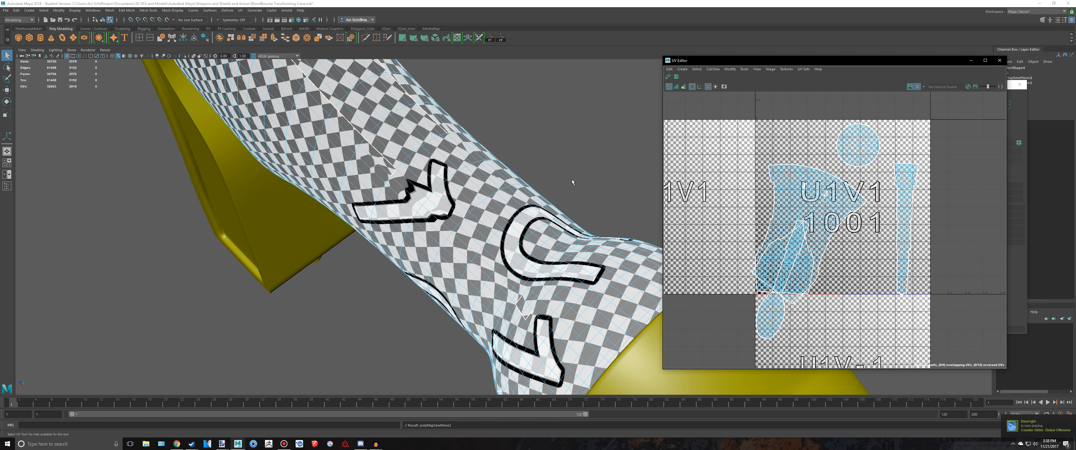
Move and sew the leftover seam edges along the handle neck toward its crosspiece end.
{"action": "middle_click_drag", "start_coordinate": [512, 164], "coordinate": [620, 249], "text": "alt"}
{"action": "left_click", "coordinate": [445, 199]}
{"action": "right_click_drag", "start_coordinate": [781, 217], "coordinate": [780, 200], "text": "shift"}
{"action": "left_click_drag", "start_coordinate": [538, 183], "coordinate": [527, 191], "text": "alt"}
{"action": "left_click", "coordinate": [527, 191]}
{"action": "right_click_drag", "start_coordinate": [777, 226], "coordinate": [777, 209], "text": "shift"}
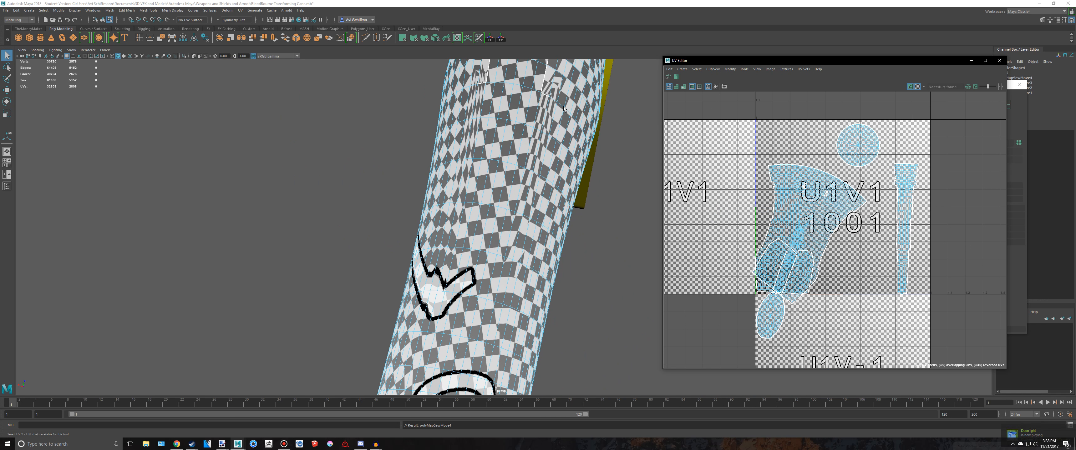
{"action": "middle_click_drag", "start_coordinate": [560, 87], "coordinate": [503, 214], "text": "alt"}
{"action": "right_click_drag", "start_coordinate": [827, 214], "coordinate": [846, 199], "text": "shift"}
Unfold and lay out the handle neck's sewn UV shells, check the checker pattern and close the UV Editor.
{"action": "left_click", "coordinate": [444, 127]}
{"action": "right_click_drag", "start_coordinate": [503, 212], "coordinate": [424, 121]}
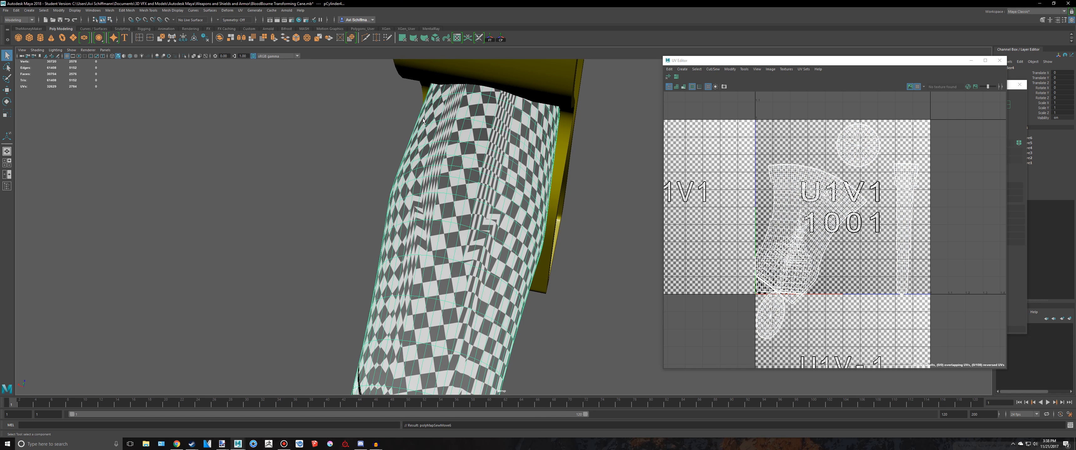
{"action": "left_click", "coordinate": [669, 76]}
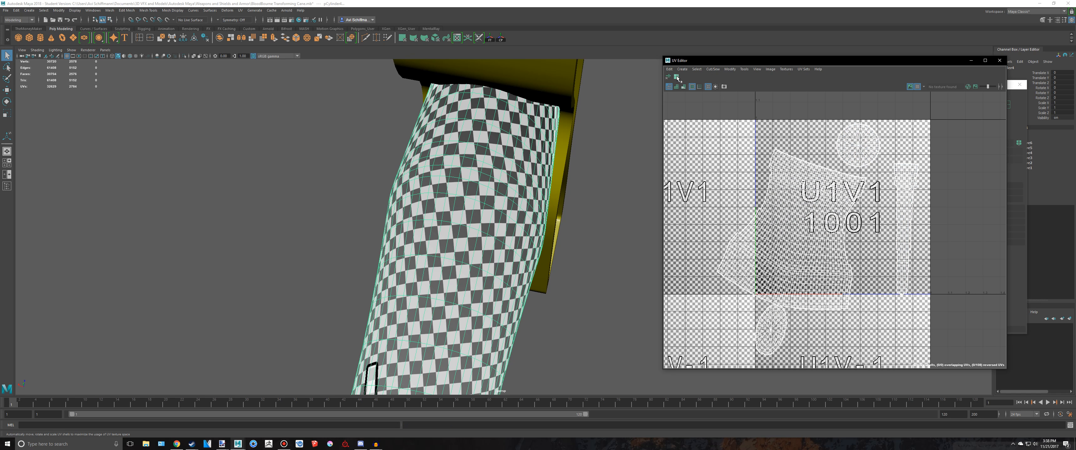
{"action": "left_click", "coordinate": [677, 76]}
{"action": "left_click_drag", "start_coordinate": [539, 217], "coordinate": [539, 150], "text": "alt"}
{"action": "mouse_move", "coordinate": [608, 178]}
{"action": "left_mouse_down", "text": "alt"}
{"action": "mouse_move", "coordinate": [617, 185]}
{"action": "mouse_move", "coordinate": [490, 166]}
{"action": "mouse_move", "coordinate": [586, 191]}
{"action": "mouse_move", "coordinate": [570, 228]}
{"action": "mouse_move", "coordinate": [554, 214]}
{"action": "mouse_move", "coordinate": [620, 172]}
{"action": "left_mouse_up", "text": "alt"}
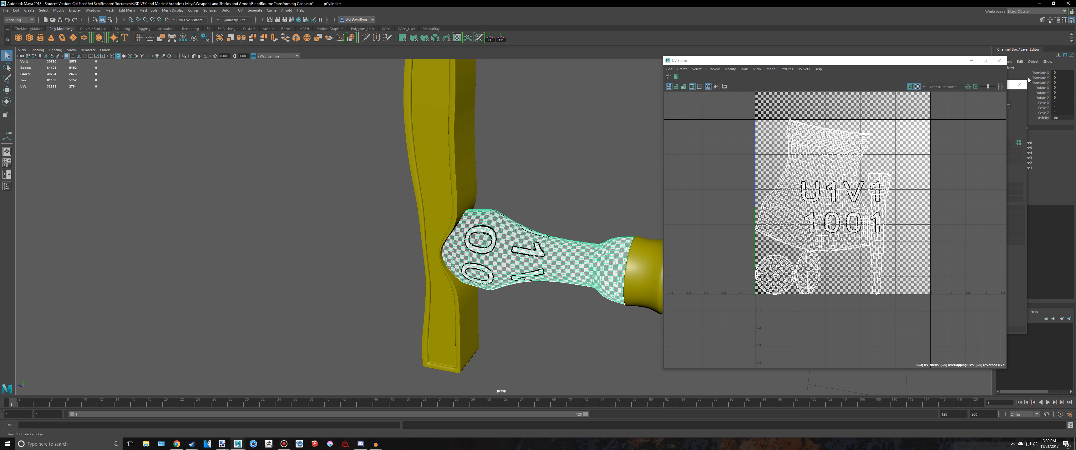
{"action": "left_click", "coordinate": [999, 60]}
Assign the default grey material to both the handle neck and the crosspiece.
{"action": "left_click_drag", "start_coordinate": [464, 188], "coordinate": [486, 225], "text": "alt"}
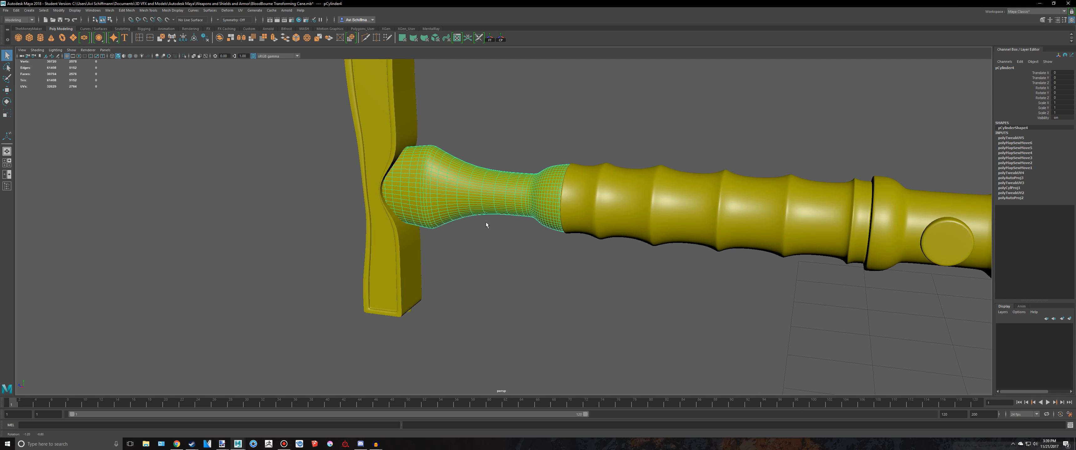
{"action": "left_click", "coordinate": [377, 111], "text": "shift"}
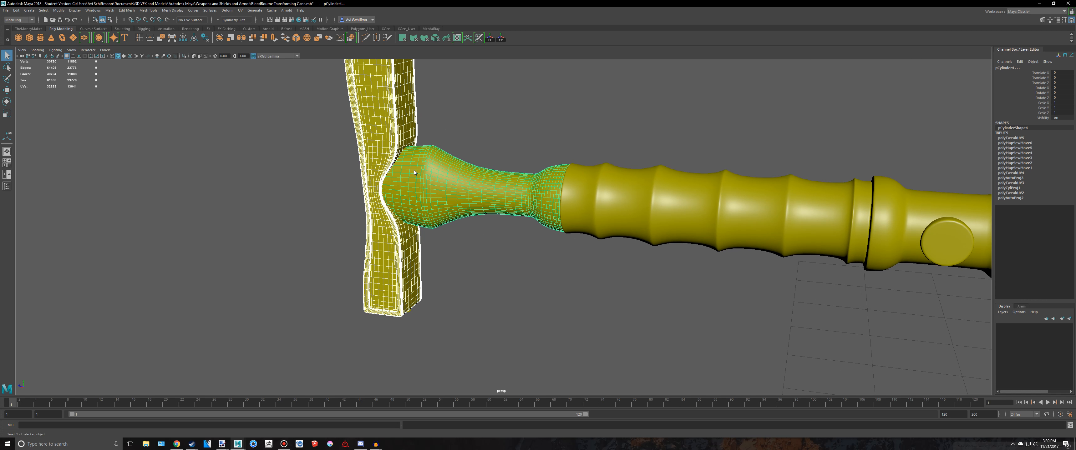
{"action": "right_click_drag", "start_coordinate": [414, 170], "coordinate": [457, 349]}
{"action": "left_click", "coordinate": [455, 335]}
Apply an automatic UV projection to the hexagonal cap on the crosspiece's end and show it in the UV Editor.
{"action": "left_click_drag", "start_coordinate": [456, 335], "coordinate": [516, 216], "text": "alt"}
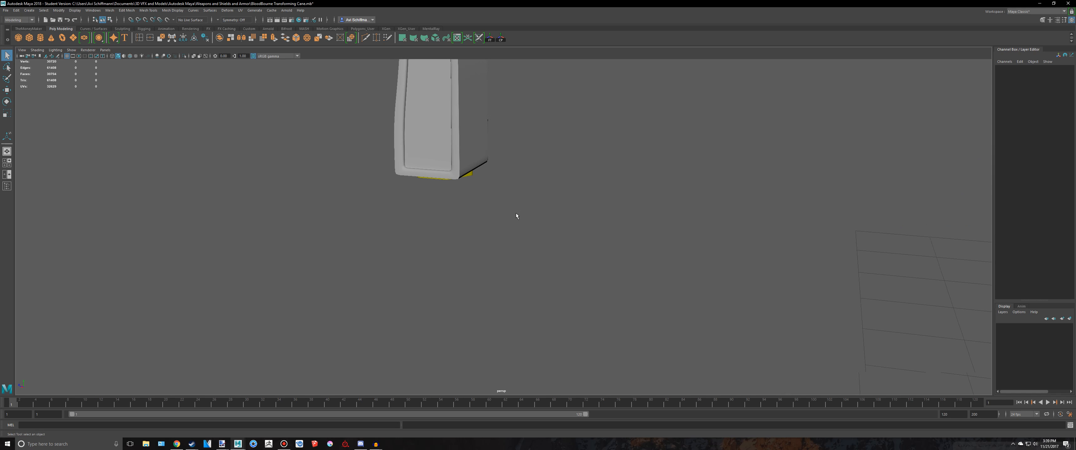
{"action": "left_click", "coordinate": [470, 173]}
{"action": "key", "text": "f"}
{"action": "scroll", "coordinate": [582, 211], "scroll_direction": "up", "scroll_amount": 5}
{"action": "scroll", "coordinate": [558, 202], "scroll_direction": "down", "scroll_amount": 3}
{"action": "scroll", "coordinate": [520, 179], "scroll_direction": "down", "scroll_amount": 5}
{"action": "left_click", "coordinate": [425, 38]}
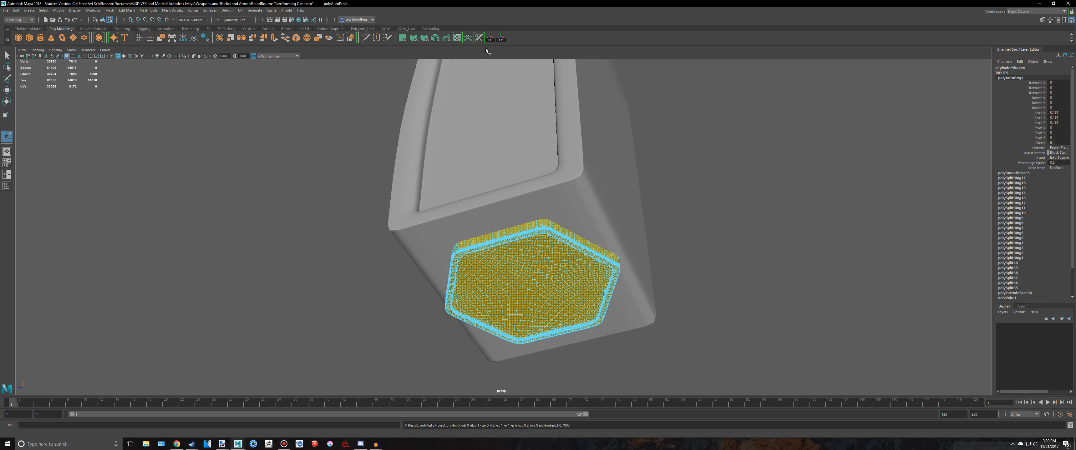
{"action": "right_click_drag", "start_coordinate": [544, 260], "coordinate": [566, 225]}
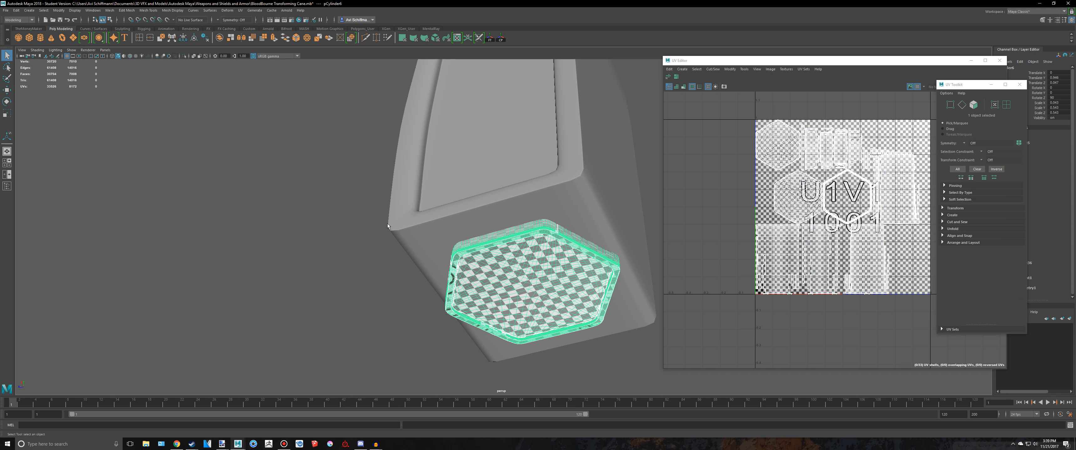
{"action": "key", "text": "q"}
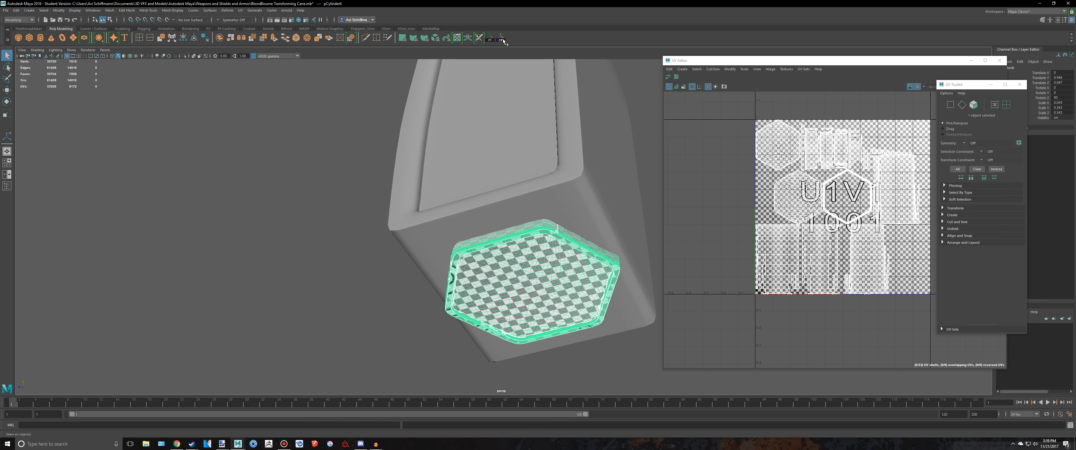
Try to unfold the hexagonal cap's UVs, select all its UV shells and lay them out within the UV tile.
{"action": "left_click", "coordinate": [668, 77]}
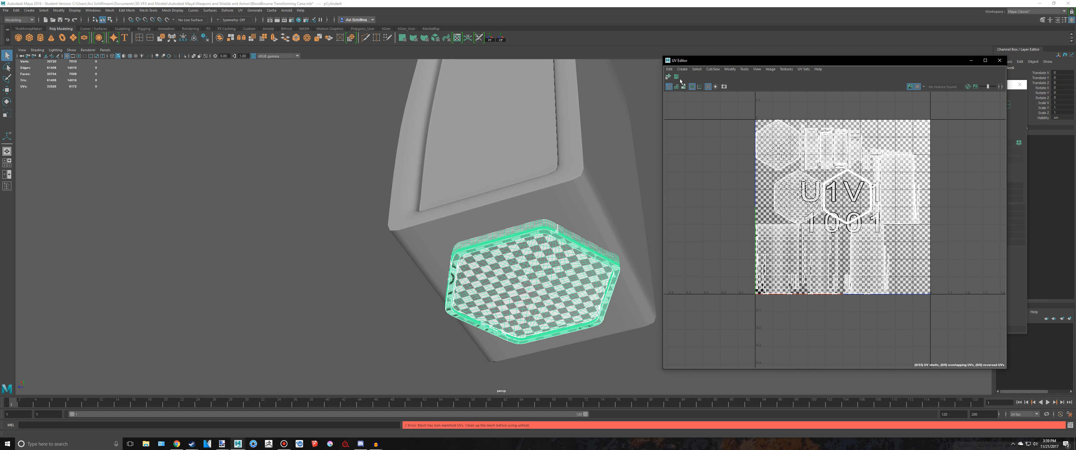
{"action": "right_click_drag", "start_coordinate": [788, 163], "coordinate": [766, 147]}
{"action": "scroll", "coordinate": [760, 130], "scroll_direction": "down", "scroll_amount": 2}
{"action": "left_click_drag", "start_coordinate": [720, 103], "coordinate": [964, 296]}
{"action": "scroll", "coordinate": [727, 97], "scroll_direction": "up", "scroll_amount": 4}
{"action": "left_click", "coordinate": [676, 77]}
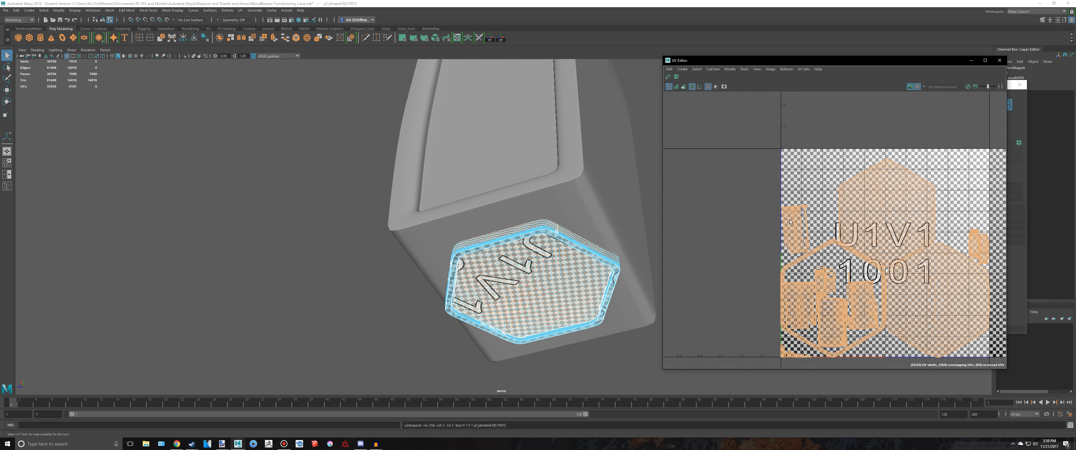
Examine the checker pattern on the hexagonal cap and look over the cane's handle assembly.
{"action": "mouse_move", "coordinate": [627, 174]}
{"action": "left_mouse_down", "text": "alt"}
{"action": "mouse_move", "coordinate": [603, 173]}
{"action": "mouse_move", "coordinate": [619, 168]}
{"action": "left_mouse_up", "text": "alt"}
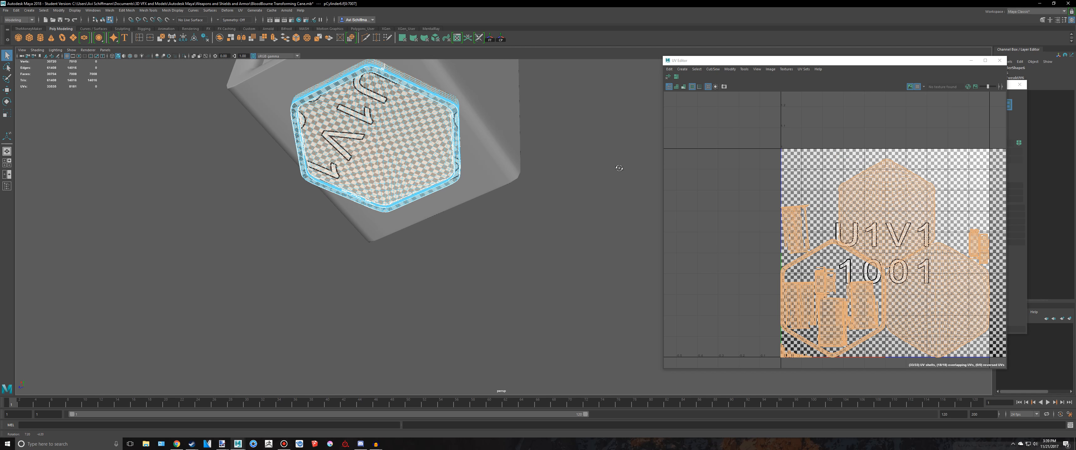
{"action": "middle_click_drag", "start_coordinate": [563, 135], "coordinate": [589, 152], "text": "alt"}
{"action": "scroll", "coordinate": [589, 152], "scroll_direction": "up", "scroll_amount": 5}
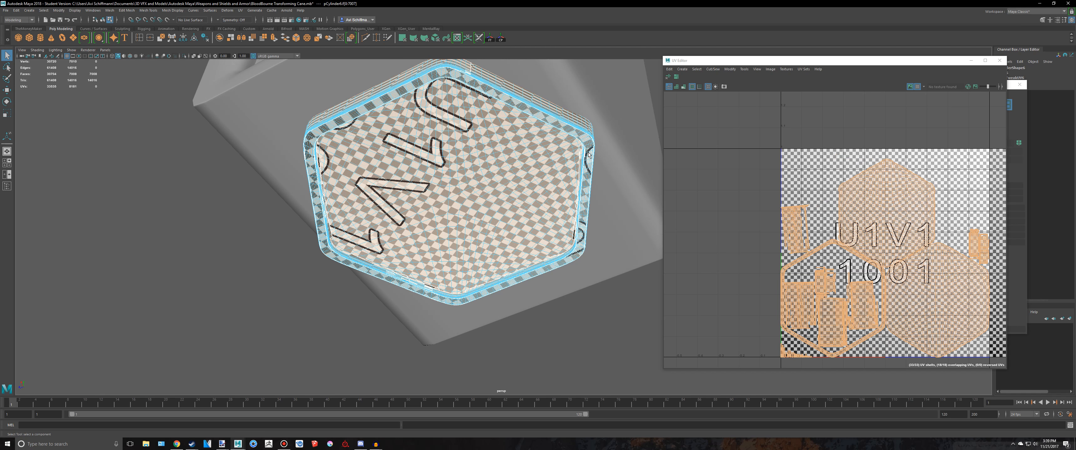
{"action": "right_click_drag", "start_coordinate": [587, 148], "coordinate": [588, 273], "text": "alt"}
{"action": "left_click_drag", "start_coordinate": [588, 273], "coordinate": [578, 251], "text": "alt"}
{"action": "middle_click_drag", "start_coordinate": [578, 250], "coordinate": [542, 240], "text": "alt"}
{"action": "scroll", "coordinate": [542, 212], "scroll_direction": "down", "scroll_amount": 10}
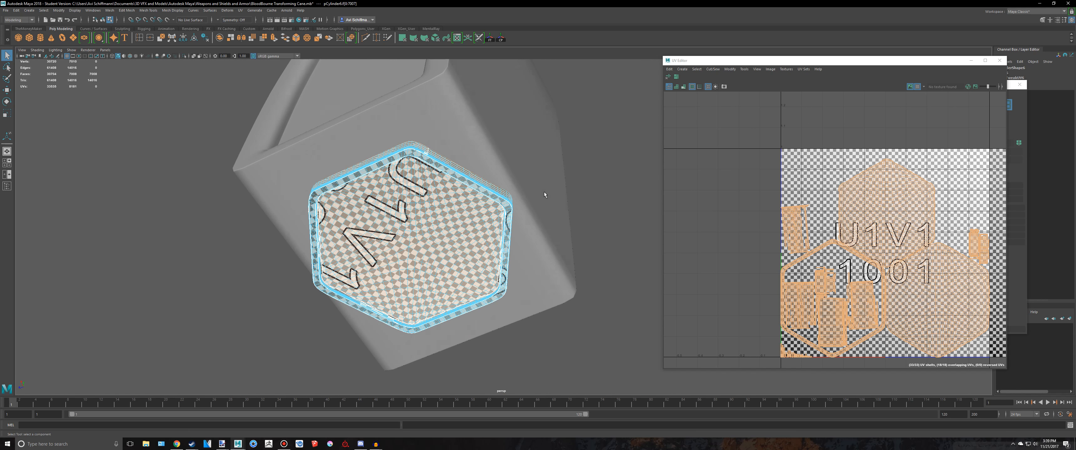
{"action": "left_click_drag", "start_coordinate": [546, 188], "coordinate": [580, 244], "text": "alt"}
{"action": "middle_click_drag", "start_coordinate": [580, 244], "coordinate": [471, 156], "text": "alt"}
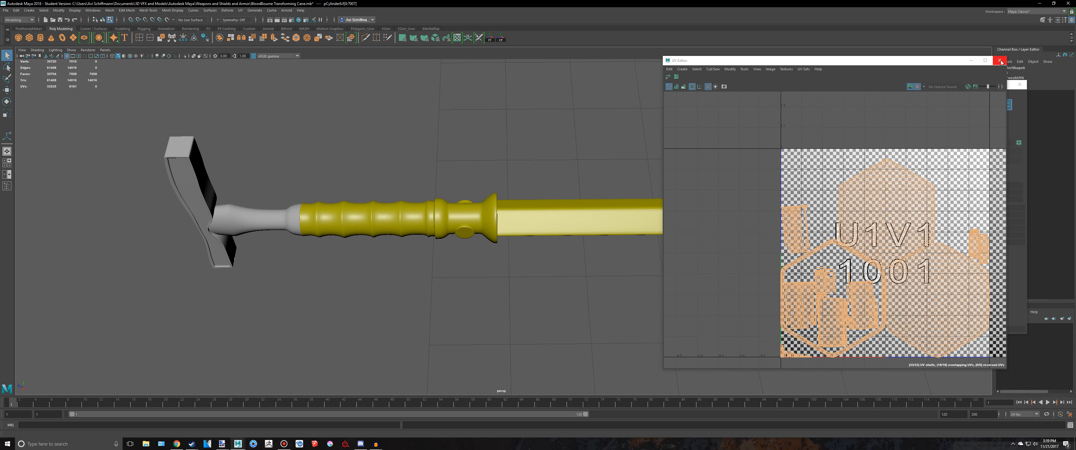
Close the UV Editor and assign the default grey material to the hexagonal cap.
{"action": "left_click", "coordinate": [999, 61]}
{"action": "left_click_drag", "start_coordinate": [713, 259], "coordinate": [650, 184], "text": "alt"}
{"action": "right_click_drag", "start_coordinate": [523, 230], "coordinate": [556, 403]}
{"action": "left_click", "coordinate": [510, 226]}
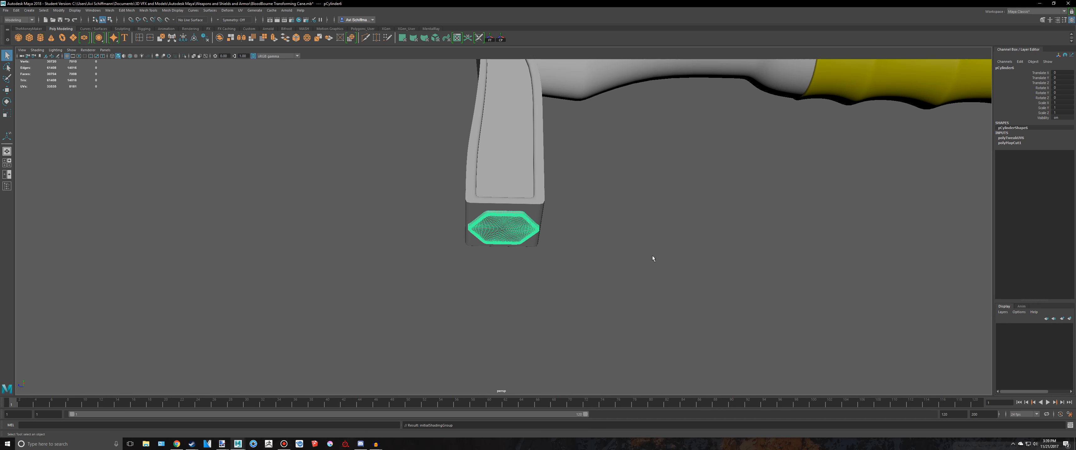
Apply an automatic UV projection to the cane's ribbed grip and show it in the UV Editor.
{"action": "left_click", "coordinate": [652, 256]}
{"action": "right_click_drag", "start_coordinate": [668, 234], "coordinate": [709, 98], "text": "alt"}
{"action": "middle_click_drag", "start_coordinate": [709, 99], "coordinate": [598, 92], "text": "alt"}
{"action": "left_click", "coordinate": [546, 175]}
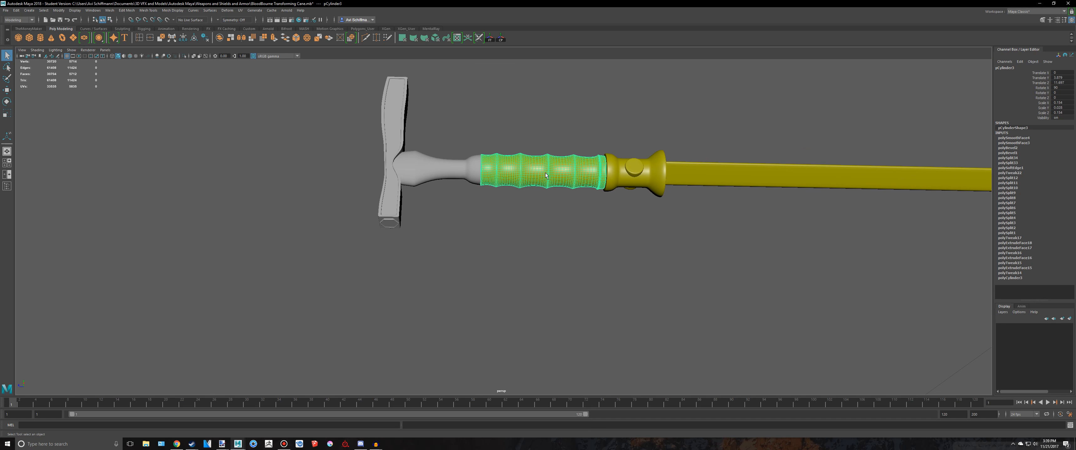
{"action": "key", "text": "f"}
{"action": "scroll", "coordinate": [508, 147], "scroll_direction": "down", "scroll_amount": 2}
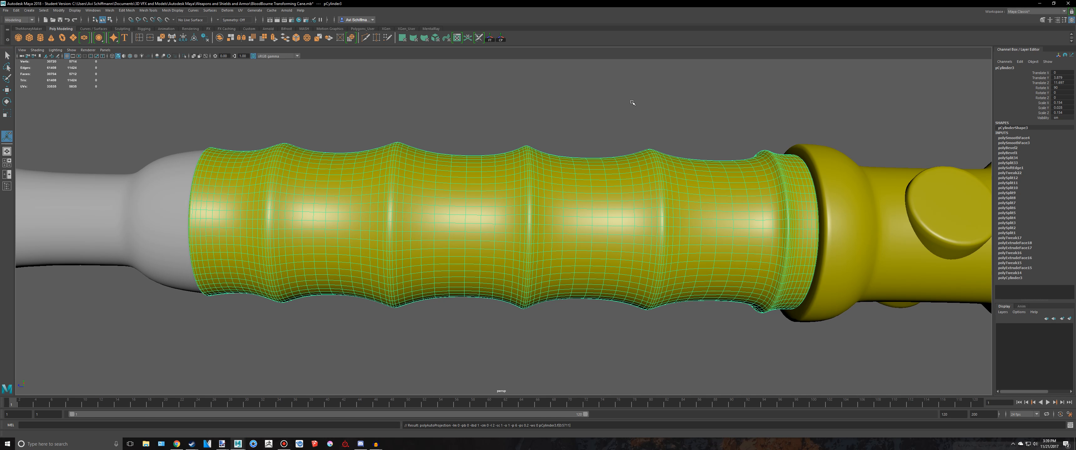
{"action": "left_click", "coordinate": [457, 39]}
{"action": "right_click_drag", "start_coordinate": [553, 200], "coordinate": [578, 172]}
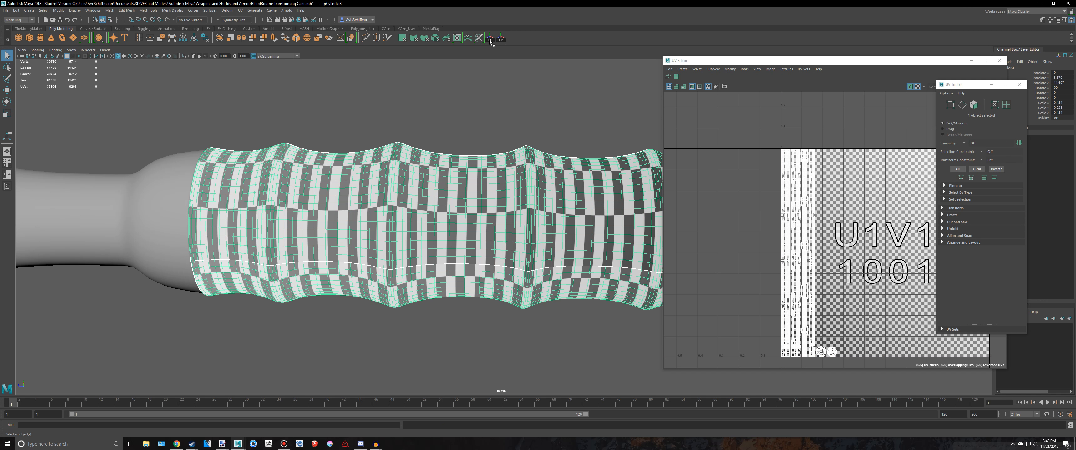
Unfold all of the ribbed grip's UV shells and lay them out within the UV tile.
{"action": "middle_click_drag", "start_coordinate": [550, 91], "coordinate": [394, 83], "text": "alt"}
{"action": "scroll", "coordinate": [400, 104], "scroll_direction": "down", "scroll_amount": 4}
{"action": "key", "text": "w"}
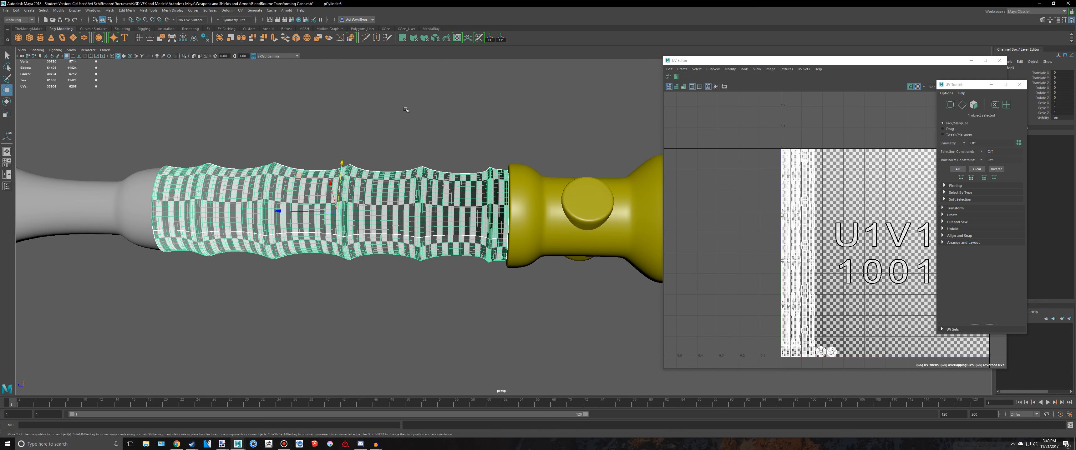
{"action": "left_click_drag", "start_coordinate": [406, 109], "coordinate": [429, 130], "text": "alt"}
{"action": "key", "text": "r"}
{"action": "scroll", "coordinate": [423, 133], "scroll_direction": "up", "scroll_amount": 4}
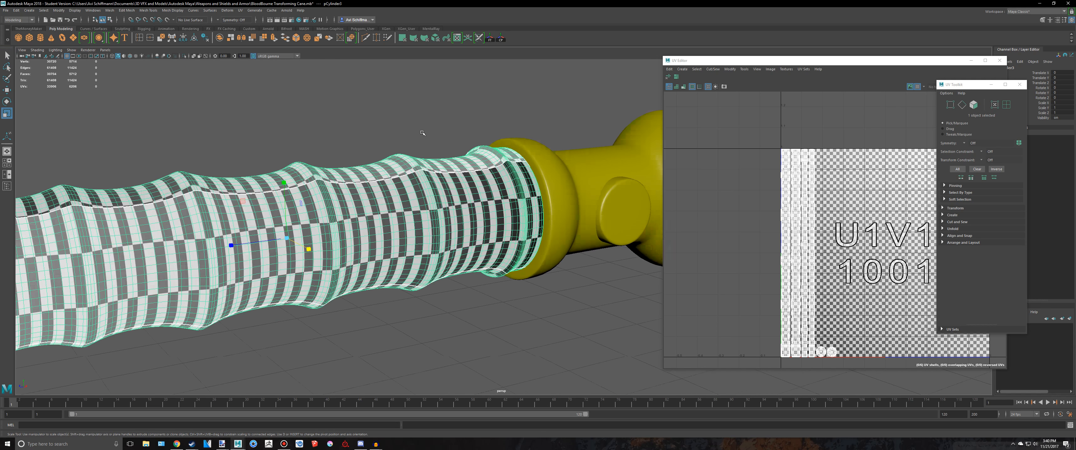
{"action": "scroll", "coordinate": [422, 133], "scroll_direction": "up", "scroll_amount": 2}
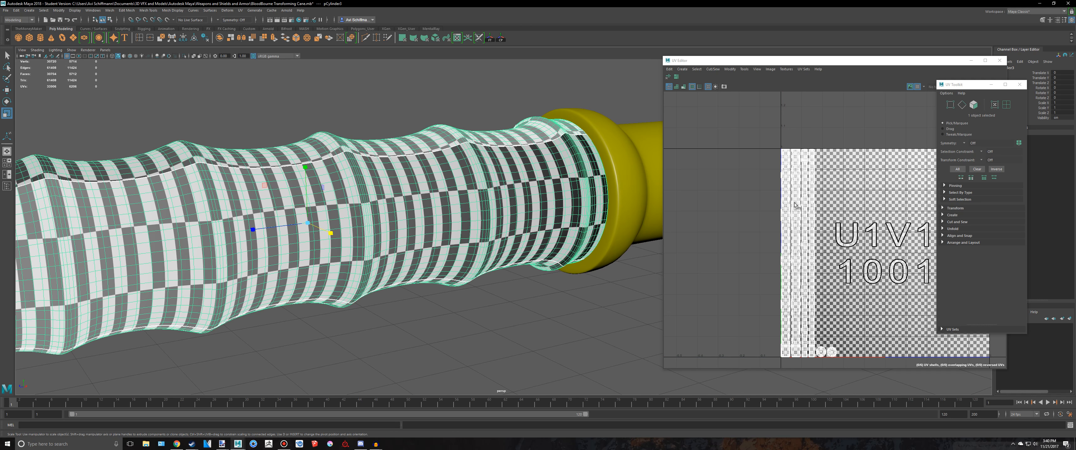
{"action": "right_click_drag", "start_coordinate": [785, 193], "coordinate": [747, 159]}
{"action": "left_click_drag", "start_coordinate": [874, 321], "coordinate": [668, 82]}
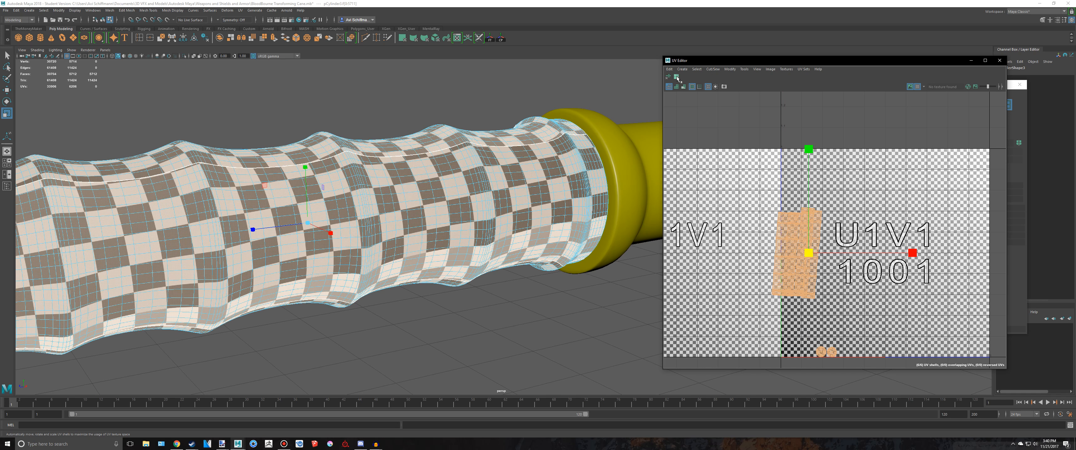
{"action": "left_click", "coordinate": [677, 77]}
Select the lengthwise border edges between the ribbed grip's long UV shells and Move and Sew them.
{"action": "left_click_drag", "start_coordinate": [655, 182], "coordinate": [501, 179], "text": "alt"}
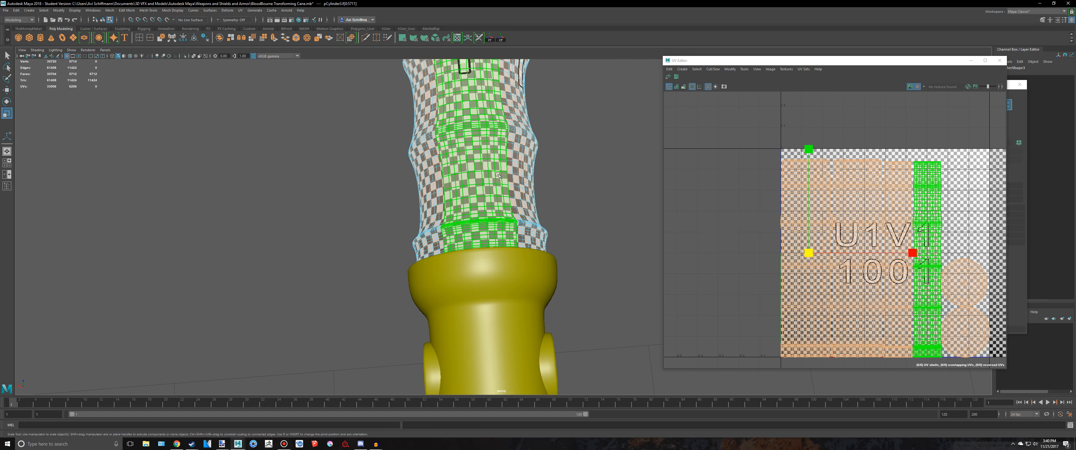
{"action": "middle_click_drag", "start_coordinate": [476, 185], "coordinate": [480, 412], "text": "alt"}
{"action": "middle_click_drag", "start_coordinate": [457, 105], "coordinate": [471, 251], "text": "alt"}
{"action": "left_click_drag", "start_coordinate": [471, 251], "coordinate": [577, 237], "text": "alt"}
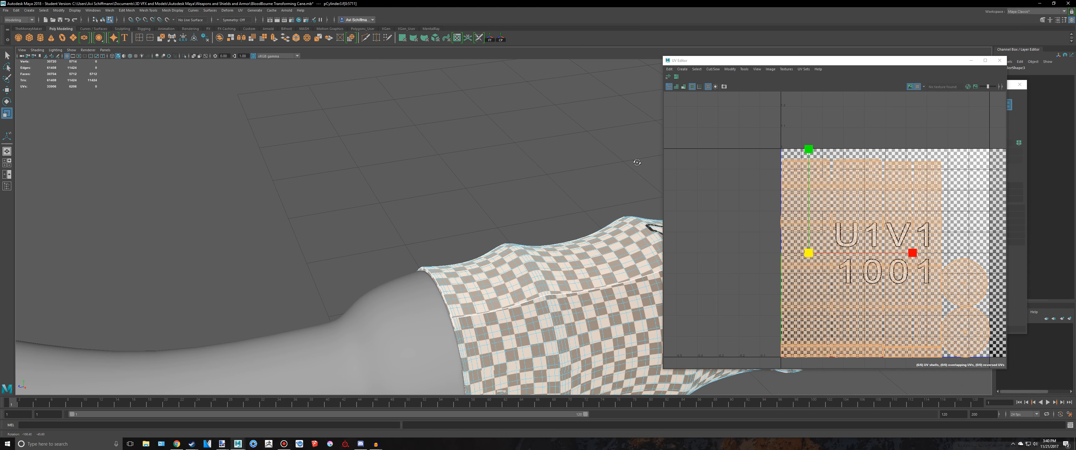
{"action": "scroll", "coordinate": [545, 195], "scroll_direction": "up", "scroll_amount": 5}
{"action": "middle_click_drag", "start_coordinate": [539, 201], "coordinate": [501, 109], "text": "alt"}
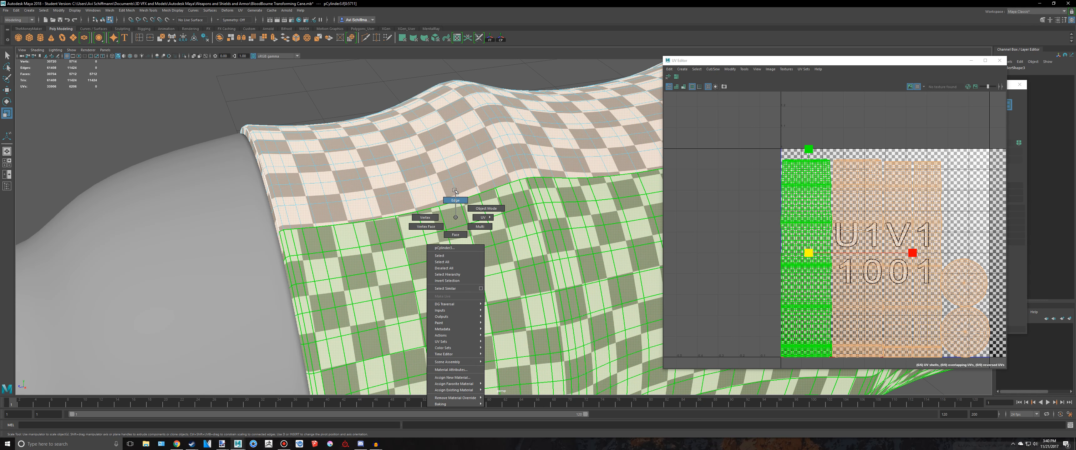
{"action": "right_click_drag", "start_coordinate": [455, 190], "coordinate": [455, 193]}
{"action": "scroll", "coordinate": [456, 167], "scroll_direction": "down", "scroll_amount": 5}
{"action": "middle_click_drag", "start_coordinate": [458, 142], "coordinate": [178, 154], "text": "alt"}
{"action": "left_click_drag", "start_coordinate": [202, 154], "coordinate": [318, 168], "text": "alt"}
{"action": "right_click", "coordinate": [836, 204], "text": "shift"}
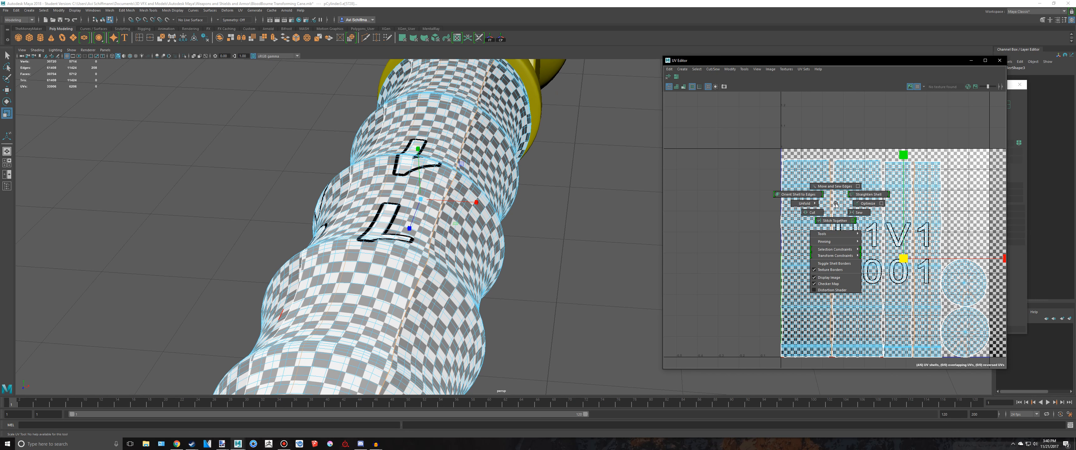
{"action": "left_click", "coordinate": [834, 186]}
Move and Sew the next lengthwise seam on the ribbed grip and check the result around it.
{"action": "left_click_drag", "start_coordinate": [401, 184], "coordinate": [483, 183], "text": "alt"}
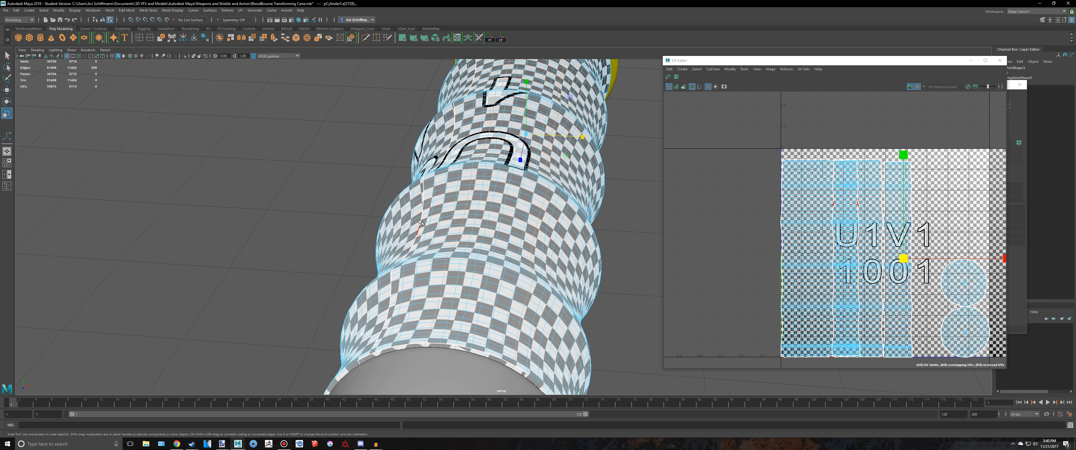
{"action": "right_click", "coordinate": [890, 207], "text": "shift"}
{"action": "left_click", "coordinate": [890, 188]}
{"action": "left_click_drag", "start_coordinate": [619, 185], "coordinate": [543, 188], "text": "alt"}
{"action": "middle_click_drag", "start_coordinate": [543, 188], "coordinate": [422, 151], "text": "alt"}
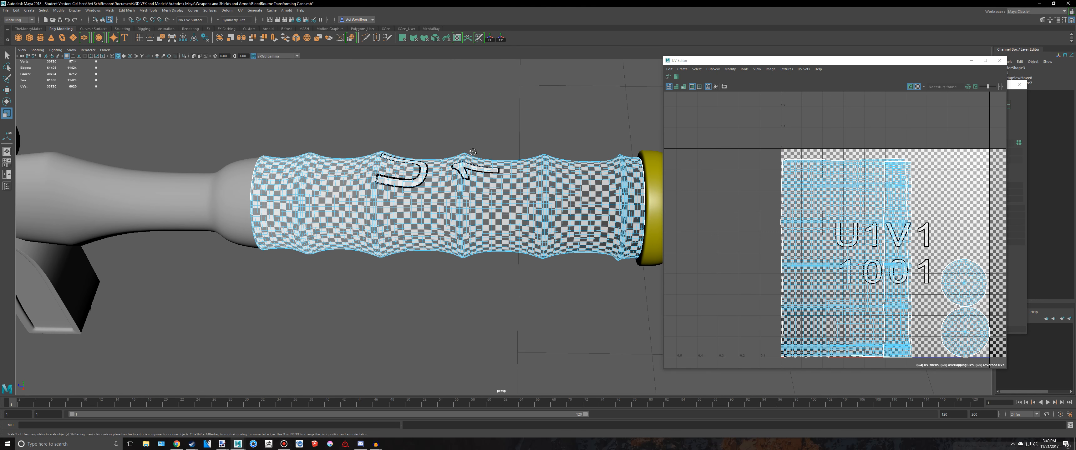
Undo the grip's seam sewing and redo it to compare the checker pattern along the seams.
{"action": "left_click_drag", "start_coordinate": [472, 152], "coordinate": [545, 278], "text": "alt"}
{"action": "key", "text": "ctrl+z"}
{"action": "scroll", "coordinate": [477, 227], "scroll_direction": "up", "scroll_amount": 3}
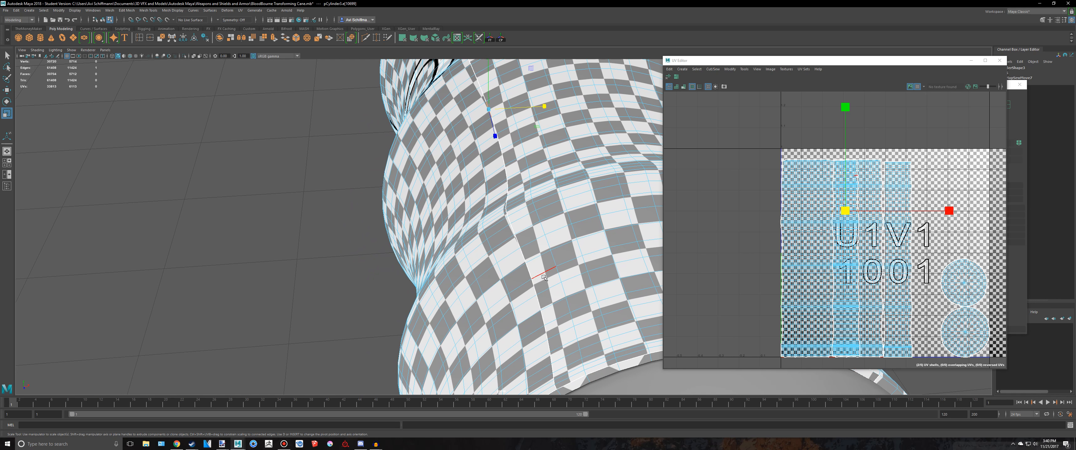
{"action": "scroll", "coordinate": [503, 219], "scroll_direction": "down", "scroll_amount": 4}
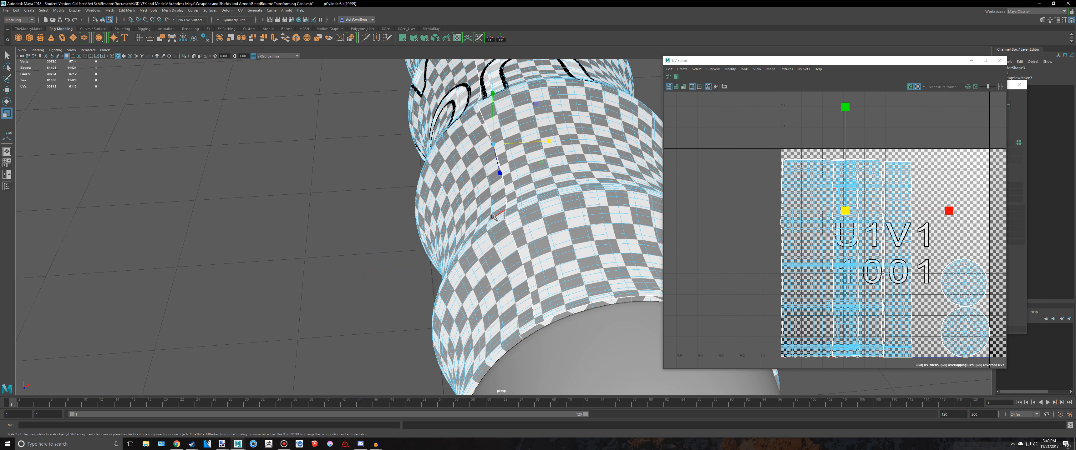
{"action": "left_click_drag", "start_coordinate": [504, 219], "coordinate": [515, 221], "text": "alt"}
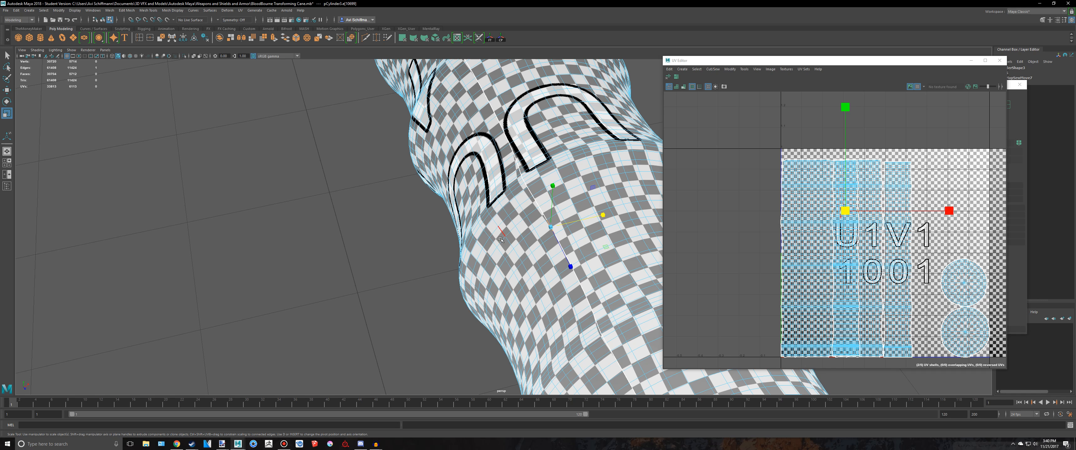
{"action": "key", "text": "ctrl+z"}
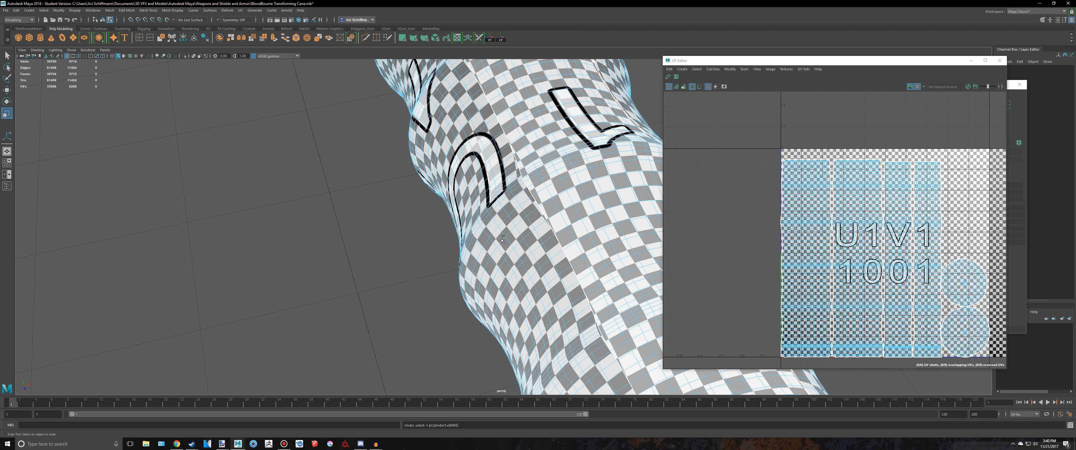
{"action": "key", "text": "ctrl+z"}
{"action": "key", "text": "shift+z"}
{"action": "key", "text": "shift+z"}
{"action": "key", "text": "shift+z"}
{"action": "key", "text": "shift+z"}
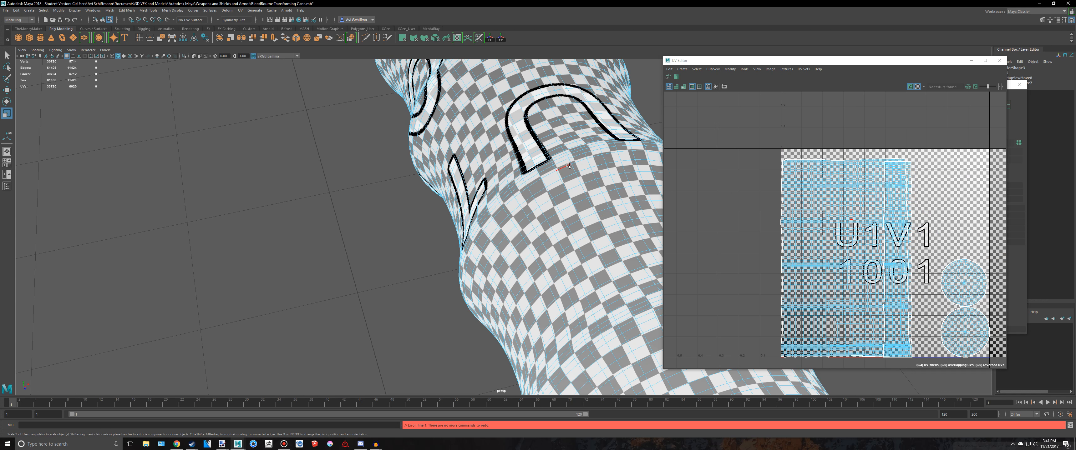
Return the ribbed grip to object mode and close the UV Editor.
{"action": "middle_click_drag", "start_coordinate": [568, 166], "coordinate": [545, 156], "text": "alt"}
{"action": "left_click_drag", "start_coordinate": [527, 188], "coordinate": [520, 212], "text": "alt"}
{"action": "scroll", "coordinate": [560, 188], "scroll_direction": "down", "scroll_amount": 10}
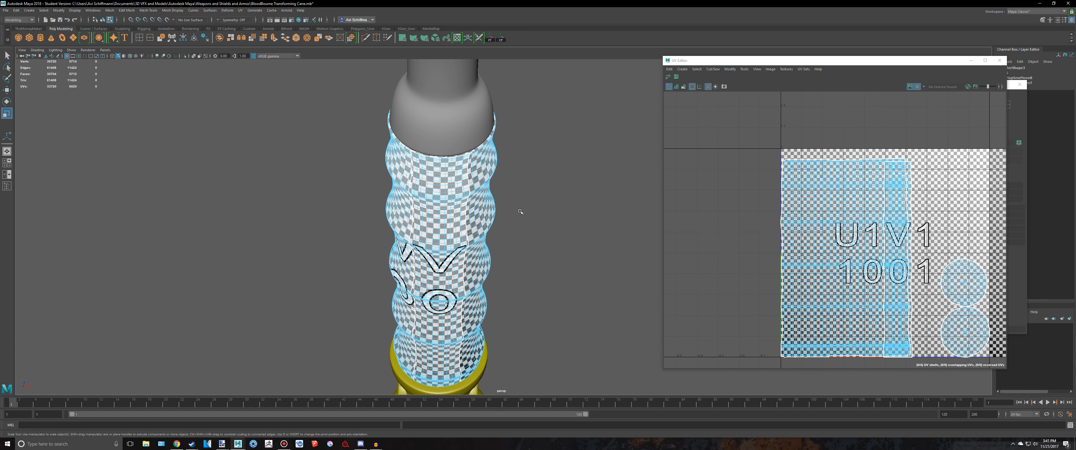
{"action": "right_click_drag", "start_coordinate": [520, 212], "coordinate": [593, 137]}
{"action": "key", "text": "f"}
{"action": "scroll", "coordinate": [560, 177], "scroll_direction": "down", "scroll_amount": 8}
{"action": "left_click_drag", "start_coordinate": [560, 178], "coordinate": [769, 145], "text": "alt"}
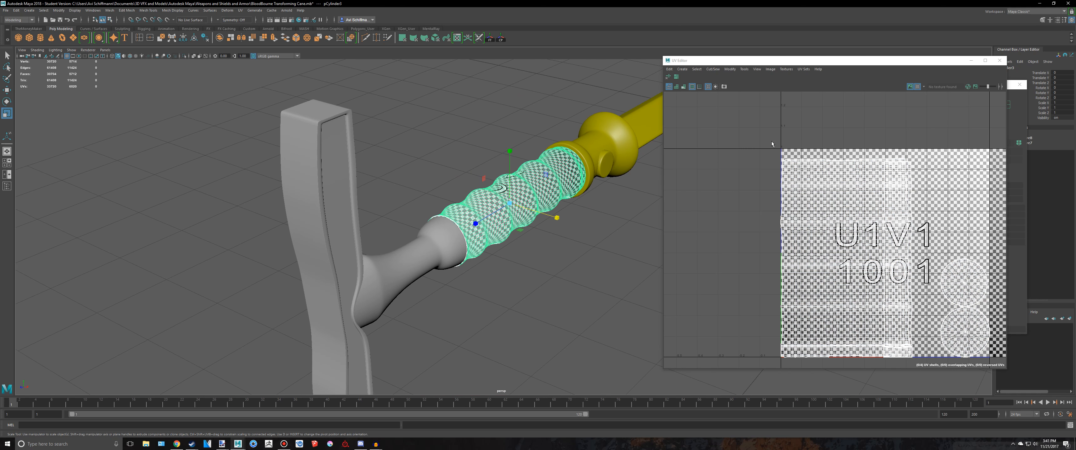
{"action": "left_click", "coordinate": [999, 60]}
{"action": "key", "text": "q"}
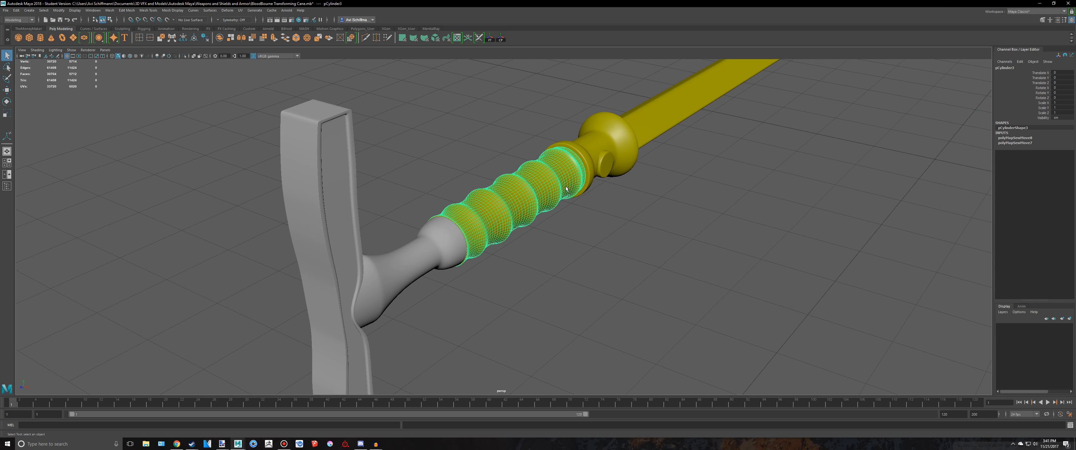
Assign the existing lambert1 material to the ribbed grip and deselect it.
{"action": "right_click_drag", "start_coordinate": [566, 187], "coordinate": [598, 178]}
{"action": "left_click", "coordinate": [588, 218]}
{"action": "left_click", "coordinate": [527, 186]}
{"action": "right_click_drag", "start_coordinate": [525, 186], "coordinate": [529, 210]}
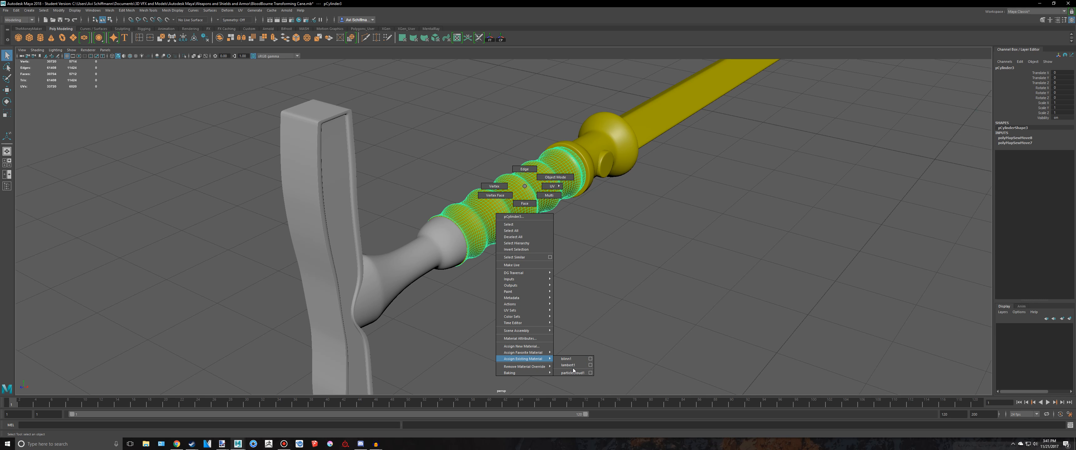
{"action": "right_click_drag", "start_coordinate": [573, 368], "coordinate": [573, 367]}
{"action": "key", "text": "f"}
{"action": "scroll", "coordinate": [685, 234], "scroll_direction": "down", "scroll_amount": 8}
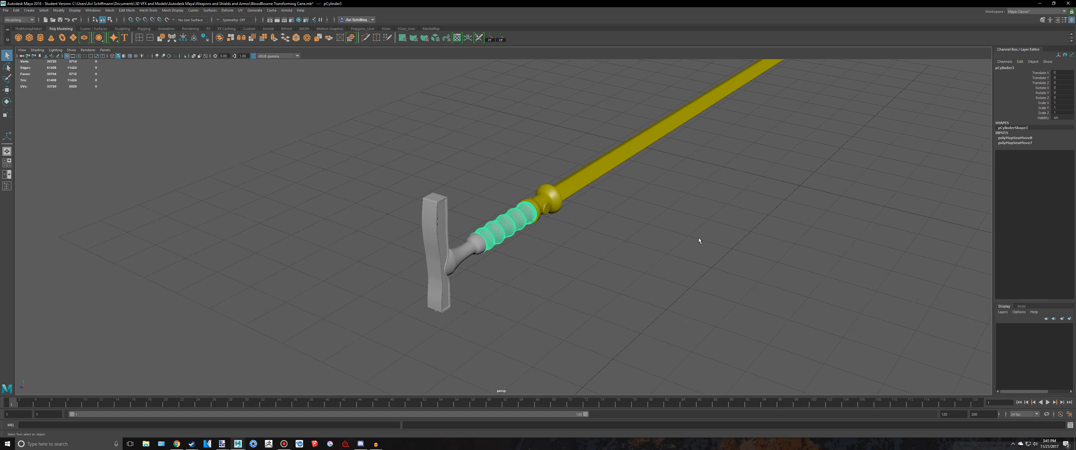
{"action": "left_click_drag", "start_coordinate": [699, 238], "coordinate": [645, 301], "text": "alt"}
{"action": "left_click", "coordinate": [645, 301]}
{"action": "key", "text": "alt+Tab"}
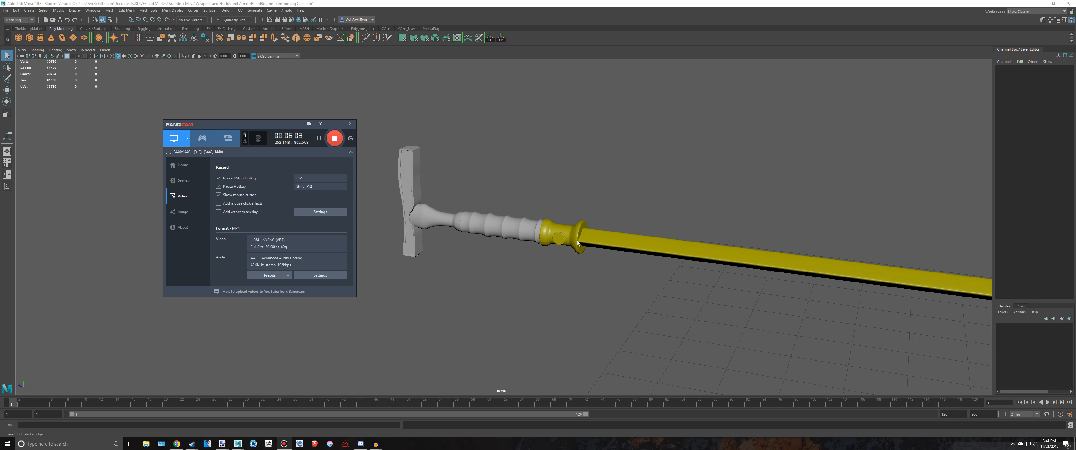
Select the flared collar between the grip and the cane's shaft and apply an automatic UV projection.
{"action": "left_click_drag", "start_coordinate": [706, 146], "coordinate": [597, 147], "text": "alt"}
{"action": "scroll", "coordinate": [364, 209], "scroll_direction": "up", "scroll_amount": 5}
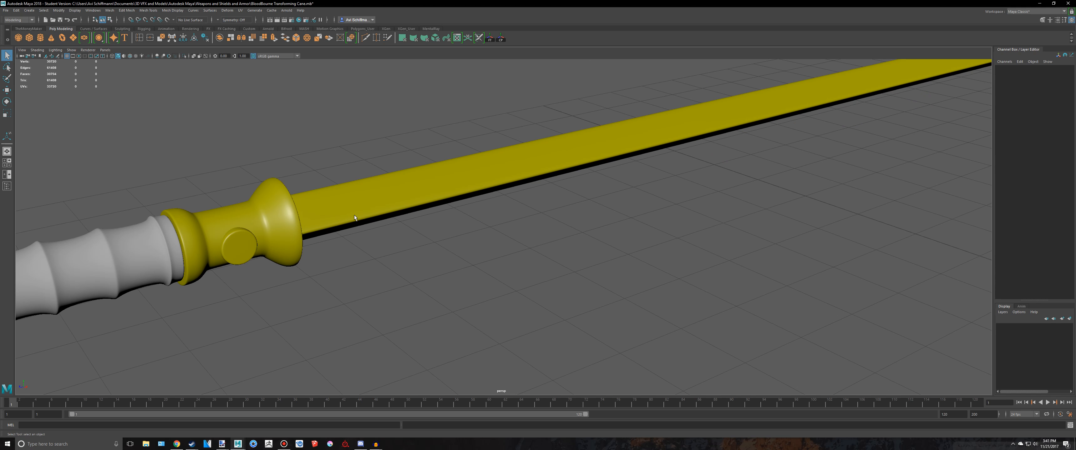
{"action": "left_click", "coordinate": [238, 208]}
{"action": "key", "text": "f"}
{"action": "scroll", "coordinate": [452, 145], "scroll_direction": "up", "scroll_amount": 3}
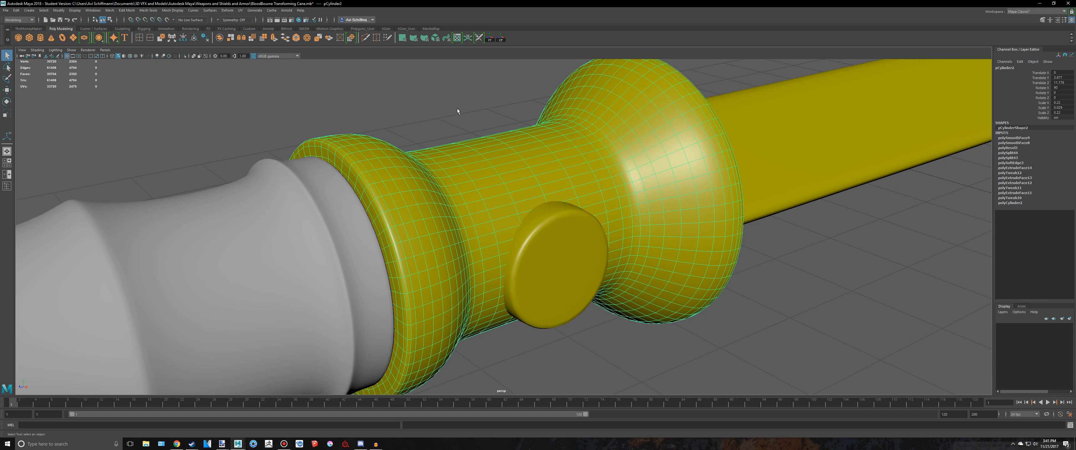
{"action": "scroll", "coordinate": [473, 97], "scroll_direction": "down", "scroll_amount": 2}
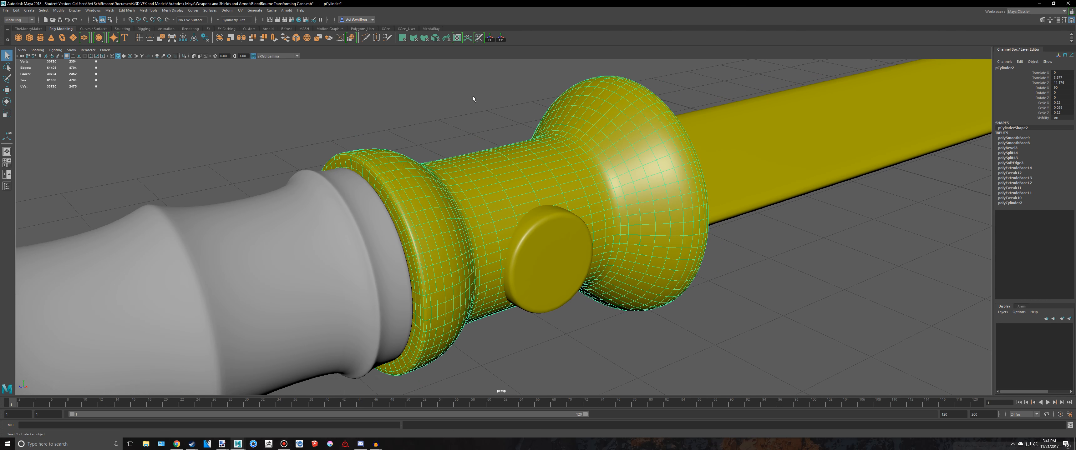
{"action": "left_click", "coordinate": [435, 38]}
Return to object mode, reselect the flared collar and delete its construction history.
{"action": "middle_click_drag", "start_coordinate": [587, 113], "coordinate": [534, 99], "text": "alt"}
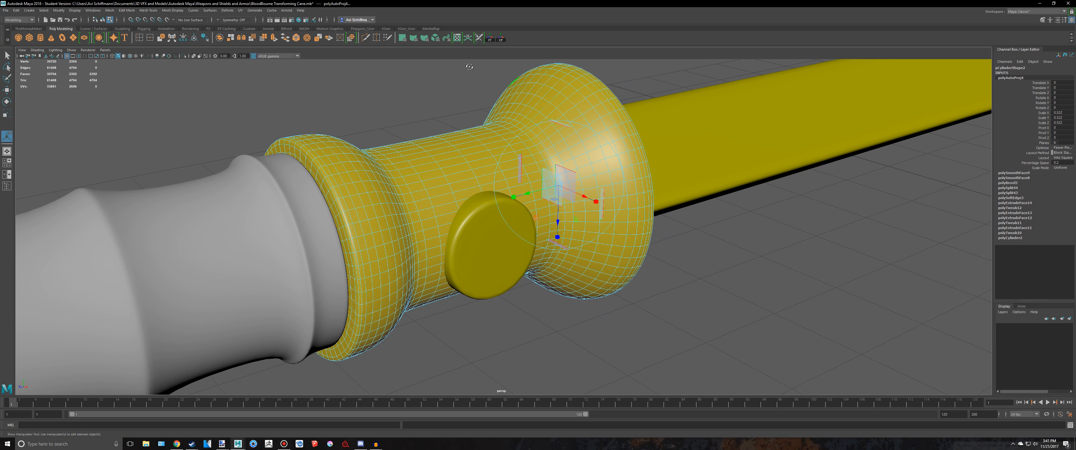
{"action": "left_click_drag", "start_coordinate": [534, 99], "coordinate": [454, 63], "text": "alt"}
{"action": "middle_click_drag", "start_coordinate": [455, 62], "coordinate": [485, 77], "text": "alt"}
{"action": "scroll", "coordinate": [486, 78], "scroll_direction": "up", "scroll_amount": 3}
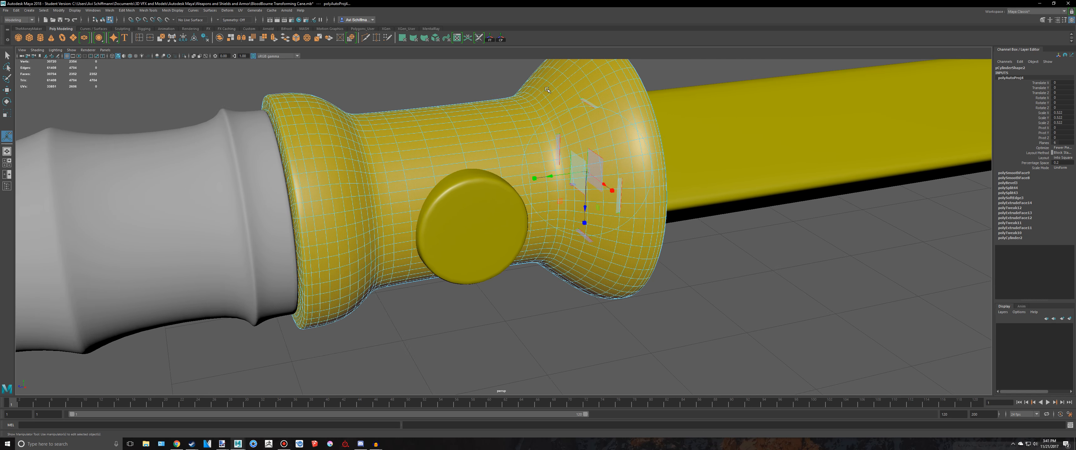
{"action": "right_click_drag", "start_coordinate": [476, 118], "coordinate": [504, 108]}
{"action": "left_click", "coordinate": [412, 86]}
{"action": "left_click", "coordinate": [553, 130]}
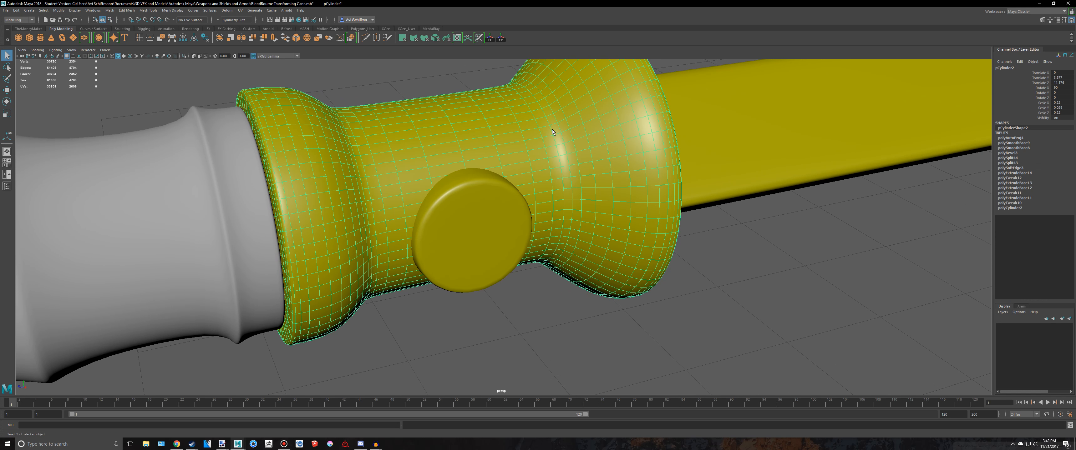
{"action": "key", "text": "alt+shift+d"}
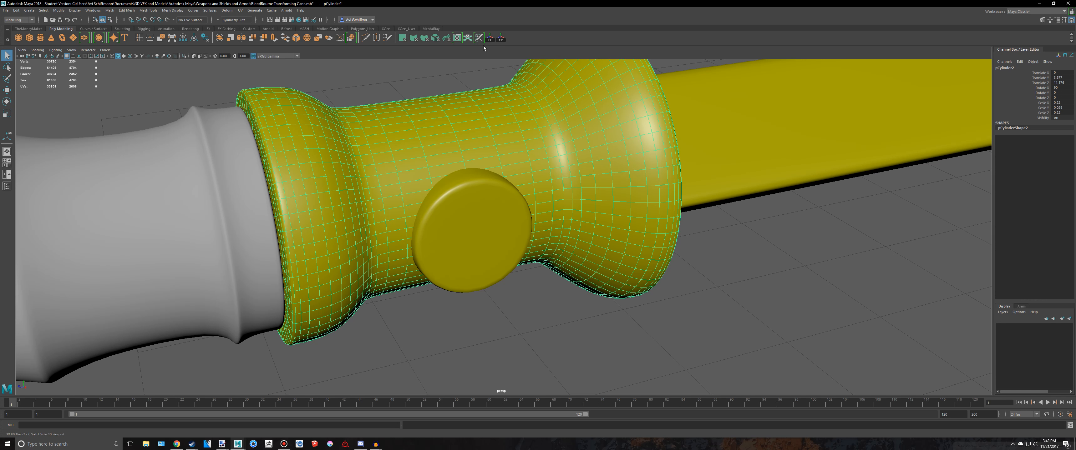
Show the flared collar in the UV Editor and unfold all its UV shells.
{"action": "scroll", "coordinate": [539, 102], "scroll_direction": "down", "scroll_amount": 3}
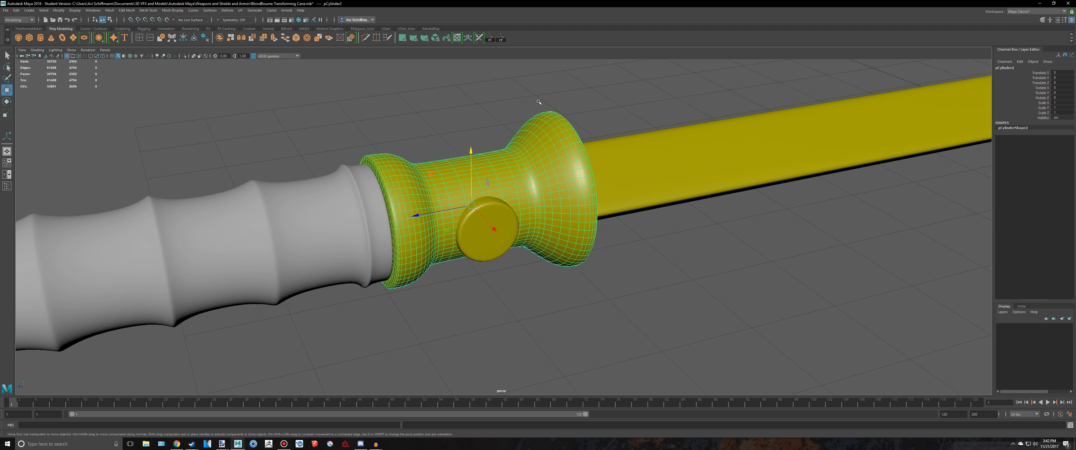
{"action": "key", "text": "w"}
{"action": "scroll", "coordinate": [545, 110], "scroll_direction": "up", "scroll_amount": 3}
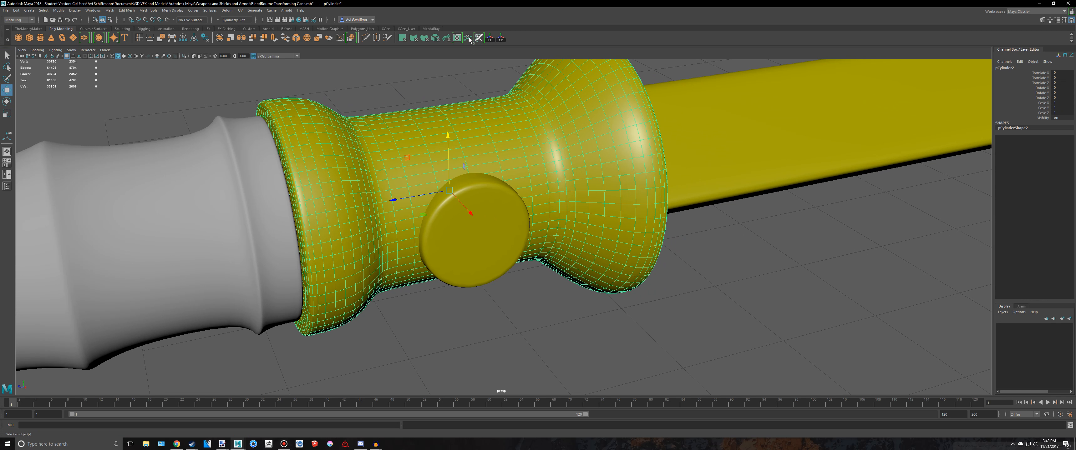
{"action": "left_click", "coordinate": [457, 39]}
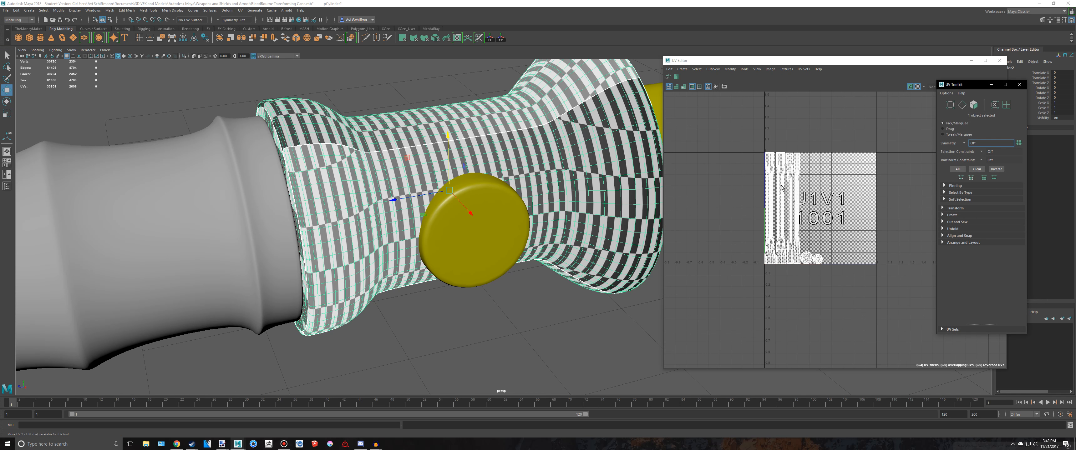
{"action": "right_click_drag", "start_coordinate": [780, 151], "coordinate": [754, 137]}
{"action": "left_click_drag", "start_coordinate": [728, 113], "coordinate": [961, 366]}
{"action": "left_click", "coordinate": [671, 76]}
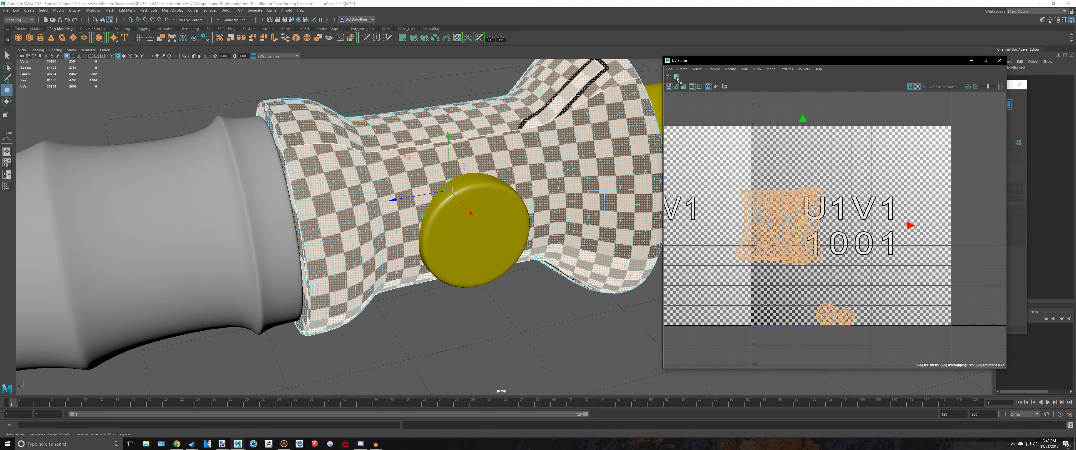
Select the seam edges along one side of the flared collar and move and sew their UVs together.
{"action": "scroll", "coordinate": [514, 140], "scroll_direction": "down", "scroll_amount": 4}
{"action": "left_click_drag", "start_coordinate": [514, 140], "coordinate": [605, 168], "text": "alt"}
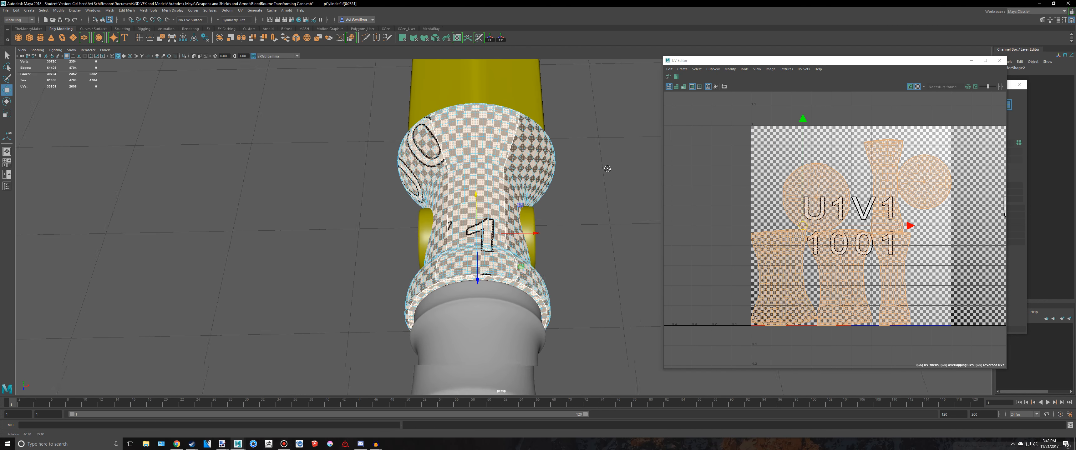
{"action": "scroll", "coordinate": [543, 168], "scroll_direction": "up", "scroll_amount": 4}
{"action": "right_click_drag", "start_coordinate": [497, 168], "coordinate": [497, 151]}
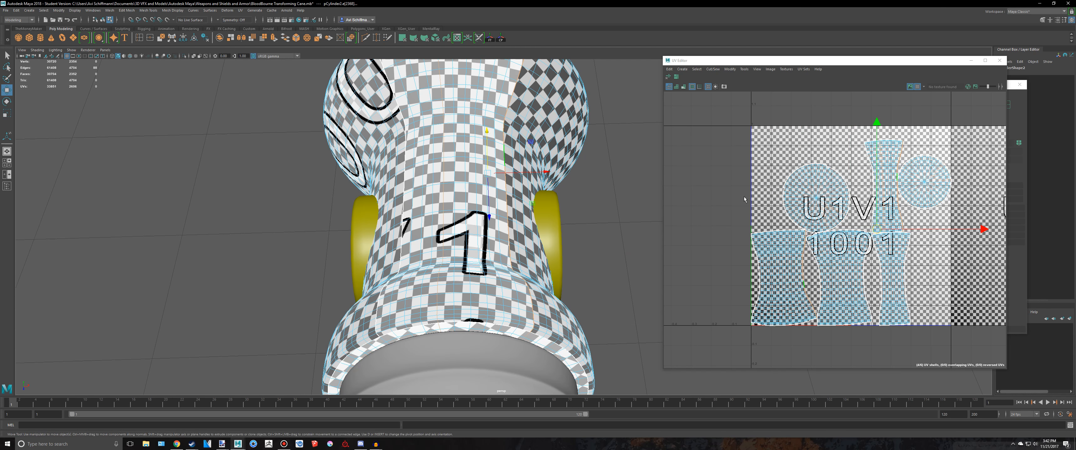
{"action": "right_click_drag", "start_coordinate": [848, 220], "coordinate": [846, 205], "text": "shift"}
Move and sew the UV seam edges on the opposite side of the flared collar, undoing the unwanted sew.
{"action": "left_click", "coordinate": [407, 177]}
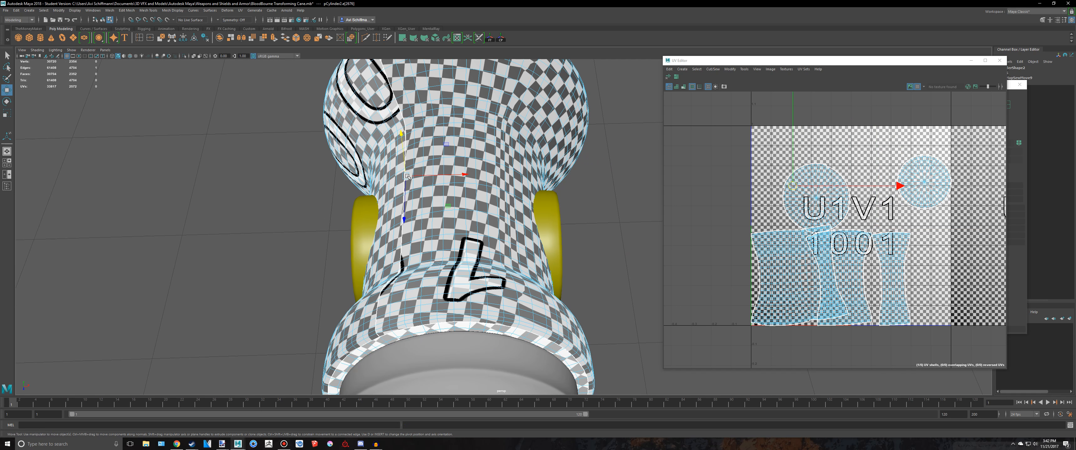
{"action": "right_click_drag", "start_coordinate": [851, 214], "coordinate": [854, 195], "text": "shift"}
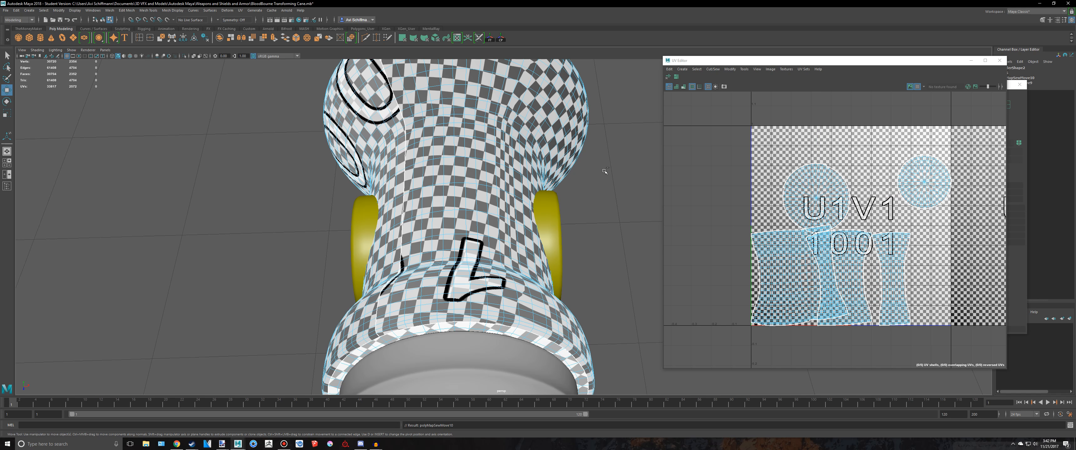
{"action": "middle_click_drag", "start_coordinate": [856, 197], "coordinate": [846, 196], "text": "alt"}
{"action": "right_click_drag", "start_coordinate": [852, 185], "coordinate": [856, 160], "text": "shift"}
{"action": "key", "text": "ctrl+z"}
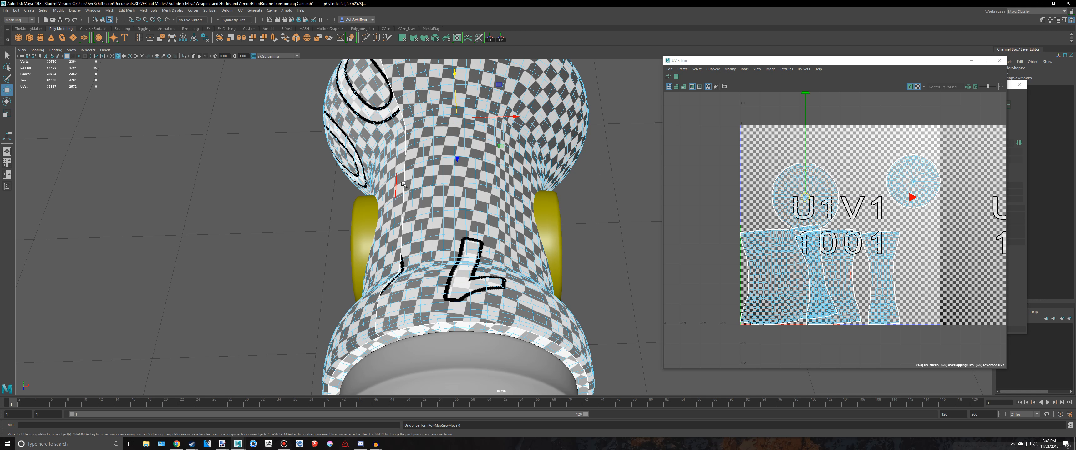
{"action": "right_click_drag", "start_coordinate": [824, 184], "coordinate": [822, 162], "text": "shift"}
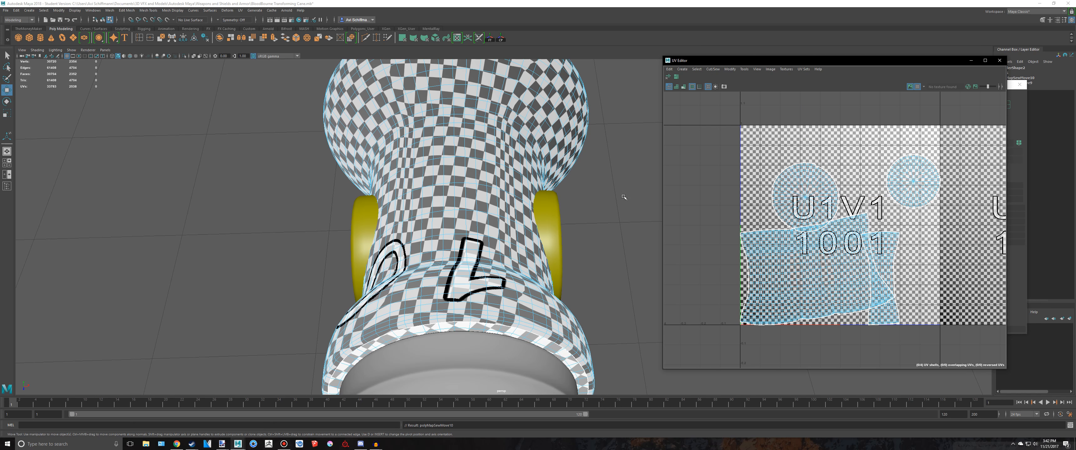
Select all of the flared collar's UV shells, then unfold them and lay them out in the UV tile.
{"action": "left_click_drag", "start_coordinate": [570, 186], "coordinate": [511, 184], "text": "alt"}
{"action": "right_click_drag", "start_coordinate": [510, 184], "coordinate": [540, 187]}
{"action": "scroll", "coordinate": [874, 295], "scroll_direction": "down", "scroll_amount": 3}
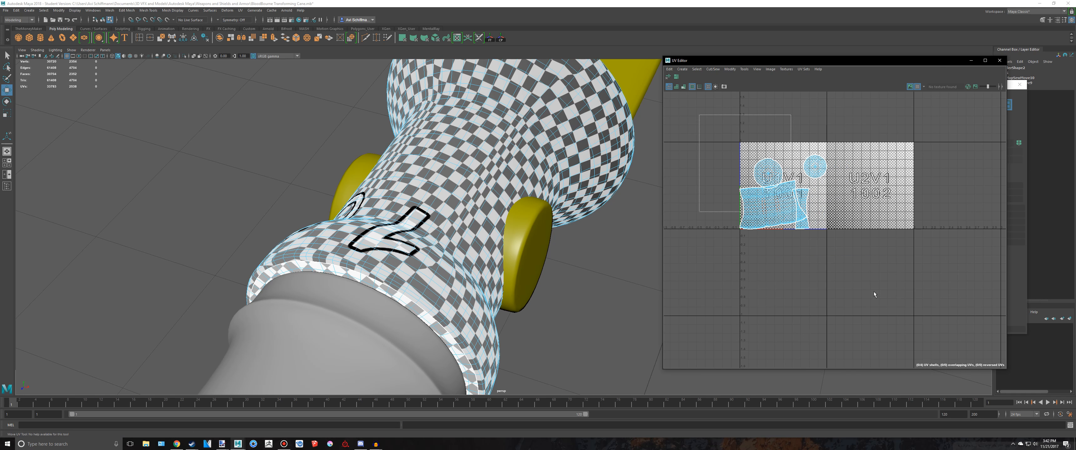
{"action": "left_click_drag", "start_coordinate": [699, 115], "coordinate": [874, 295]}
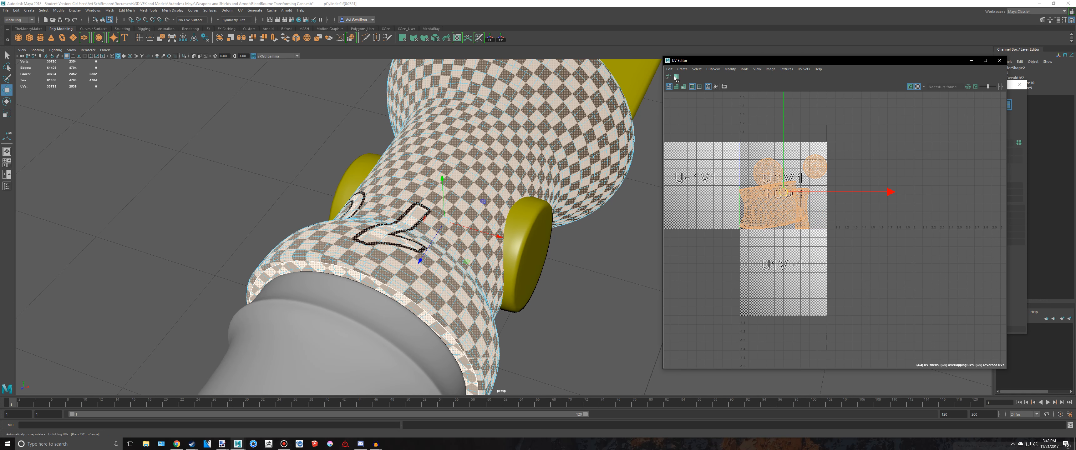
{"action": "scroll", "coordinate": [536, 193], "scroll_direction": "down", "scroll_amount": 5}
{"action": "left_click_drag", "start_coordinate": [537, 192], "coordinate": [605, 230], "text": "alt"}
Close the UV editing windows, return the flared collar to object mode and assign it the default grey material.
{"action": "left_click", "coordinate": [1000, 61]}
{"action": "left_click", "coordinate": [1020, 84]}
{"action": "left_click_drag", "start_coordinate": [664, 167], "coordinate": [520, 183], "text": "alt"}
{"action": "key", "text": "q"}
{"action": "right_click_drag", "start_coordinate": [520, 184], "coordinate": [569, 372]}
{"action": "left_click", "coordinate": [595, 245]}
{"action": "left_click", "coordinate": [526, 193]}
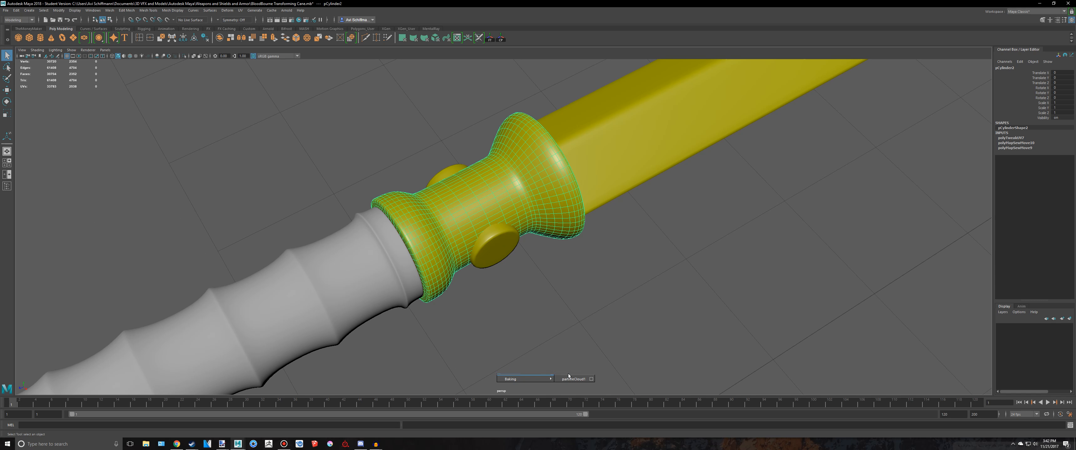
Select the round knobs on the collar's sides, delete their construction history and freeze their transformations.
{"action": "scroll", "coordinate": [477, 276], "scroll_direction": "up", "scroll_amount": 5}
{"action": "left_click", "coordinate": [472, 275]}
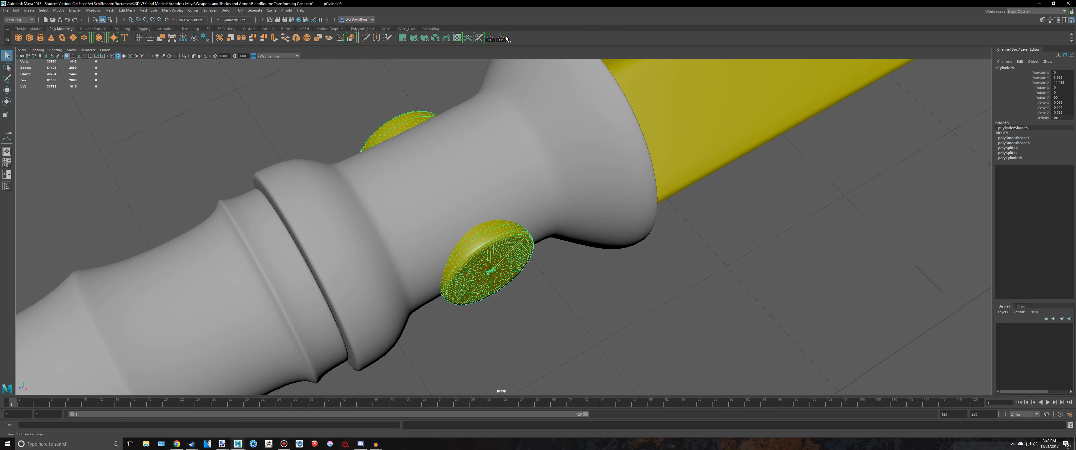
{"action": "key", "text": "alt+shift+d"}
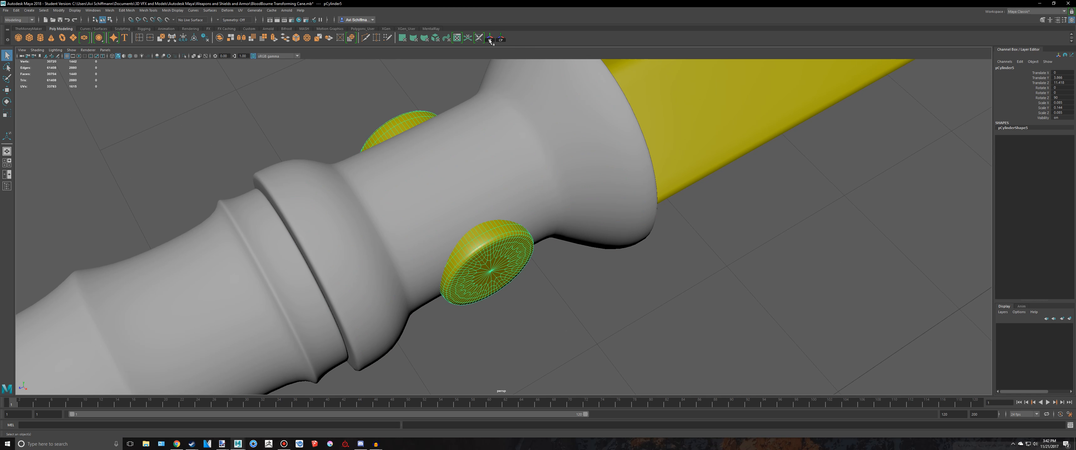
{"action": "key", "text": "w"}
{"action": "key", "text": "r"}
{"action": "key", "text": "w"}
Show the round knobs in the UV Editor, select all their UV shells, and unfold and lay them out.
{"action": "left_click", "coordinate": [458, 38]}
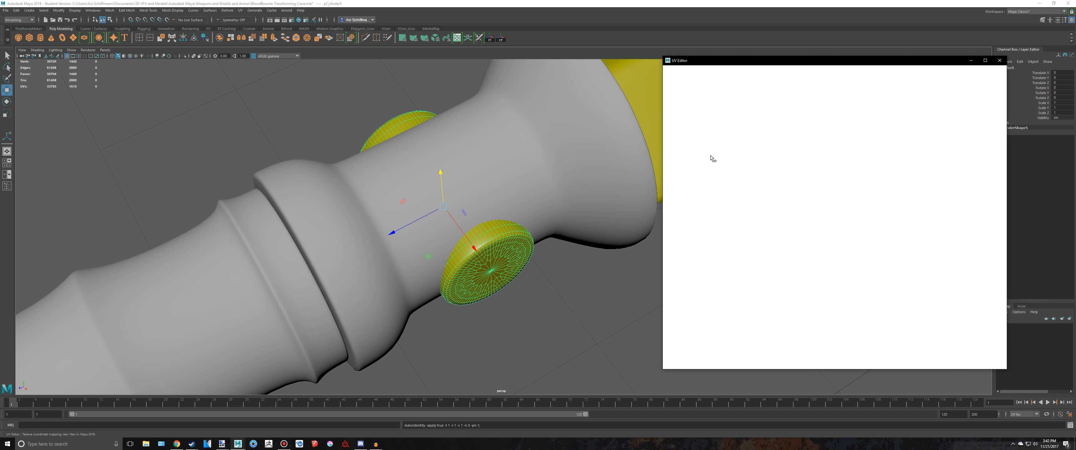
{"action": "scroll", "coordinate": [770, 170], "scroll_direction": "up", "scroll_amount": 4}
{"action": "right_click_drag", "start_coordinate": [832, 236], "coordinate": [866, 271]}
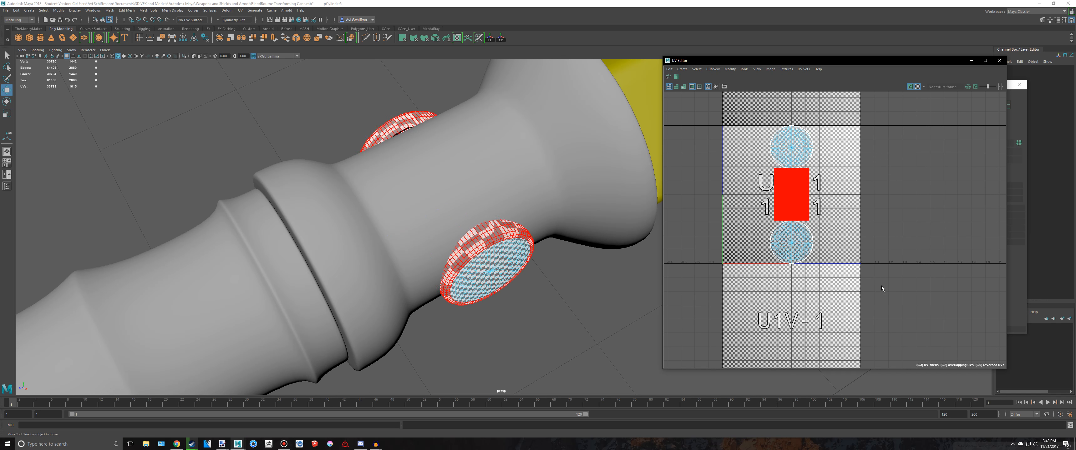
{"action": "left_click_drag", "start_coordinate": [742, 108], "coordinate": [735, 104]}
{"action": "left_click", "coordinate": [670, 77]}
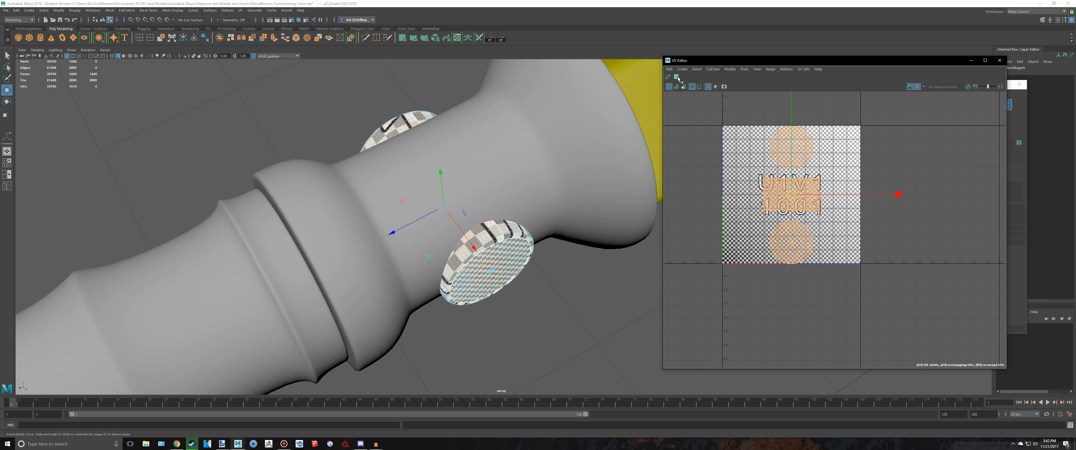
{"action": "left_click_drag", "start_coordinate": [557, 246], "coordinate": [612, 200], "text": "alt"}
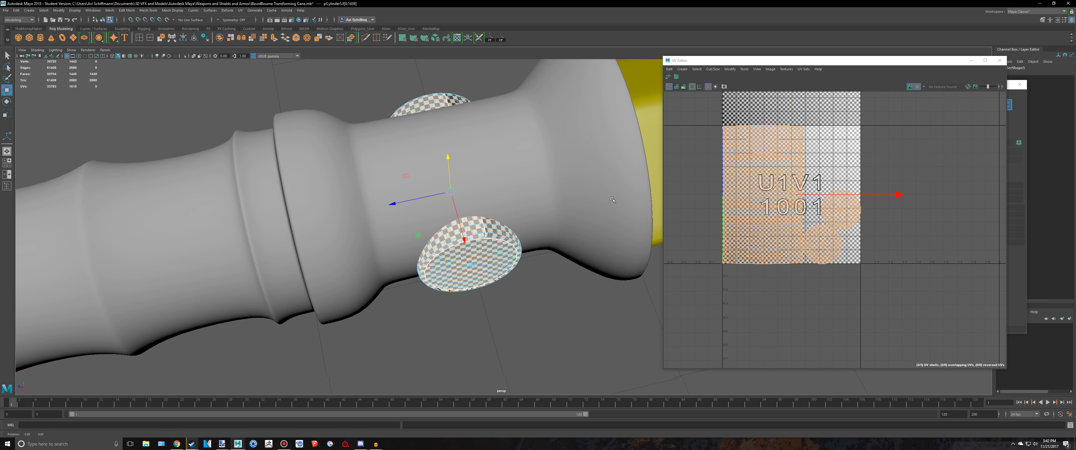
Close the UV editing windows, reselect the knobs in object mode, assign them the default grey material and deselect them.
{"action": "left_click", "coordinate": [999, 60]}
{"action": "left_click", "coordinate": [1019, 88]}
{"action": "key", "text": "q"}
{"action": "right_click_drag", "start_coordinate": [493, 239], "coordinate": [527, 229]}
{"action": "left_click", "coordinate": [667, 322]}
{"action": "scroll", "coordinate": [719, 223], "scroll_direction": "down", "scroll_amount": 5}
{"action": "left_click", "coordinate": [487, 253]}
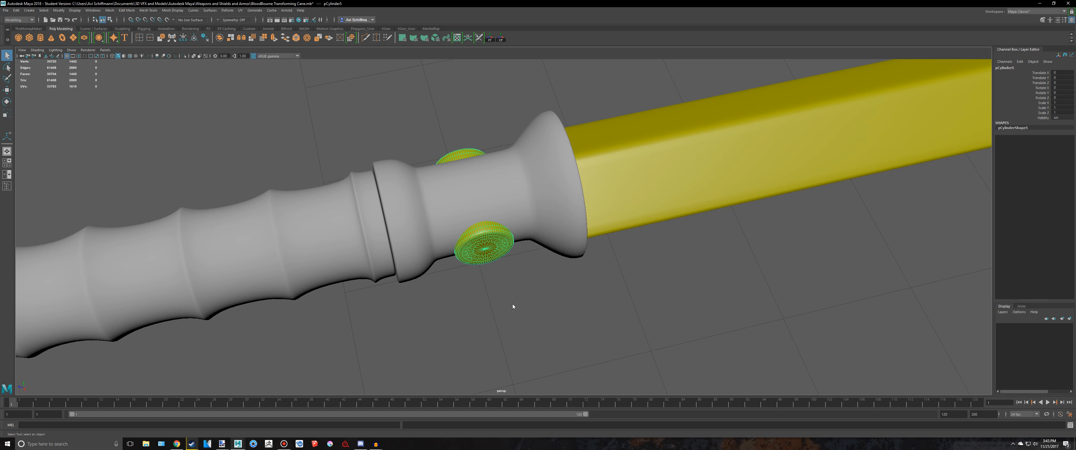
{"action": "right_click_drag", "start_coordinate": [515, 372], "coordinate": [531, 430]}
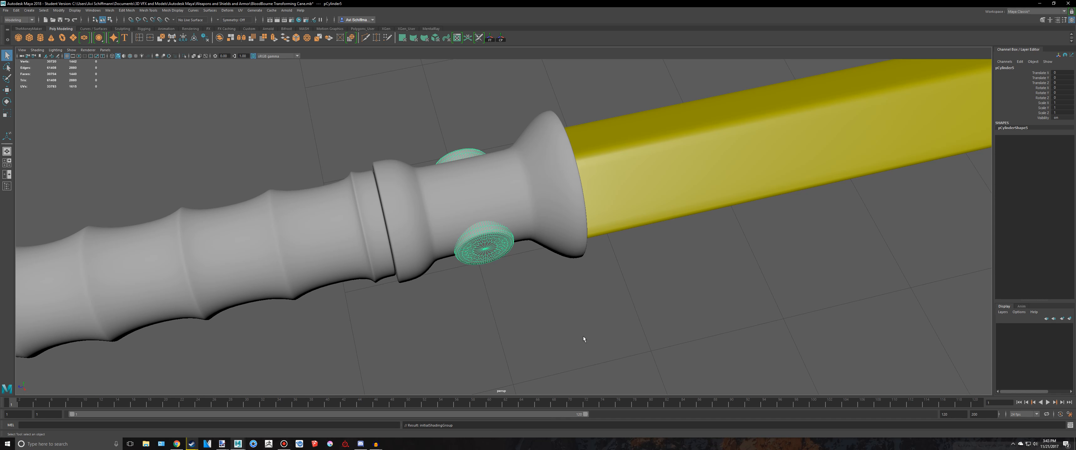
{"action": "left_click", "coordinate": [584, 336]}
Select the cane's long shaft and delete its construction history.
{"action": "scroll", "coordinate": [726, 179], "scroll_direction": "down", "scroll_amount": 8}
{"action": "middle_click_drag", "start_coordinate": [729, 129], "coordinate": [517, 182], "text": "alt"}
{"action": "left_click", "coordinate": [529, 217]}
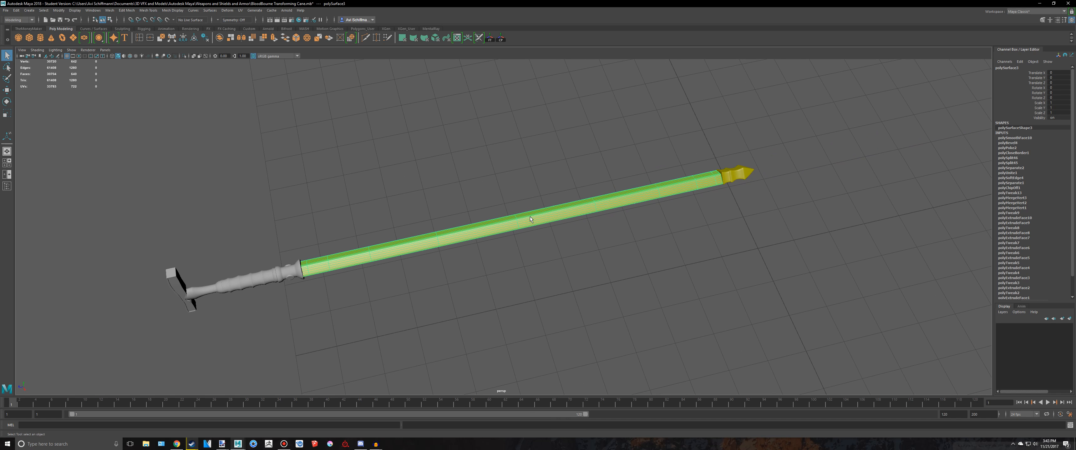
{"action": "left_click", "coordinate": [284, 445]}
{"action": "scroll", "coordinate": [487, 245], "scroll_direction": "up", "scroll_amount": 10}
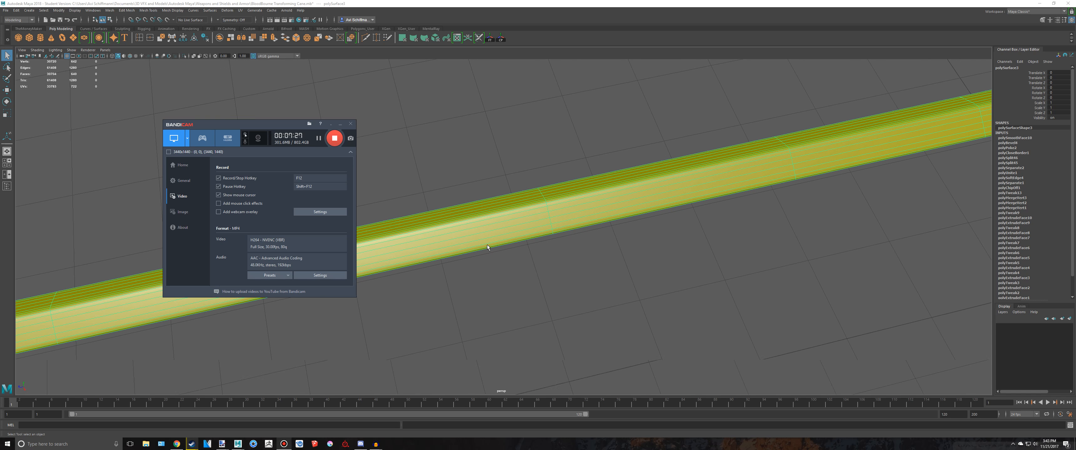
{"action": "scroll", "coordinate": [447, 92], "scroll_direction": "up", "scroll_amount": 3}
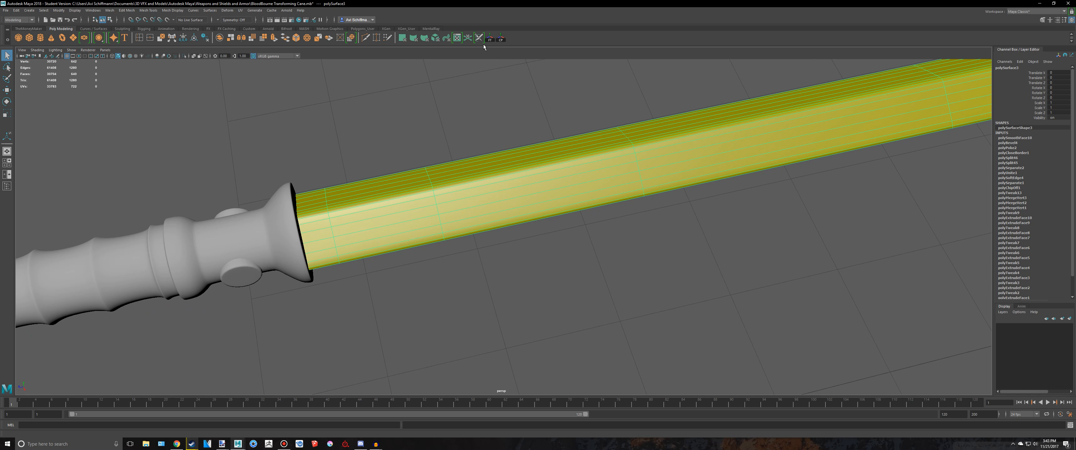
{"action": "left_click", "coordinate": [505, 39]}
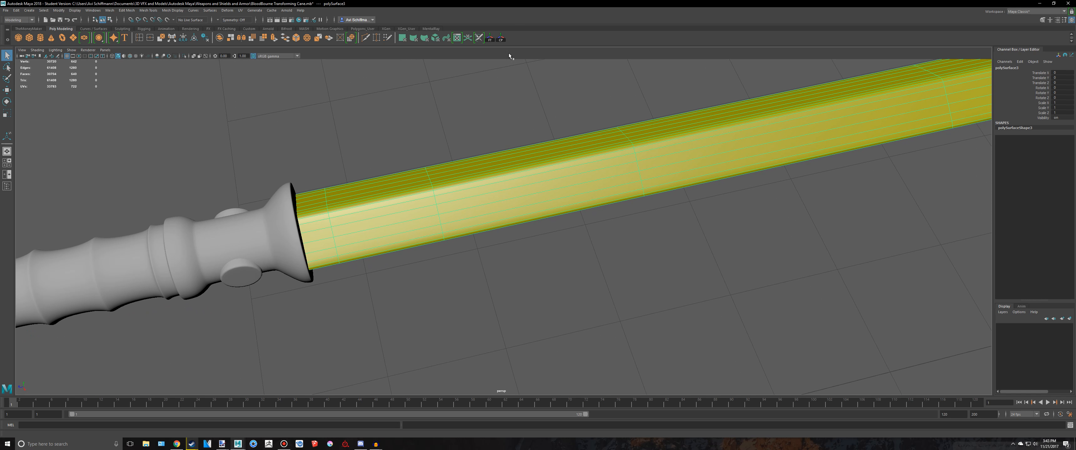
{"action": "key", "text": "r"}
{"action": "scroll", "coordinate": [590, 98], "scroll_direction": "down", "scroll_amount": 2}
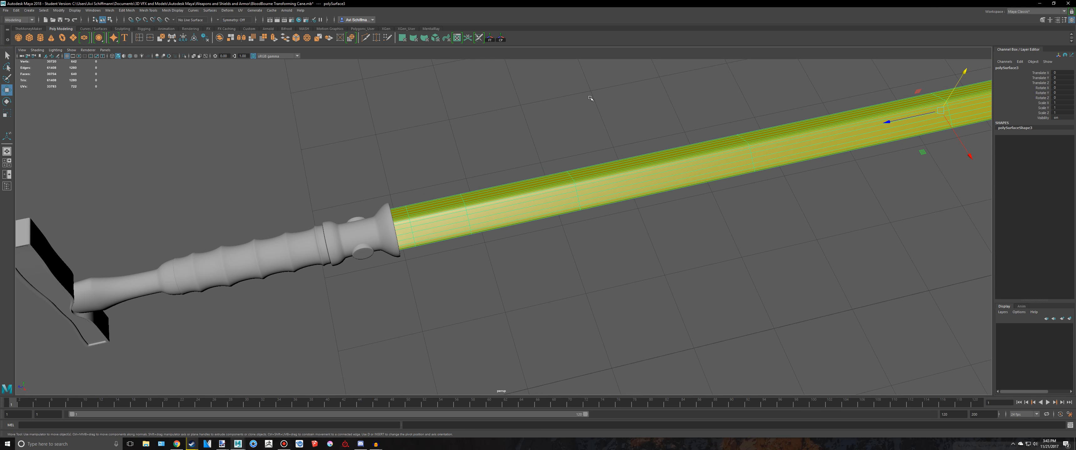
Show the shaft in the UV Editor, apply an automatic UV projection to all of it and lay out its shells.
{"action": "left_click", "coordinate": [457, 38]}
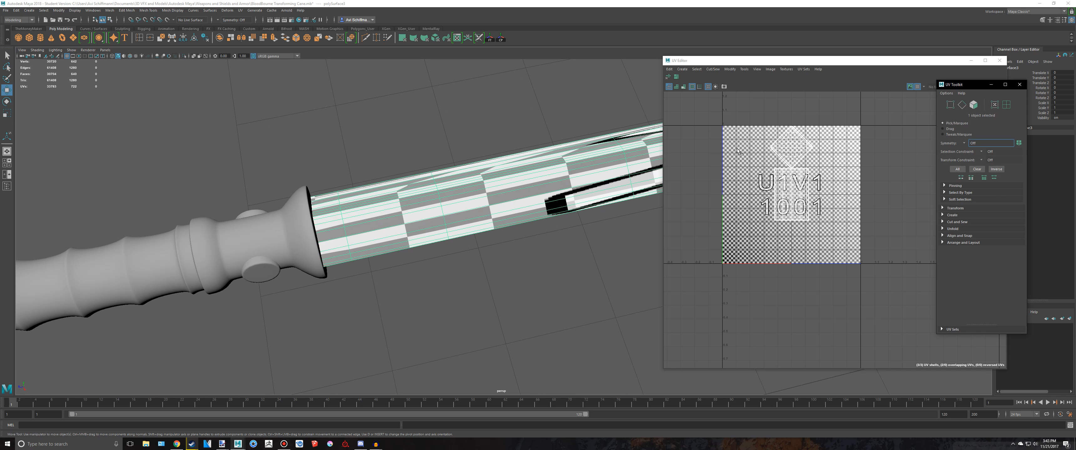
{"action": "left_click_drag", "start_coordinate": [737, 151], "coordinate": [857, 269]}
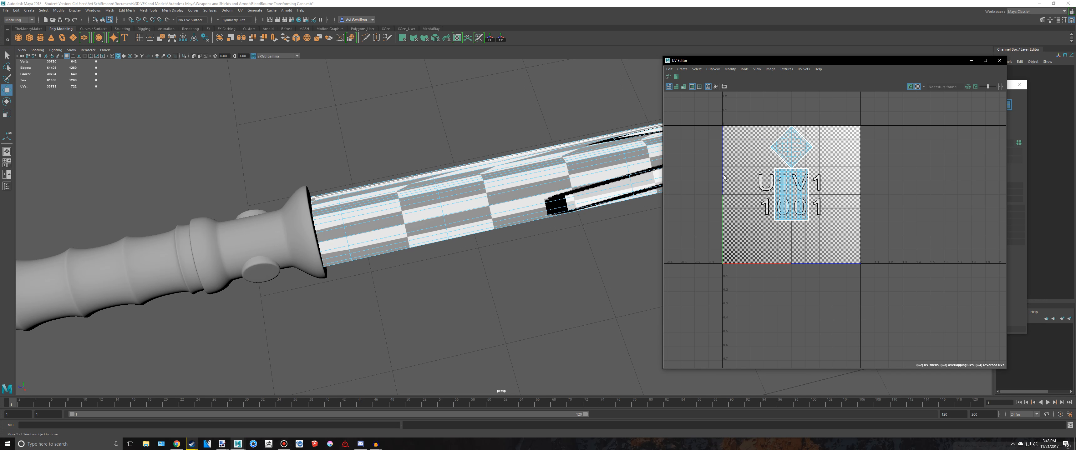
{"action": "left_click", "coordinate": [436, 38]}
{"action": "left_click_drag", "start_coordinate": [893, 272], "coordinate": [645, 60]}
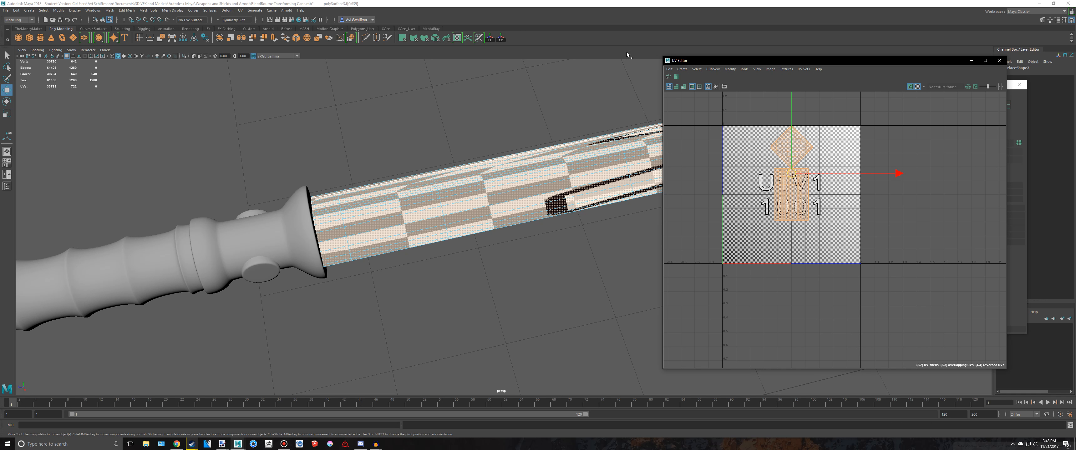
{"action": "left_click", "coordinate": [437, 38]}
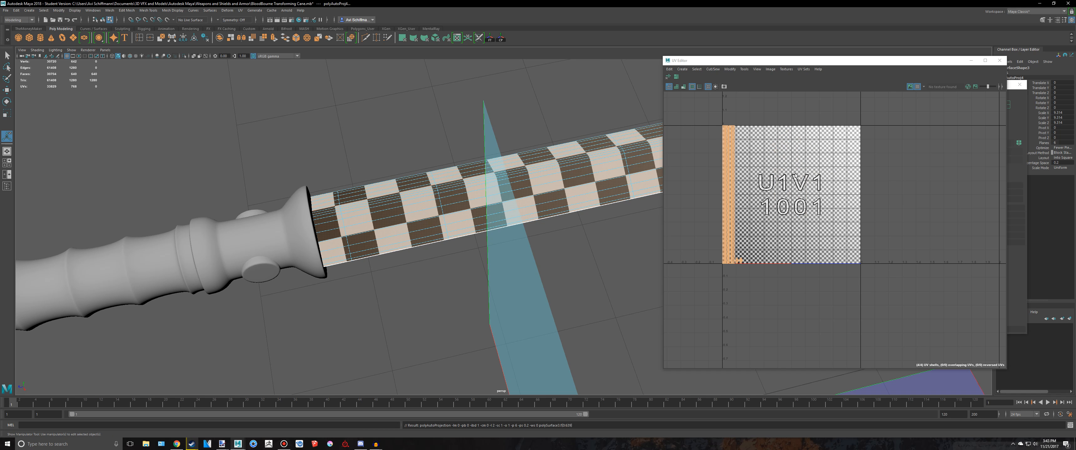
{"action": "left_click", "coordinate": [676, 77]}
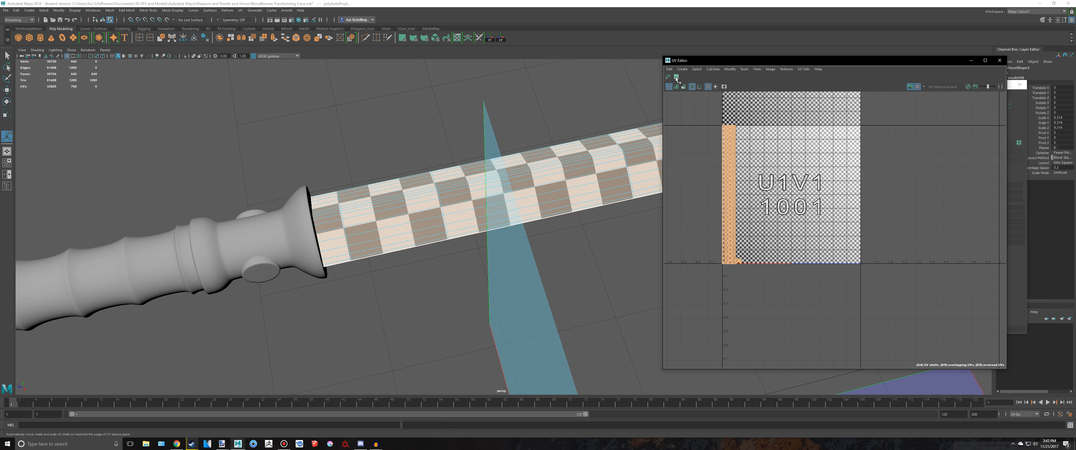
Examine the checker pattern along the shaft as far as the pointed tip.
{"action": "scroll", "coordinate": [829, 173], "scroll_direction": "up", "scroll_amount": 5}
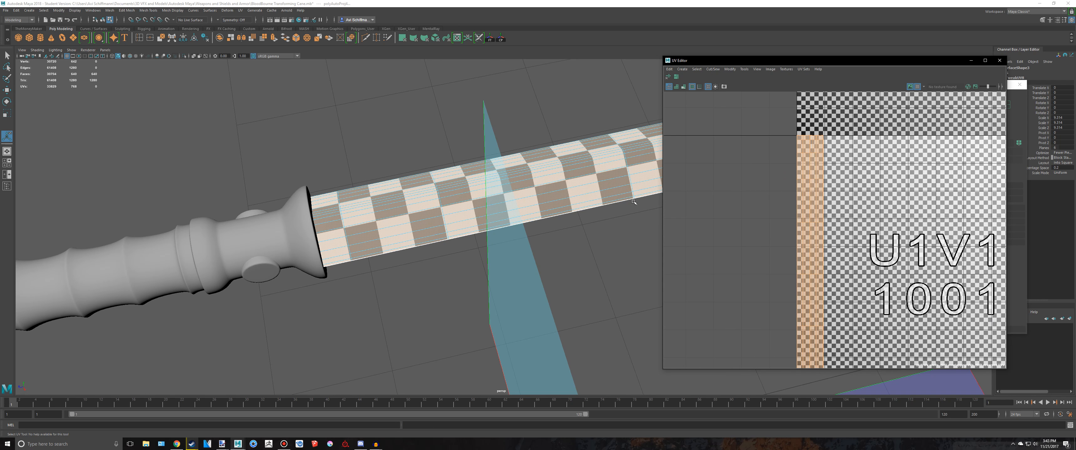
{"action": "left_click_drag", "start_coordinate": [635, 203], "coordinate": [606, 176], "text": "alt"}
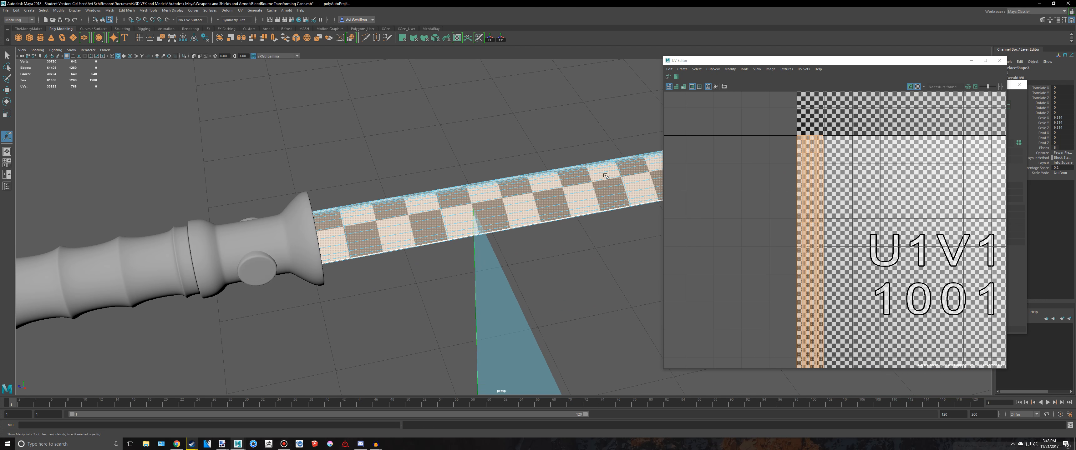
{"action": "scroll", "coordinate": [507, 130], "scroll_direction": "down", "scroll_amount": 6}
{"action": "middle_click_drag", "start_coordinate": [490, 145], "coordinate": [317, 138], "text": "alt"}
{"action": "middle_click_drag", "start_coordinate": [656, 100], "coordinate": [538, 144], "text": "alt"}
{"action": "left_click_drag", "start_coordinate": [538, 144], "coordinate": [504, 161], "text": "alt"}
{"action": "scroll", "coordinate": [504, 161], "scroll_direction": "up", "scroll_amount": 4}
{"action": "middle_click_drag", "start_coordinate": [504, 161], "coordinate": [575, 228], "text": "alt"}
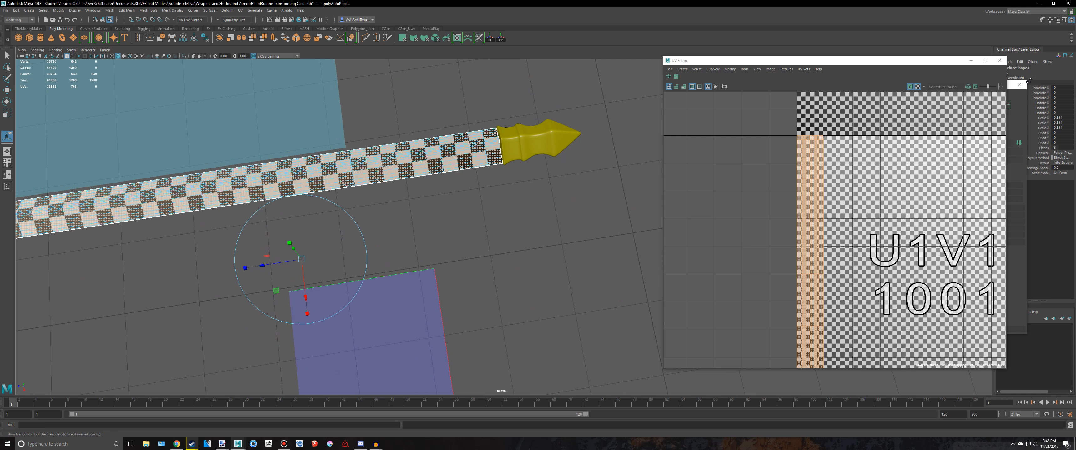
Close the UV editing windows and return the shaft to object mode.
{"action": "left_click", "coordinate": [1000, 61]}
{"action": "left_click", "coordinate": [1020, 84]}
{"action": "key", "text": "q"}
{"action": "right_click_drag", "start_coordinate": [491, 138], "coordinate": [518, 131]}
Select the pointed tip at the end of the shaft, delete its construction history and freeze its transformations.
{"action": "left_click", "coordinate": [534, 137]}
{"action": "key", "text": "f"}
{"action": "scroll", "coordinate": [535, 137], "scroll_direction": "down", "scroll_amount": 4}
{"action": "left_click_drag", "start_coordinate": [545, 127], "coordinate": [453, 164], "text": "alt"}
{"action": "left_click", "coordinate": [444, 151]}
{"action": "left_click", "coordinate": [429, 203]}
{"action": "key", "text": "w"}
{"action": "left_click_drag", "start_coordinate": [430, 203], "coordinate": [490, 169], "text": "alt"}
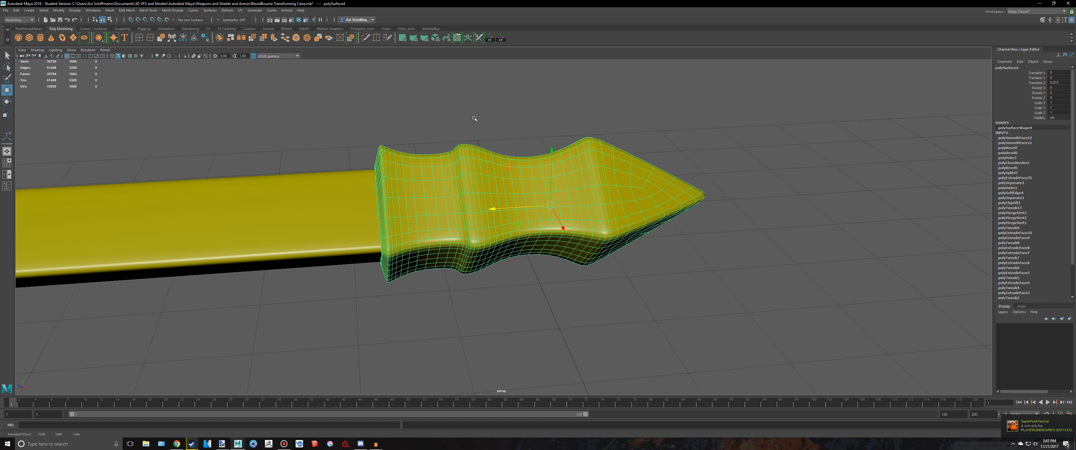
{"action": "key", "text": "alt+shift+d"}
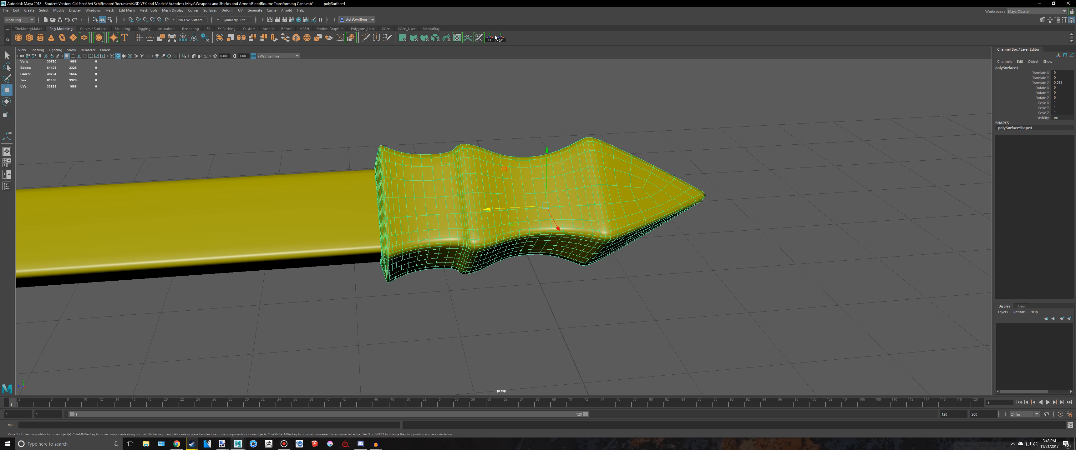
{"action": "left_click", "coordinate": [491, 38]}
{"action": "left_click_drag", "start_coordinate": [506, 61], "coordinate": [525, 86], "text": "alt"}
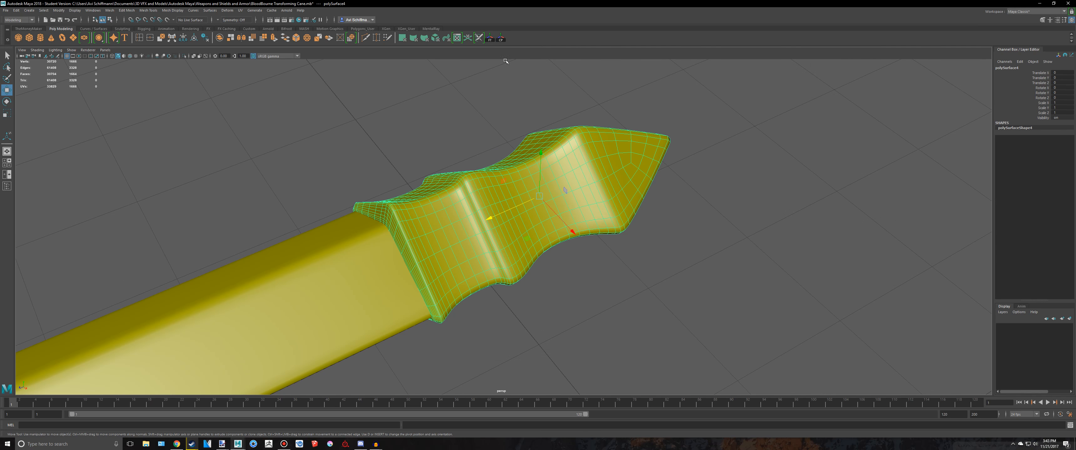
Apply an automatic UV projection to the whole pointed tip, then unfold and lay out its shells in the UV Editor.
{"action": "left_click", "coordinate": [467, 39]}
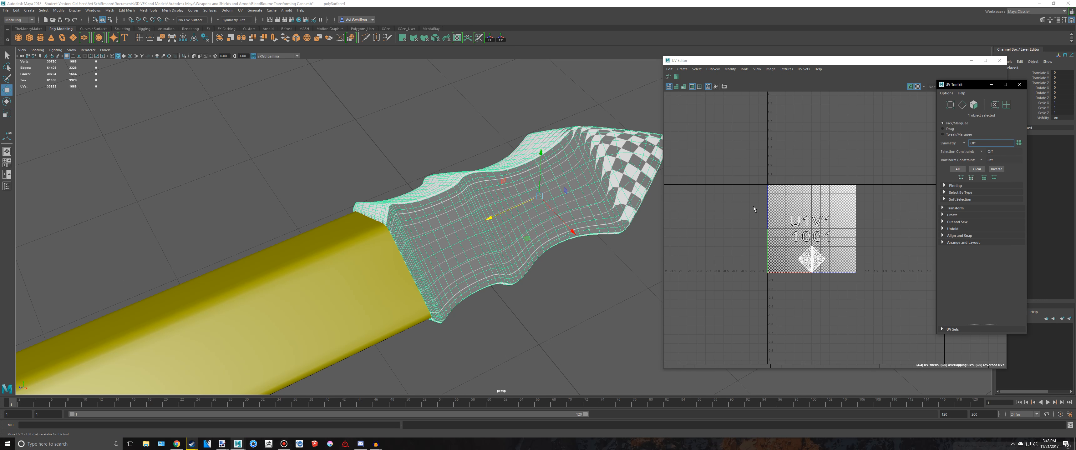
{"action": "right_click_drag", "start_coordinate": [808, 256], "coordinate": [777, 242]}
{"action": "left_click_drag", "start_coordinate": [755, 197], "coordinate": [885, 340]}
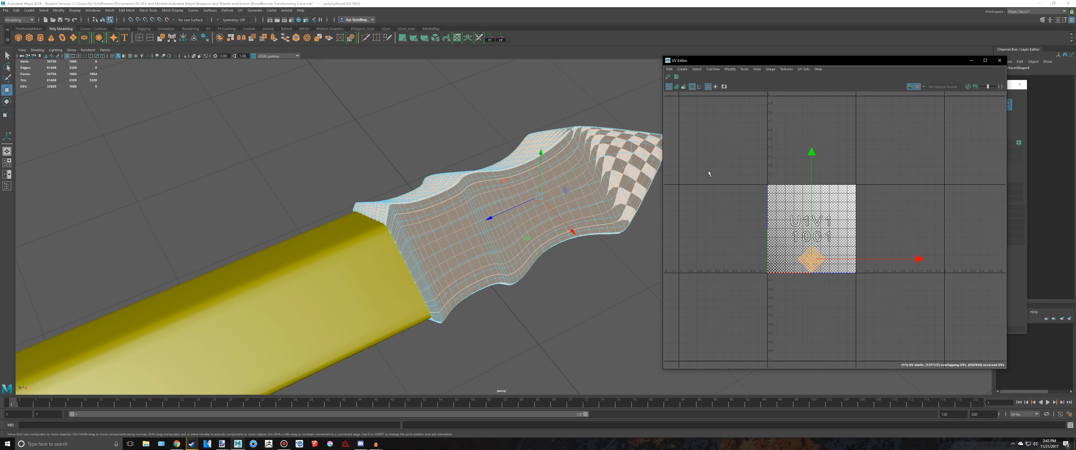
{"action": "left_click_drag", "start_coordinate": [603, 135], "coordinate": [614, 134], "text": "alt"}
{"action": "left_click", "coordinate": [669, 77]}
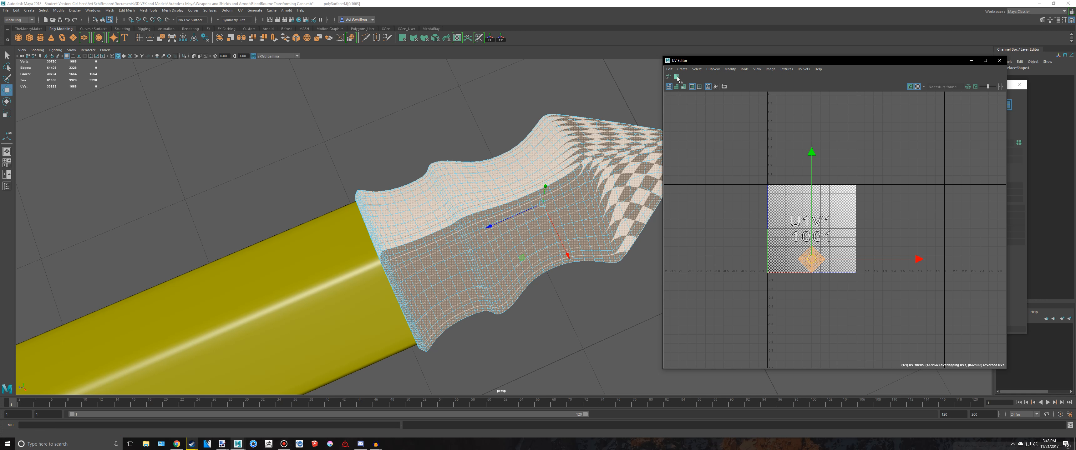
{"action": "left_click", "coordinate": [433, 39]}
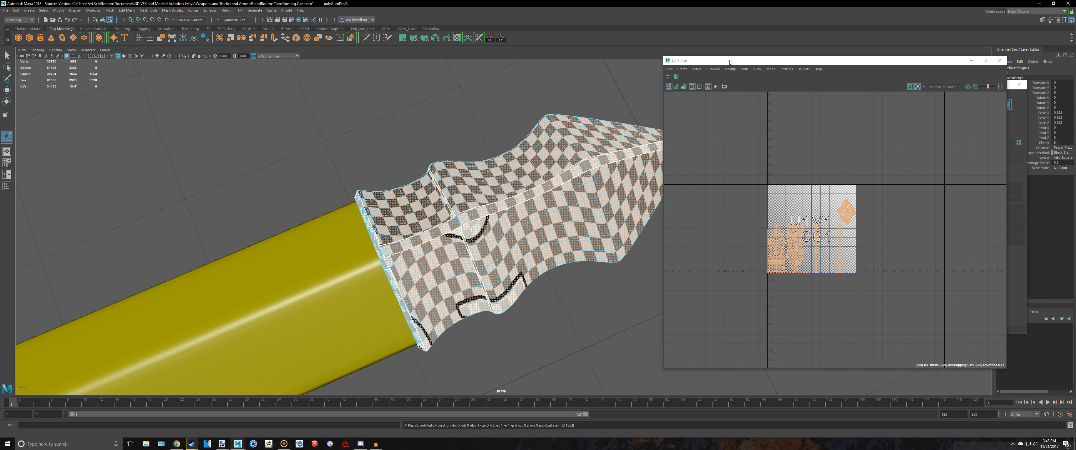
{"action": "left_click", "coordinate": [668, 78]}
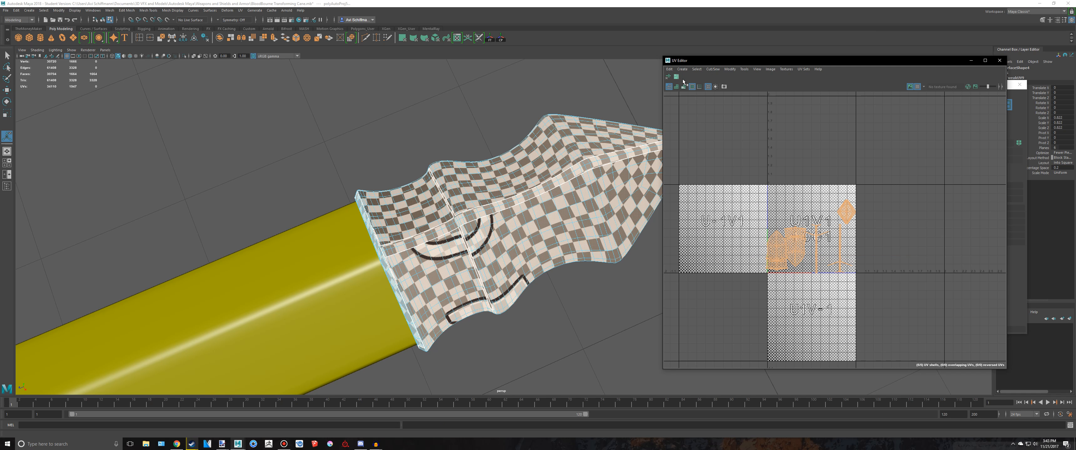
{"action": "scroll", "coordinate": [493, 180], "scroll_direction": "up", "scroll_amount": 3}
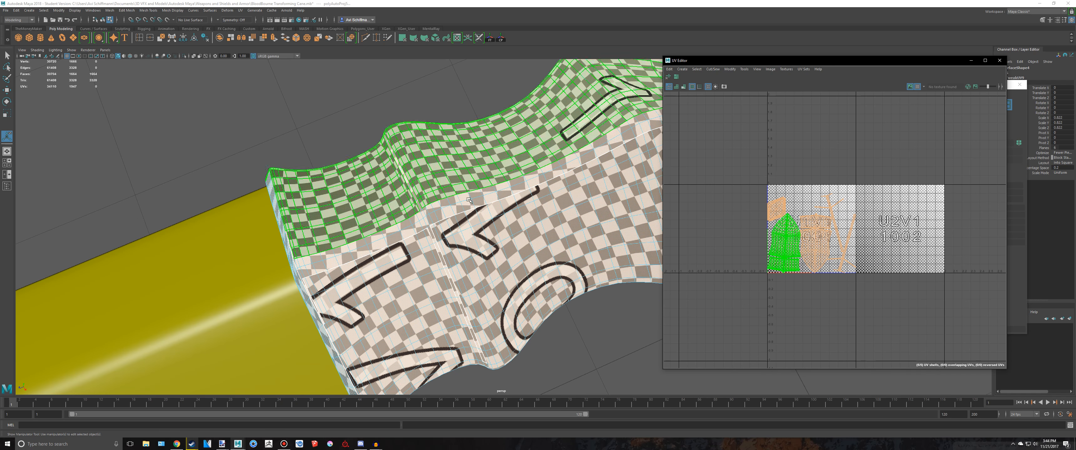
Select the lengthwise corner edges of the pointed tip and move and sew their UV seams together.
{"action": "right_click_drag", "start_coordinate": [472, 205], "coordinate": [464, 175]}
{"action": "double_click", "coordinate": [462, 189]}
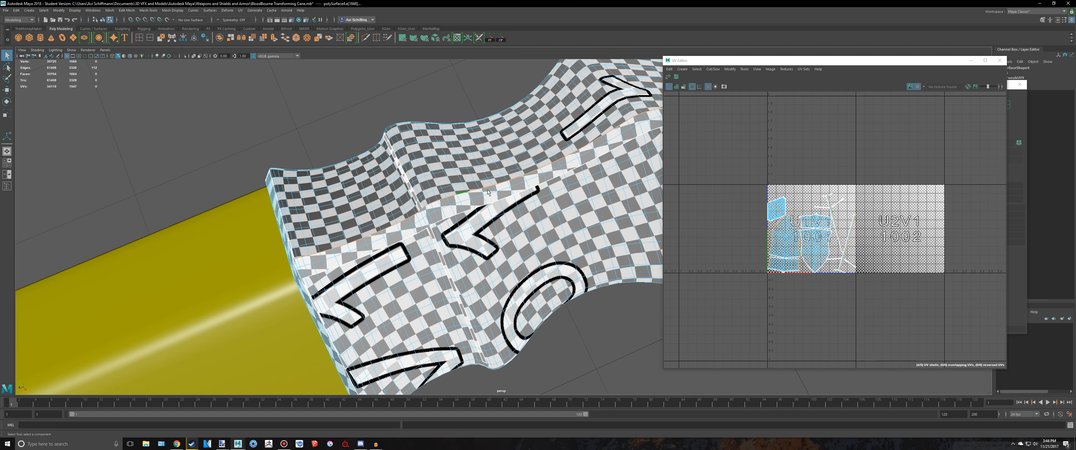
{"action": "left_click_drag", "start_coordinate": [487, 189], "coordinate": [554, 174], "text": "alt"}
{"action": "scroll", "coordinate": [549, 175], "scroll_direction": "up", "scroll_amount": 3}
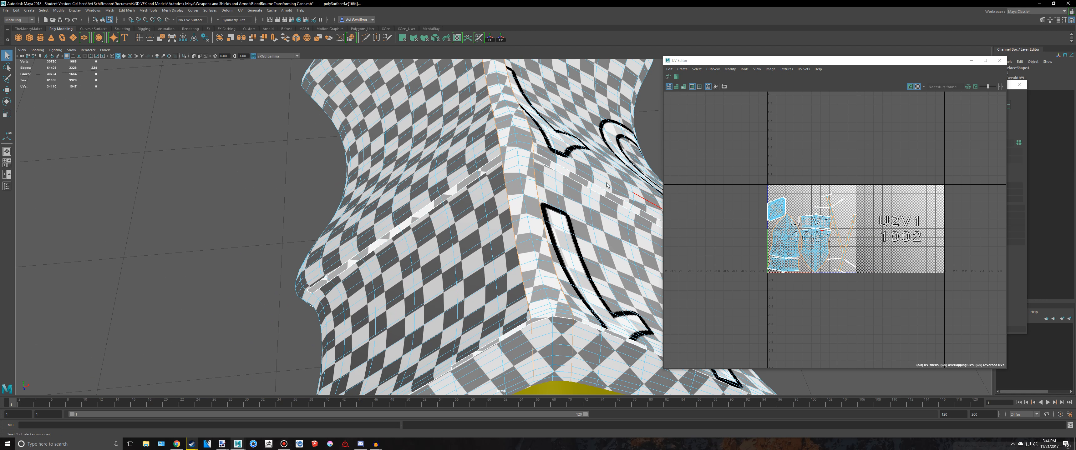
{"action": "right_click_drag", "start_coordinate": [811, 229], "coordinate": [777, 217], "text": "shift"}
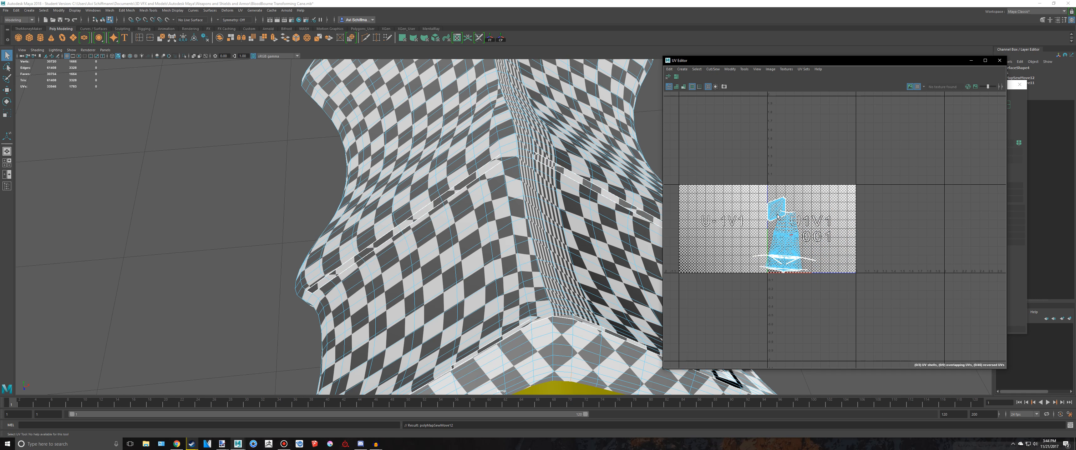
Select the edge loops of the groove across the tip and move and sew their UV seams.
{"action": "double_click", "coordinate": [494, 167]}
{"action": "left_click_drag", "start_coordinate": [494, 167], "coordinate": [472, 137], "text": "alt"}
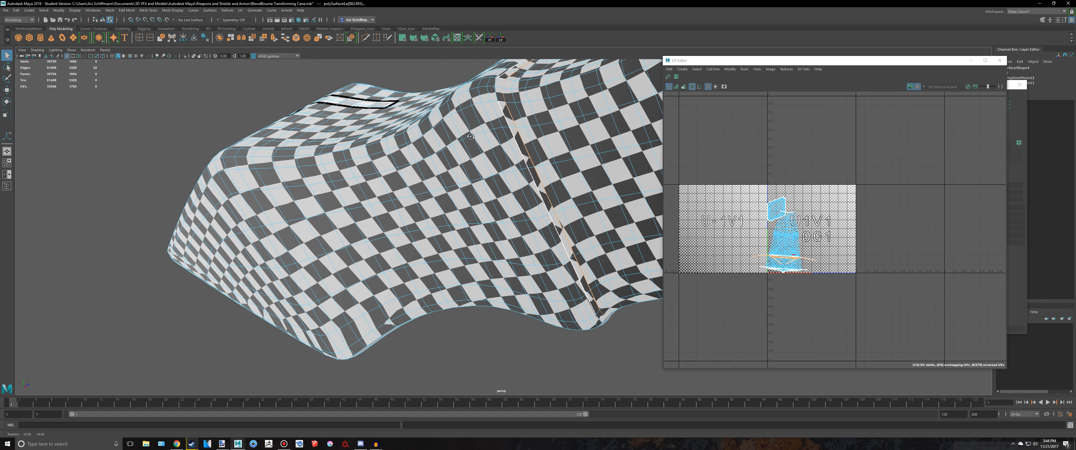
{"action": "right_click_drag", "start_coordinate": [772, 229], "coordinate": [758, 205], "text": "shift"}
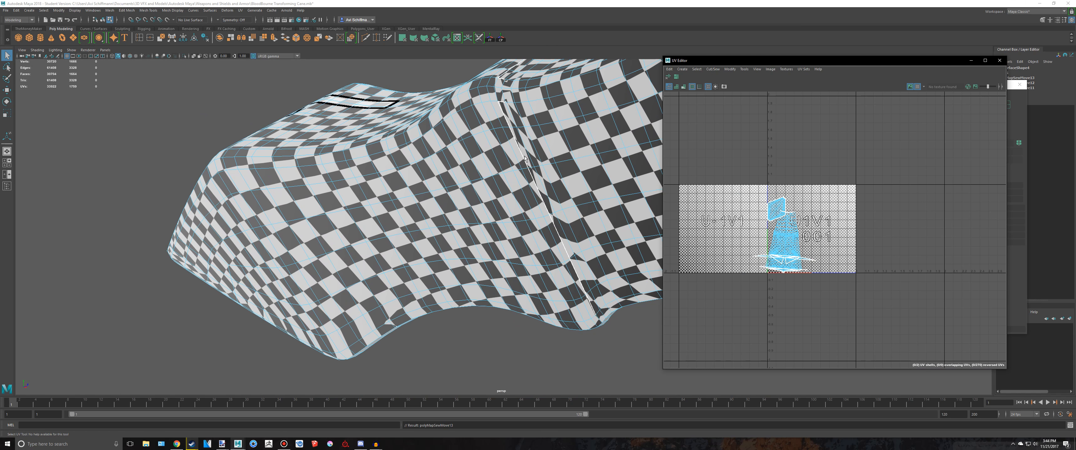
{"action": "right_click_drag", "start_coordinate": [761, 241], "coordinate": [749, 219], "text": "shift"}
Move and sew the UV seams along the tip's base rim, where it meets the shaft.
{"action": "left_click_drag", "start_coordinate": [531, 155], "coordinate": [373, 202], "text": "alt"}
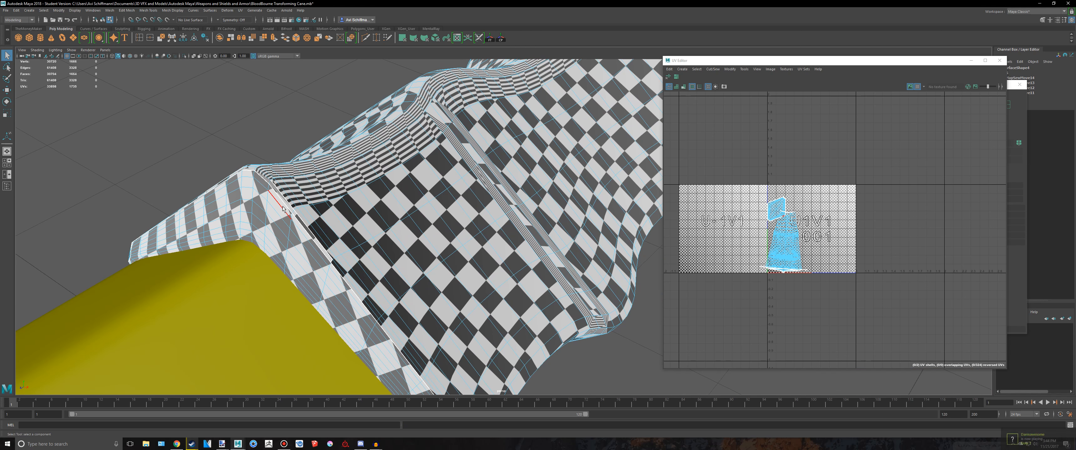
{"action": "right_click_drag", "start_coordinate": [793, 247], "coordinate": [786, 226], "text": "shift"}
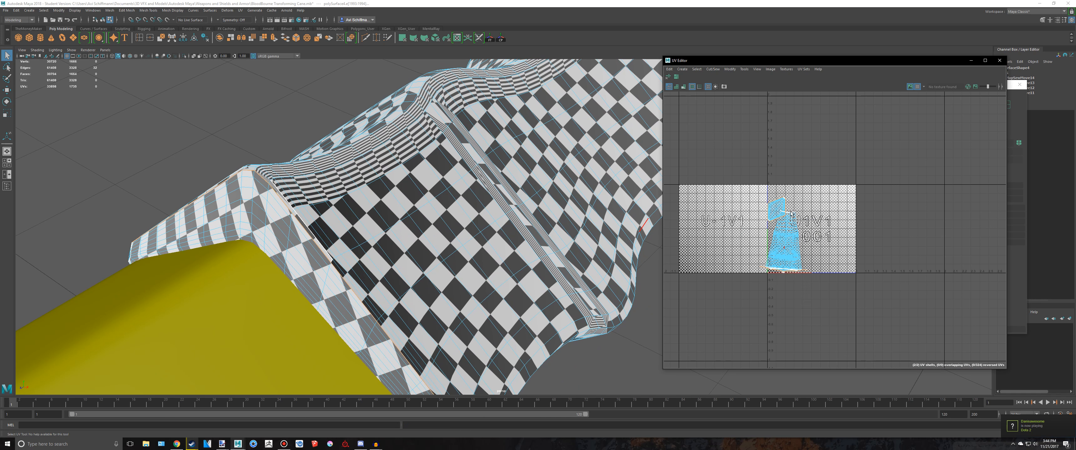
{"action": "left_click", "coordinate": [309, 233]}
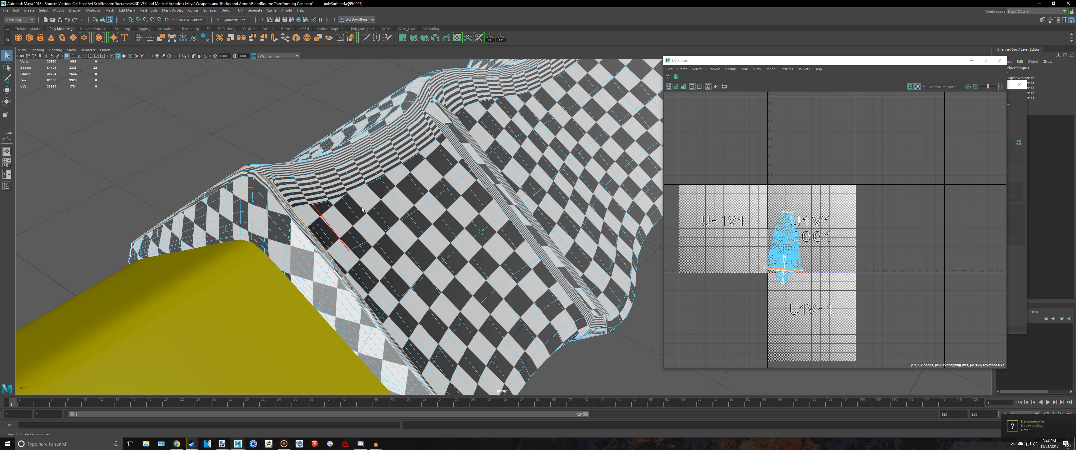
{"action": "left_click_drag", "start_coordinate": [363, 210], "coordinate": [585, 209], "text": "alt"}
{"action": "right_click_drag", "start_coordinate": [754, 238], "coordinate": [752, 221], "text": "shift"}
Select all UVs of the sewn tip, unfold them and lay out the shells.
{"action": "mouse_move", "coordinate": [543, 200]}
{"action": "left_mouse_down", "text": "alt"}
{"action": "mouse_move", "coordinate": [461, 147]}
{"action": "mouse_move", "coordinate": [374, 134]}
{"action": "mouse_move", "coordinate": [500, 168]}
{"action": "mouse_move", "coordinate": [551, 196]}
{"action": "left_mouse_up", "text": "alt"}
{"action": "right_click_drag", "start_coordinate": [787, 232], "coordinate": [768, 220]}
{"action": "left_click", "coordinate": [783, 239]}
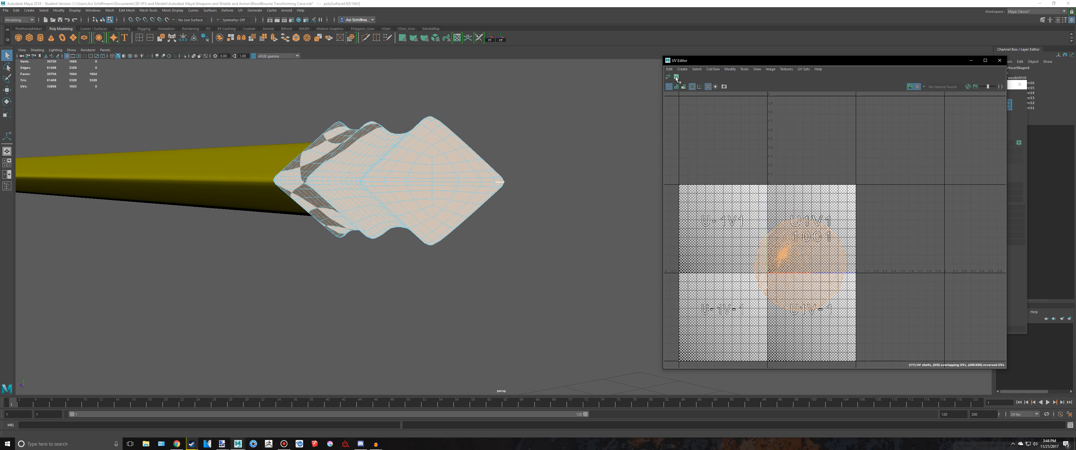
{"action": "left_click", "coordinate": [676, 78]}
{"action": "left_click_drag", "start_coordinate": [560, 110], "coordinate": [575, 152], "text": "alt"}
Undo the tip's unfolding and seam sewing, back to the state before the first lengthwise corner seam was sewn.
{"action": "key", "text": "ctrl+z"}
{"action": "key", "text": "ctrl+z"}
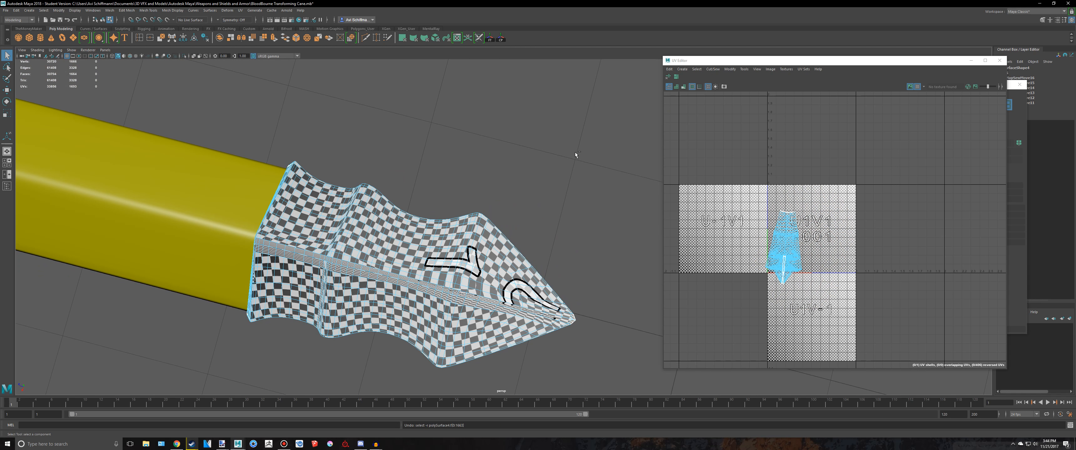
{"action": "left_click_drag", "start_coordinate": [495, 163], "coordinate": [524, 132], "text": "alt"}
{"action": "key", "text": "ctrl+z"}
{"action": "key", "text": "ctrl+z"}
{"action": "key", "text": "ctrl+z"}
{"action": "key", "text": "ctrl+z"}
{"action": "key", "text": "ctrl+z"}
{"action": "key", "text": "ctrl+z"}
{"action": "key", "text": "ctrl+z"}
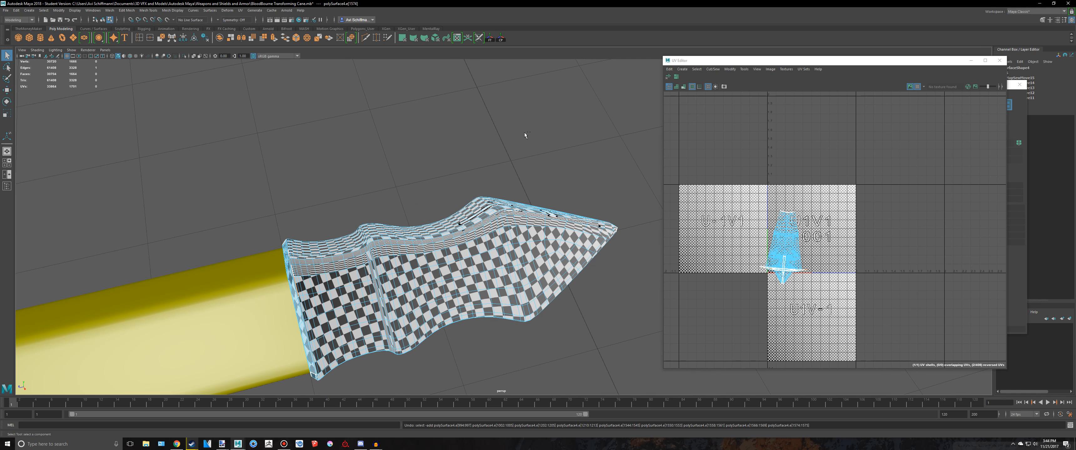
{"action": "key", "text": "ctrl+z"}
{"action": "key", "text": "ctrl+z"}
{"action": "key", "text": "ctrl+z"}
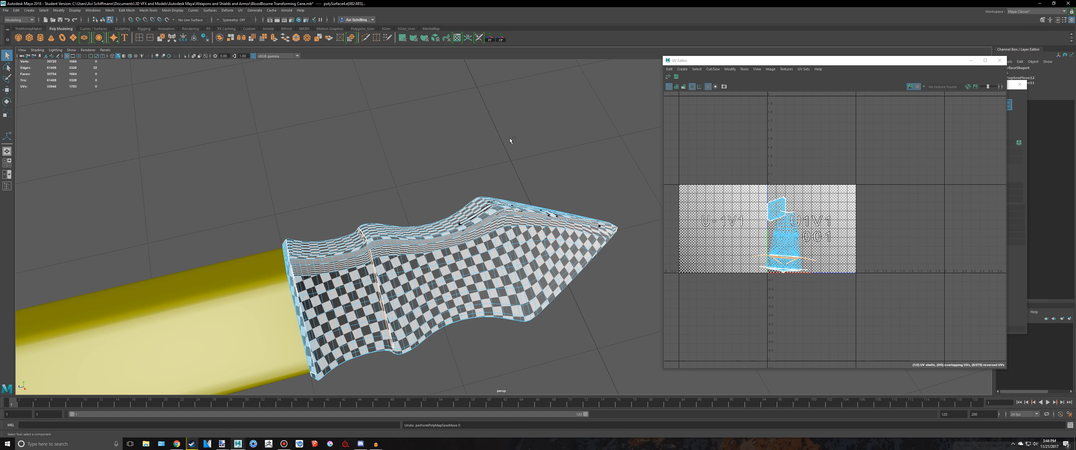
{"action": "key", "text": "ctrl+z"}
{"action": "left_click_drag", "start_coordinate": [497, 143], "coordinate": [562, 159], "text": "alt"}
{"action": "key", "text": "ctrl+z"}
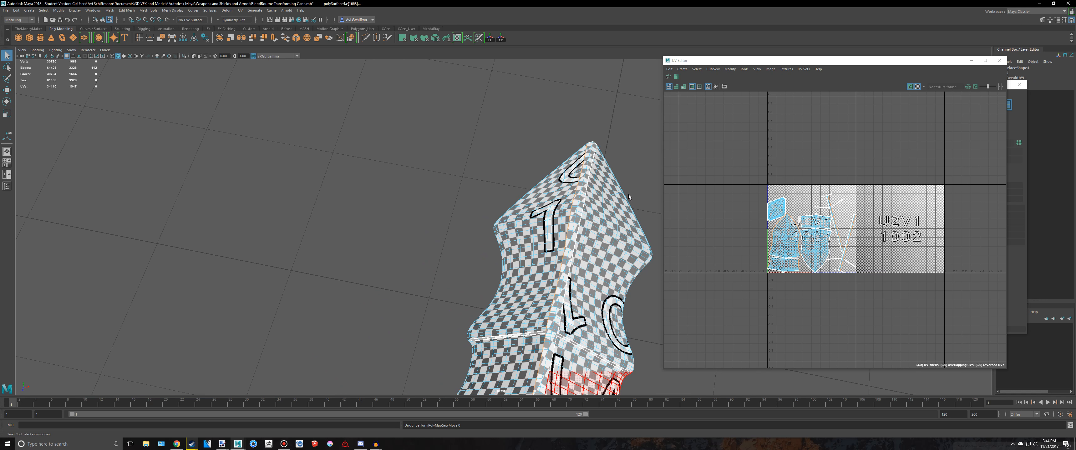
Redo the sewing of the tip's first lengthwise corner seam and undo the sewing of the second one.
{"action": "right_click_drag", "start_coordinate": [818, 202], "coordinate": [817, 203], "text": "shift"}
{"action": "key", "text": "shift+z"}
{"action": "scroll", "coordinate": [594, 208], "scroll_direction": "up", "scroll_amount": 4}
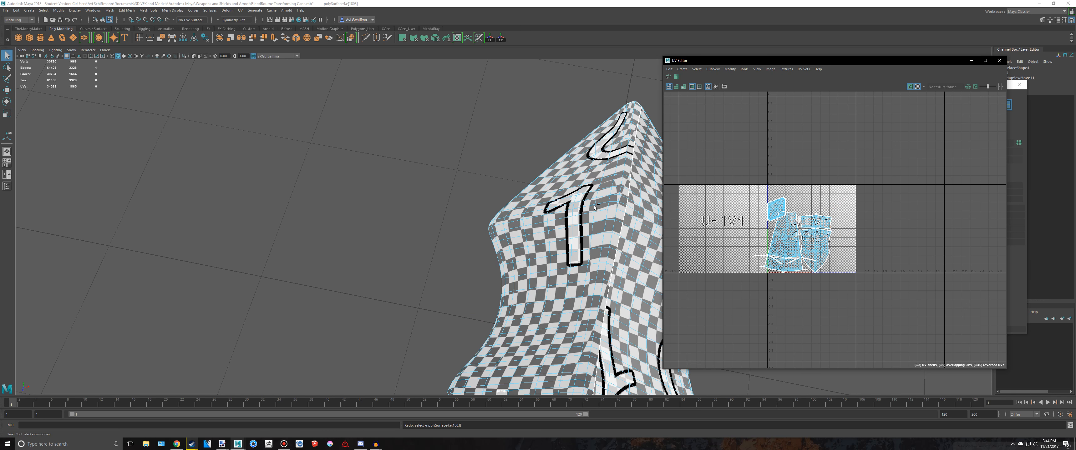
{"action": "key", "text": "shift+z"}
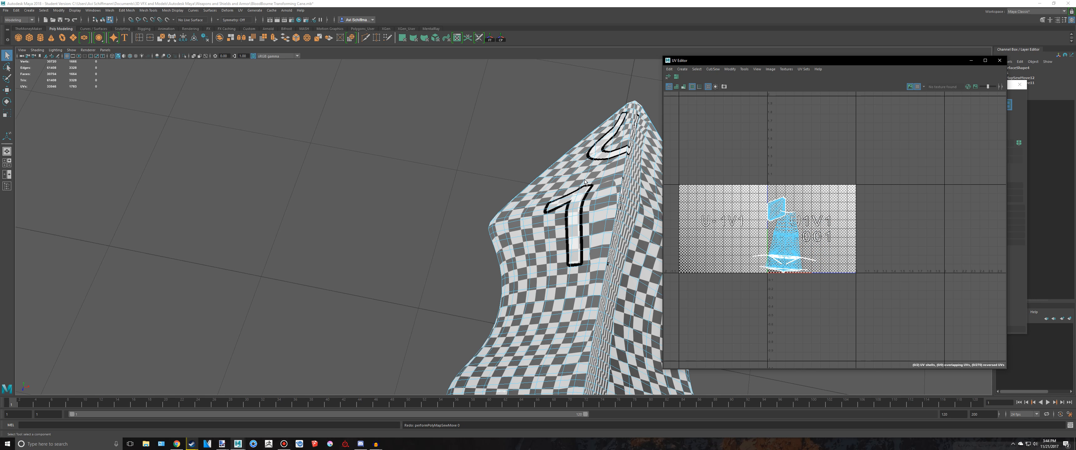
{"action": "key", "text": "z"}
Examine the checker pattern and UV shells along the tip's sides and around its base.
{"action": "left_click_drag", "start_coordinate": [565, 157], "coordinate": [488, 87], "text": "alt"}
{"action": "middle_click_drag", "start_coordinate": [488, 87], "coordinate": [477, 147], "text": "alt"}
{"action": "right_click_drag", "start_coordinate": [478, 147], "coordinate": [533, 136], "text": "alt"}
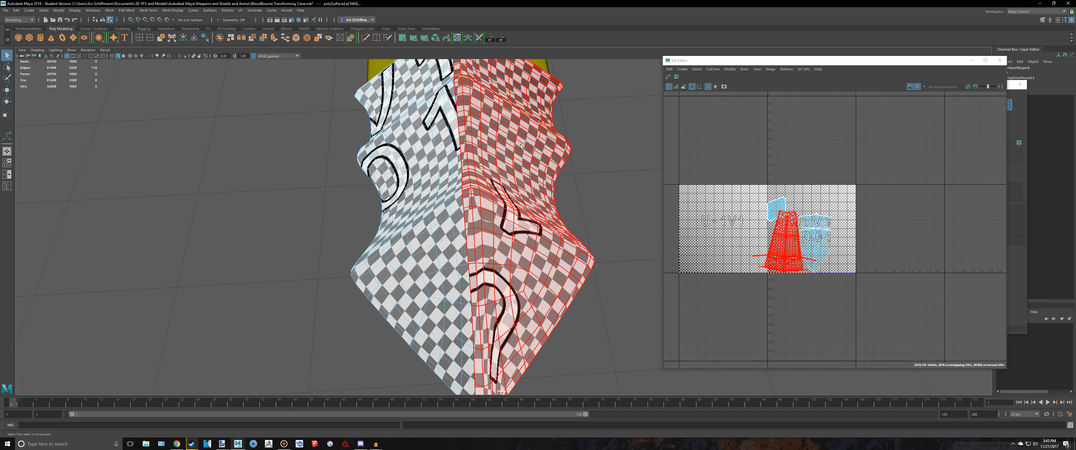
{"action": "left_click_drag", "start_coordinate": [533, 136], "coordinate": [560, 142], "text": "alt"}
{"action": "mouse_move", "coordinate": [447, 135]}
{"action": "left_mouse_down", "text": "alt"}
{"action": "mouse_move", "coordinate": [549, 134]}
{"action": "mouse_move", "coordinate": [527, 236]}
{"action": "mouse_move", "coordinate": [437, 138]}
{"action": "left_mouse_up", "text": "alt"}
{"action": "left_click", "coordinate": [491, 153]}
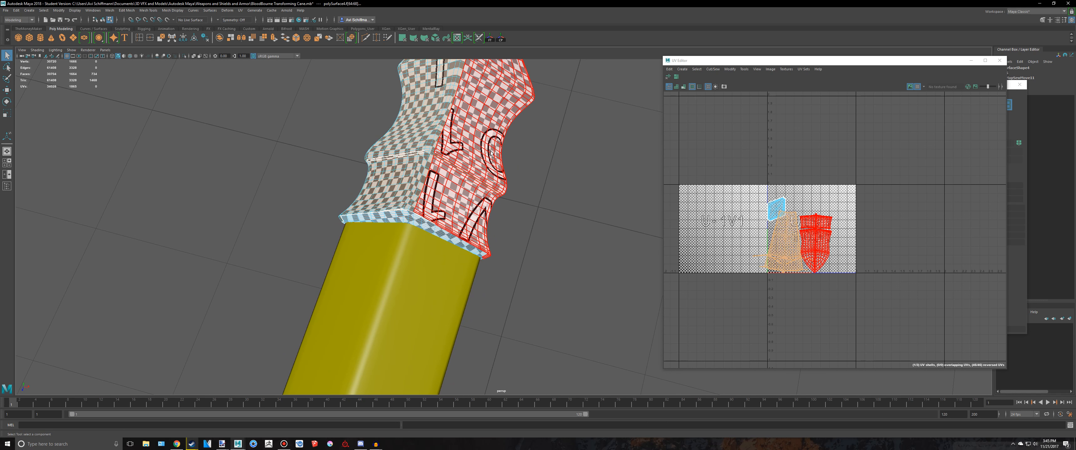
{"action": "left_click", "coordinate": [484, 155]}
{"action": "left_click_drag", "start_coordinate": [475, 157], "coordinate": [458, 201], "text": "alt"}
Cut the UVs at the short edge where the groove crosses the tip's sewn lengthwise corner.
{"action": "right_click_drag", "start_coordinate": [450, 208], "coordinate": [443, 185]}
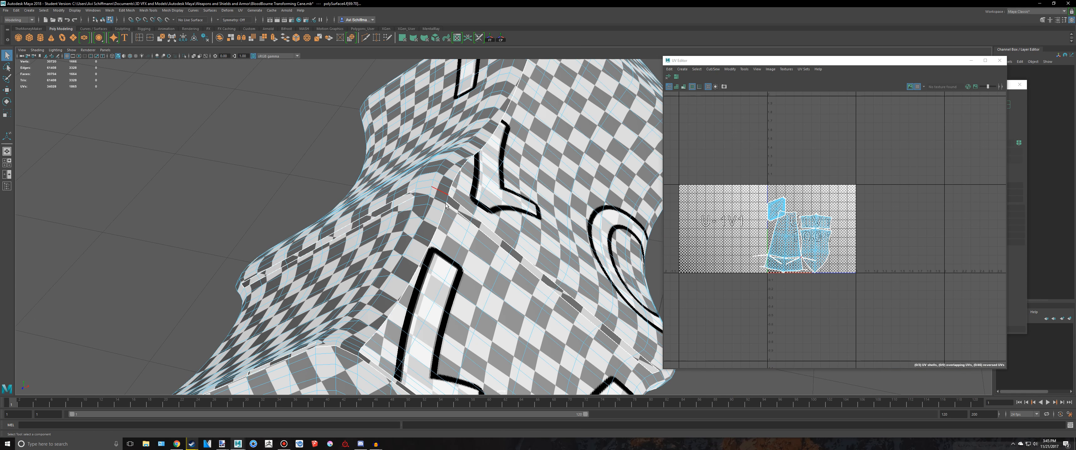
{"action": "left_click", "coordinate": [447, 201]}
{"action": "scroll", "coordinate": [804, 171], "scroll_direction": "up", "scroll_amount": 8}
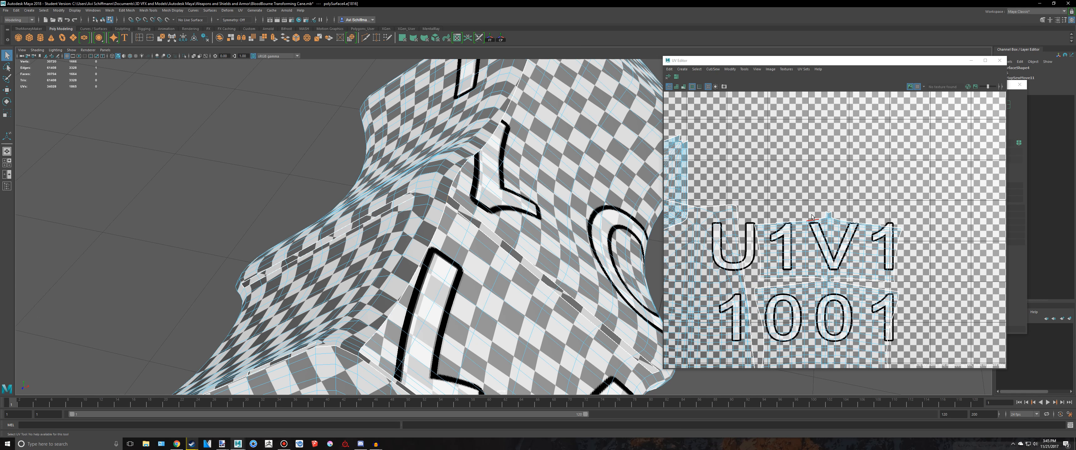
{"action": "right_click", "coordinate": [804, 170]}
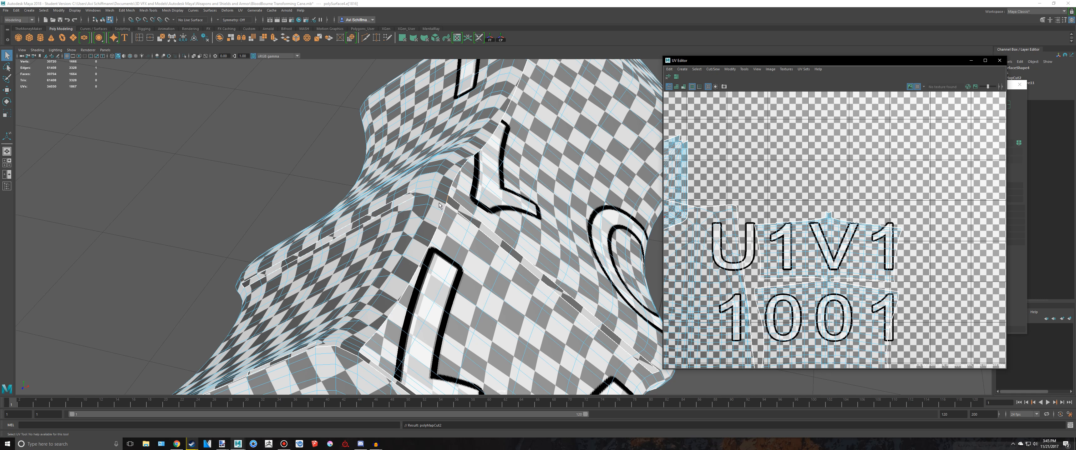
Try to move and sew a short UV edge at the groove's corner, and undo it.
{"action": "right_click_drag", "start_coordinate": [460, 209], "coordinate": [475, 209]}
{"action": "left_click", "coordinate": [467, 217]}
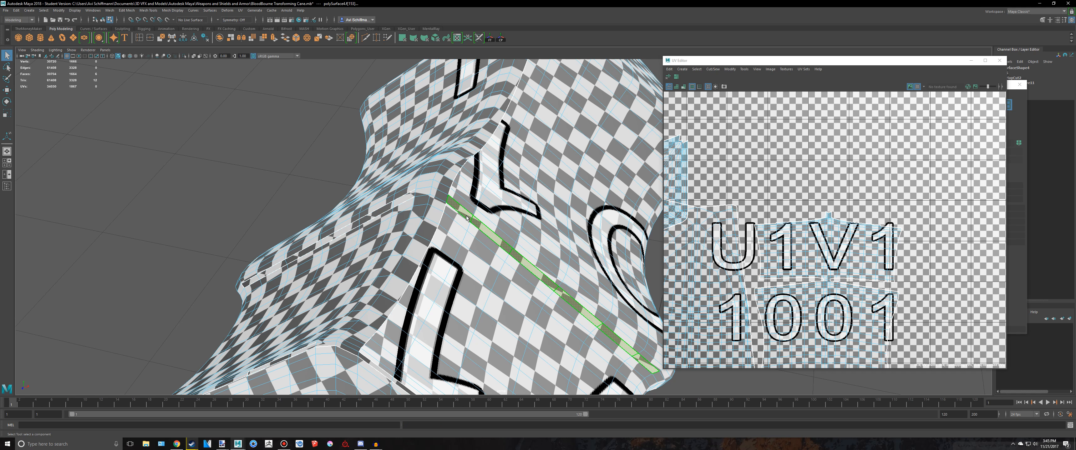
{"action": "scroll", "coordinate": [467, 218], "scroll_direction": "down", "scroll_amount": 3}
{"action": "scroll", "coordinate": [467, 218], "scroll_direction": "up", "scroll_amount": 7}
{"action": "right_click_drag", "start_coordinate": [420, 191], "coordinate": [419, 183]}
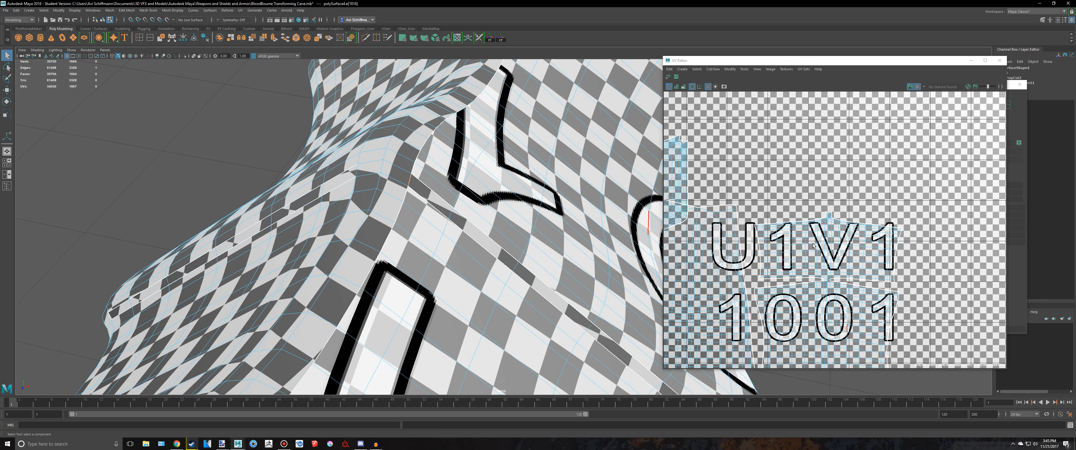
{"action": "right_click_drag", "start_coordinate": [813, 246], "coordinate": [813, 196], "text": "shift"}
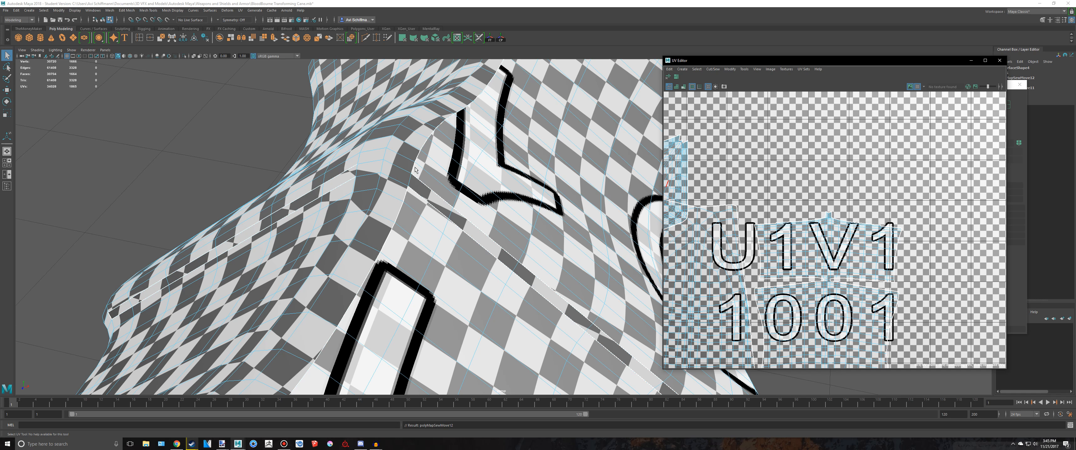
{"action": "right_click_drag", "start_coordinate": [418, 174], "coordinate": [419, 175]}
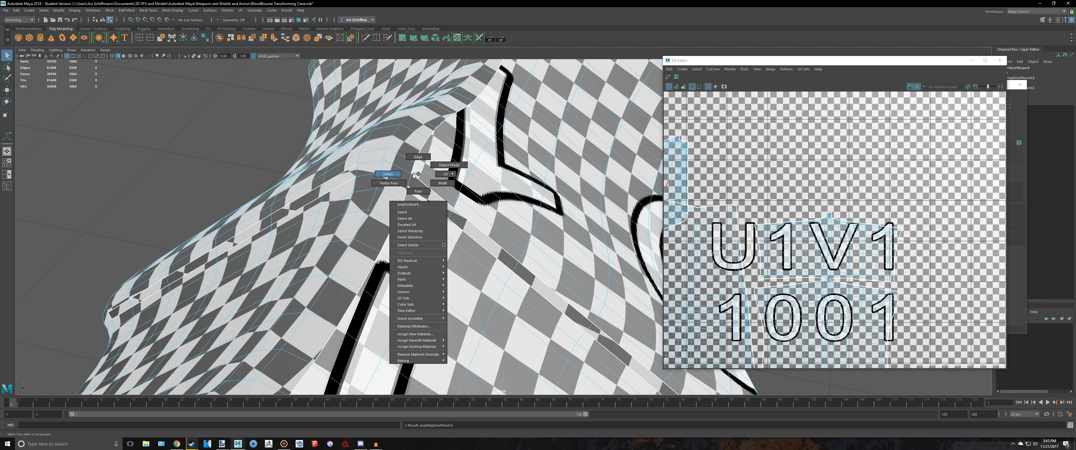
{"action": "right_click_drag", "start_coordinate": [418, 174], "coordinate": [418, 175]}
{"action": "key", "text": "ctrl+z"}
Move and sew the short UV edge at the outer end of the groove strip.
{"action": "left_click_drag", "start_coordinate": [466, 183], "coordinate": [359, 229], "text": "alt"}
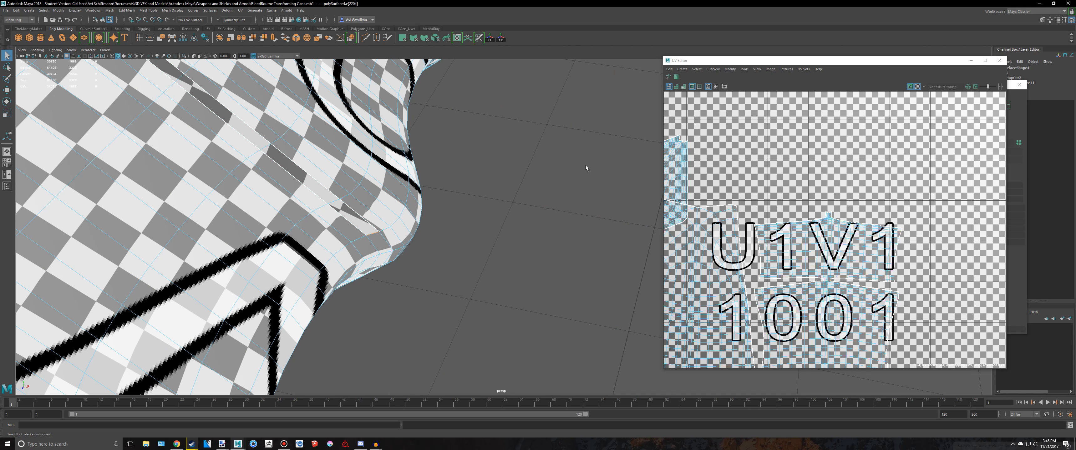
{"action": "right_click_drag", "start_coordinate": [829, 242], "coordinate": [828, 221], "text": "shift"}
{"action": "scroll", "coordinate": [352, 155], "scroll_direction": "down", "scroll_amount": 5}
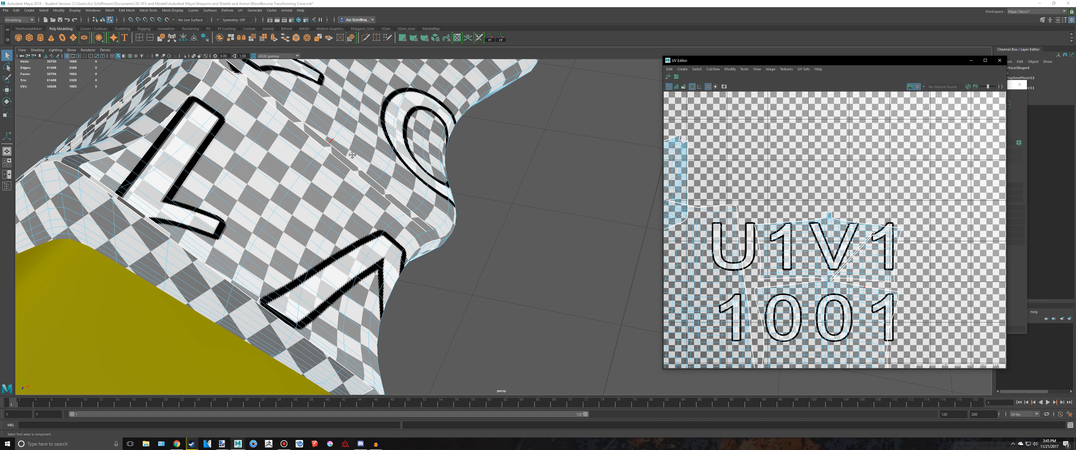
Move and sew the long UV edges along both sides of the tip's lengthwise groove.
{"action": "left_click_drag", "start_coordinate": [352, 155], "coordinate": [402, 140], "text": "alt"}
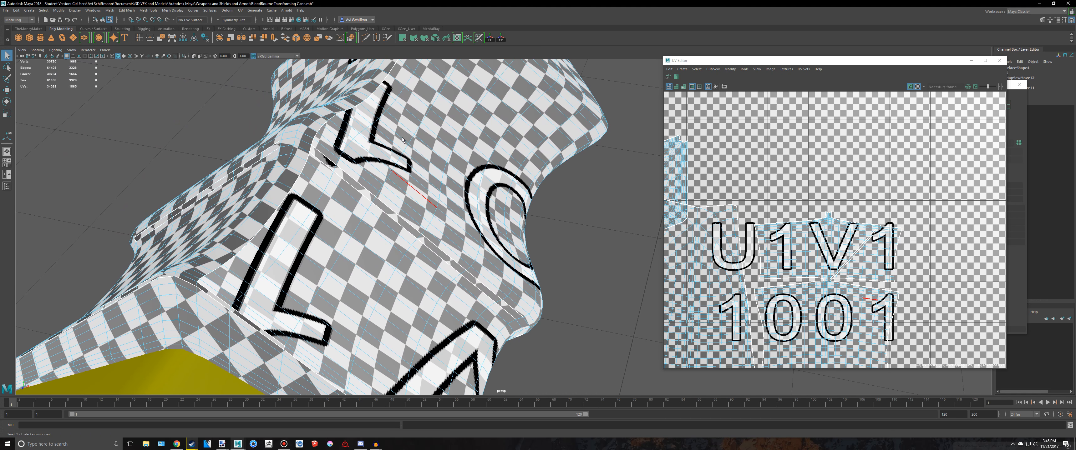
{"action": "double_click", "coordinate": [381, 210]}
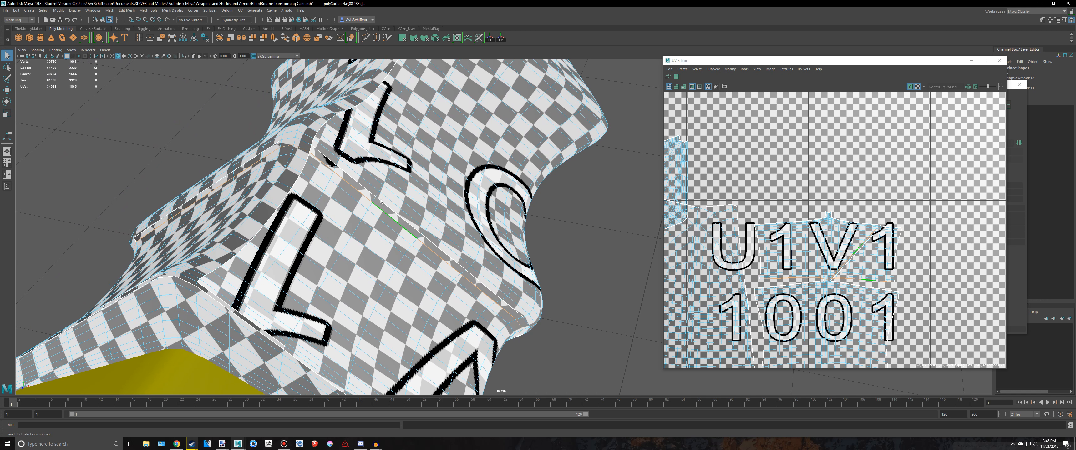
{"action": "left_click", "coordinate": [321, 162]}
{"action": "right_click_drag", "start_coordinate": [720, 268], "coordinate": [754, 241], "text": "shift"}
{"action": "double_click", "coordinate": [439, 247]}
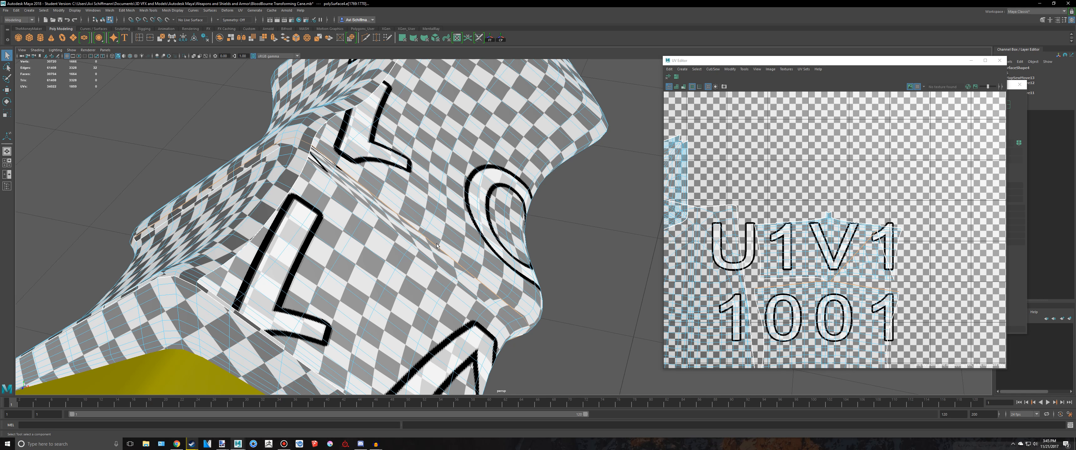
{"action": "left_click", "coordinate": [323, 158]}
{"action": "right_click_drag", "start_coordinate": [820, 256], "coordinate": [798, 242], "text": "shift"}
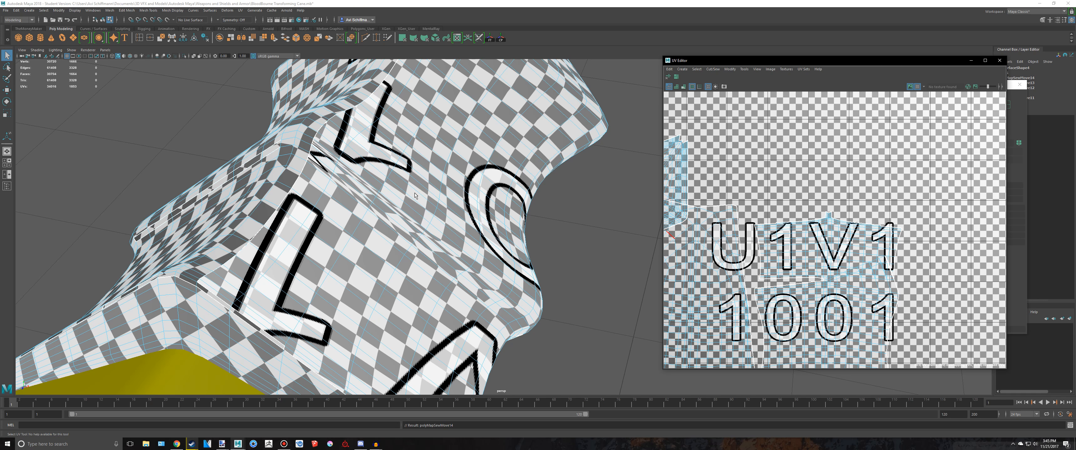
Unfold all of the tip's UV shells and lay them out in the UV space.
{"action": "scroll", "coordinate": [407, 178], "scroll_direction": "down", "scroll_amount": 5}
{"action": "right_click_drag", "start_coordinate": [446, 182], "coordinate": [470, 194]}
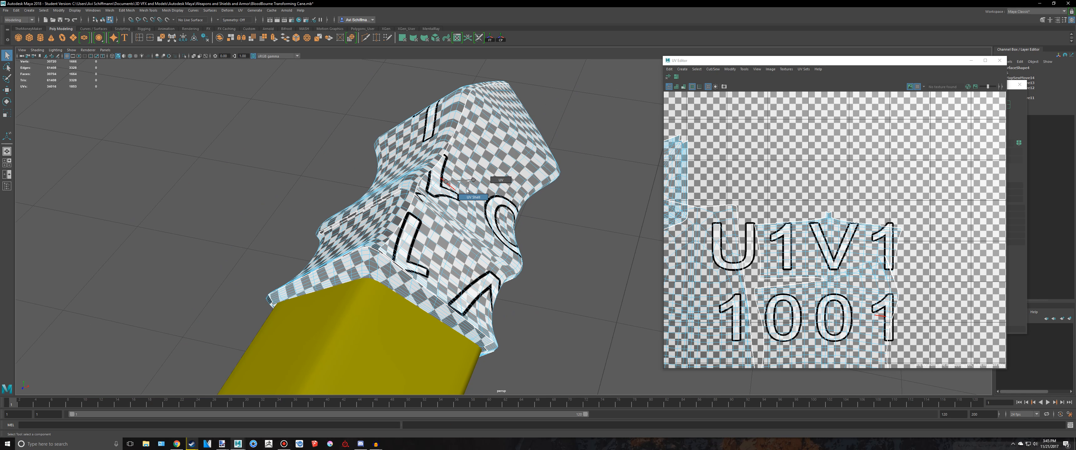
{"action": "scroll", "coordinate": [781, 227], "scroll_direction": "down", "scroll_amount": 8}
{"action": "left_click_drag", "start_coordinate": [867, 327], "coordinate": [681, 133]}
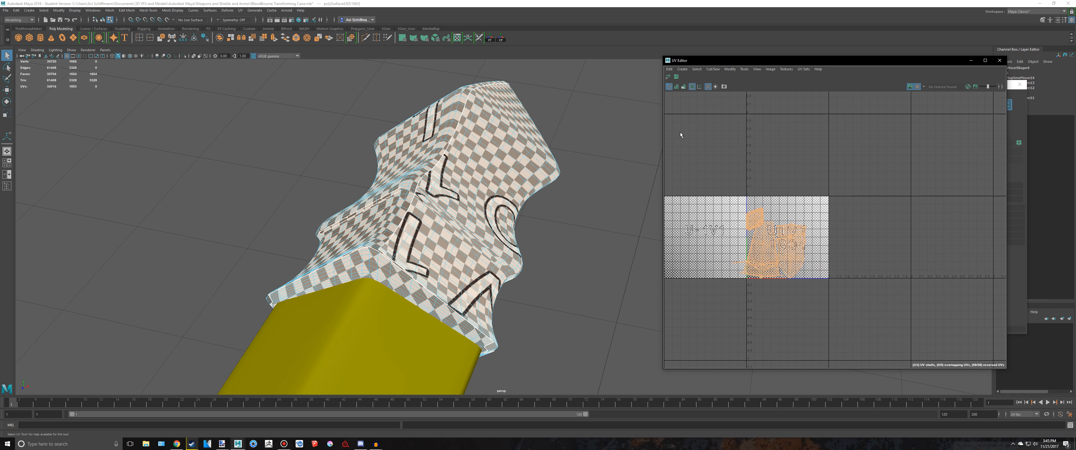
{"action": "left_click", "coordinate": [675, 77]}
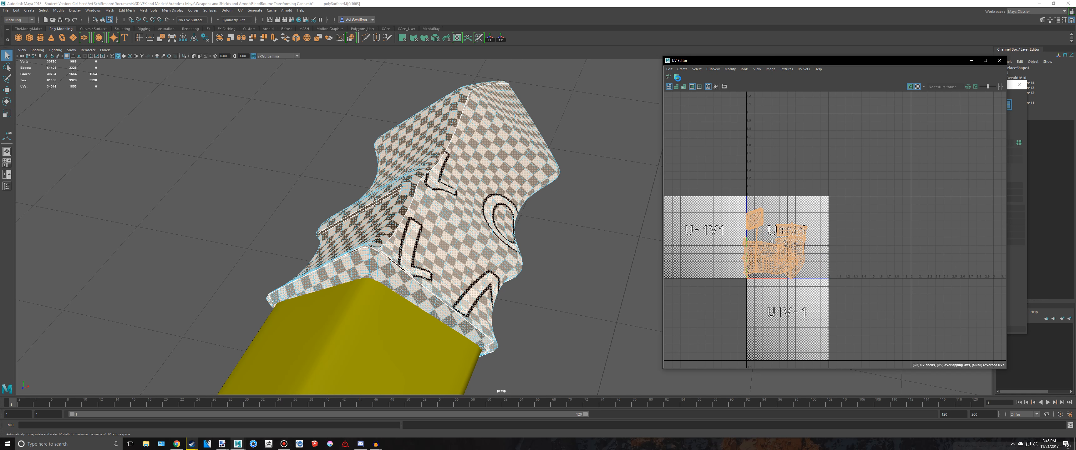
{"action": "left_click", "coordinate": [677, 77]}
Move and sew the remaining UV seams of the narrow groove strip on the tip's opposite side.
{"action": "left_click_drag", "start_coordinate": [623, 121], "coordinate": [320, 134], "text": "alt"}
{"action": "middle_click_drag", "start_coordinate": [321, 135], "coordinate": [393, 147], "text": "alt"}
{"action": "mouse_move", "coordinate": [594, 129]}
{"action": "left_mouse_down", "text": "alt"}
{"action": "mouse_move", "coordinate": [472, 136]}
{"action": "mouse_move", "coordinate": [591, 138]}
{"action": "left_mouse_up", "text": "alt"}
{"action": "scroll", "coordinate": [492, 177], "scroll_direction": "up", "scroll_amount": 5}
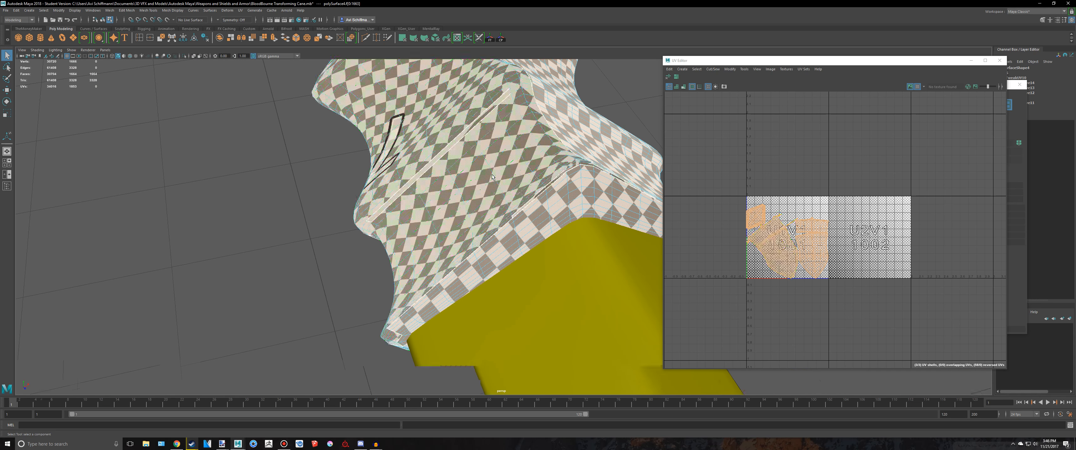
{"action": "scroll", "coordinate": [492, 177], "scroll_direction": "up", "scroll_amount": 5}
{"action": "middle_click_drag", "start_coordinate": [422, 146], "coordinate": [459, 174], "text": "alt"}
{"action": "scroll", "coordinate": [482, 187], "scroll_direction": "down", "scroll_amount": 3}
{"action": "right_click_drag", "start_coordinate": [484, 186], "coordinate": [563, 103]}
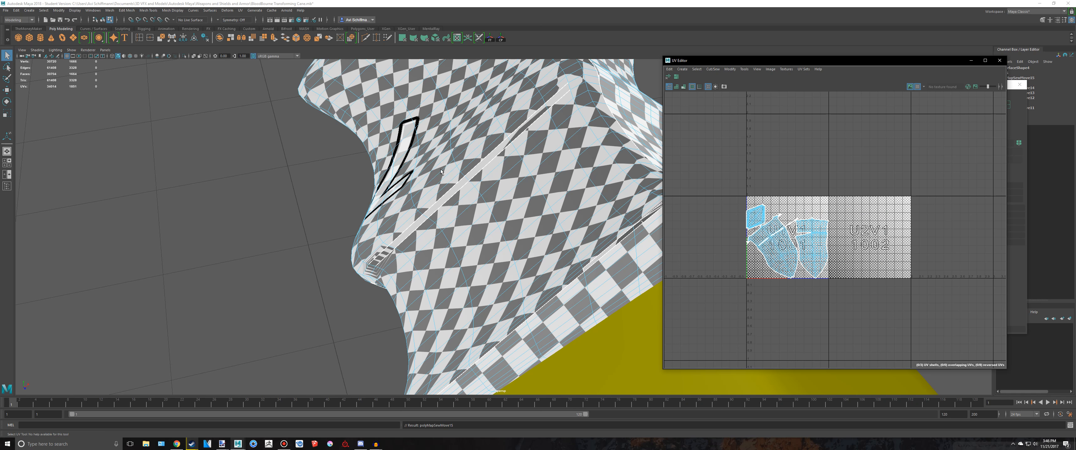
{"action": "left_click", "coordinate": [559, 94]}
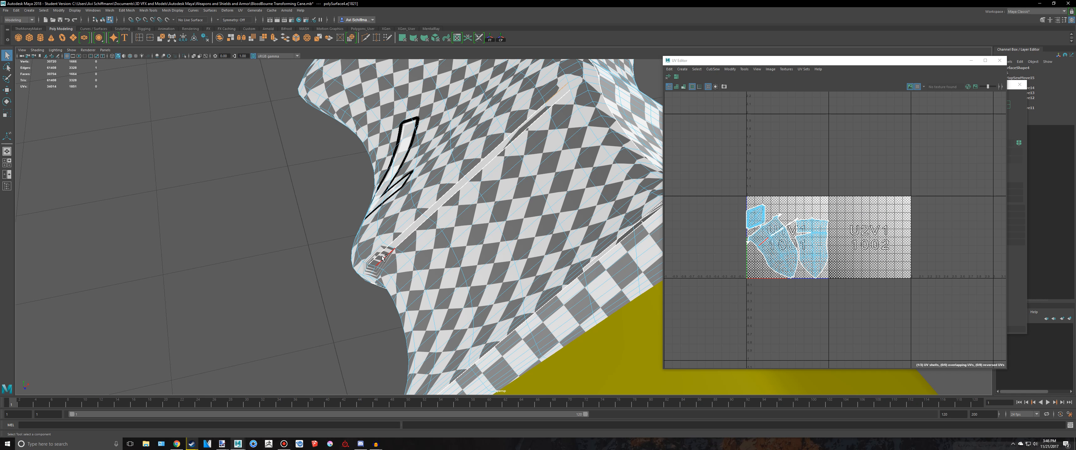
{"action": "right_click_drag", "start_coordinate": [839, 224], "coordinate": [836, 202], "text": "shift"}
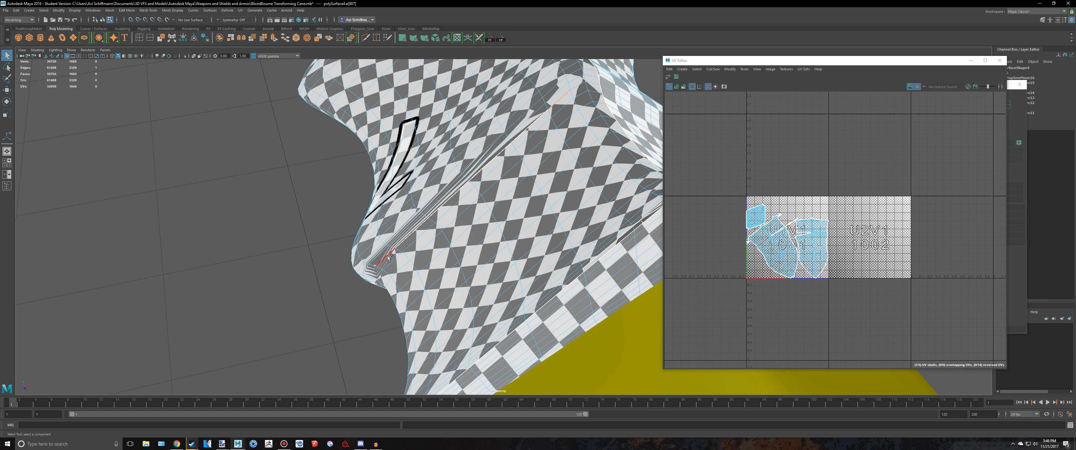
{"action": "right_click_drag", "start_coordinate": [744, 193], "coordinate": [743, 189], "text": "shift"}
Unfold the tip's complete UV set again with the sewn groove strip included, and lay out its shells.
{"action": "left_click_drag", "start_coordinate": [460, 192], "coordinate": [525, 204], "text": "alt"}
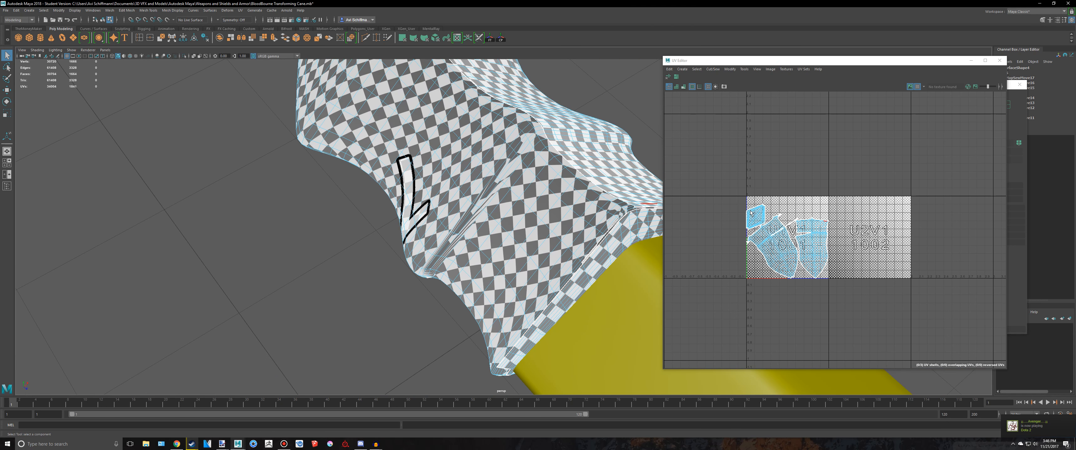
{"action": "left_click_drag", "start_coordinate": [756, 221], "coordinate": [694, 168]}
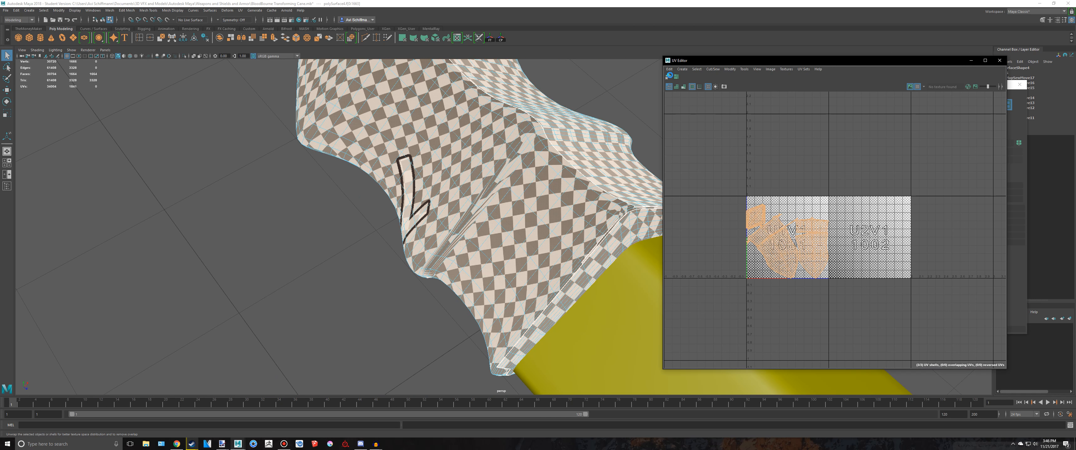
{"action": "left_click", "coordinate": [677, 77]}
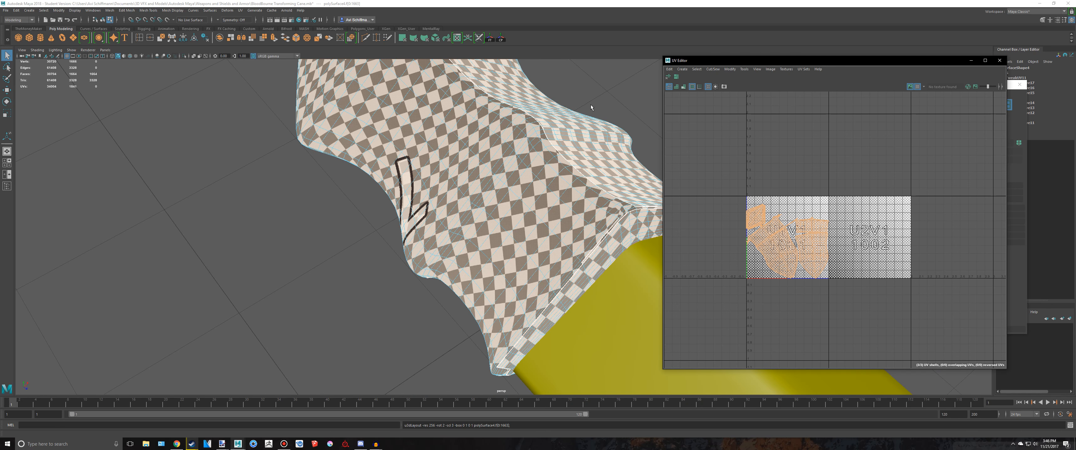
Close the UV Editor and assign the default grey material to the cane's tip and shaft.
{"action": "left_click_drag", "start_coordinate": [592, 108], "coordinate": [579, 119], "text": "alt"}
{"action": "middle_click_drag", "start_coordinate": [579, 119], "coordinate": [526, 204], "text": "alt"}
{"action": "left_click_drag", "start_coordinate": [527, 204], "coordinate": [577, 180], "text": "alt"}
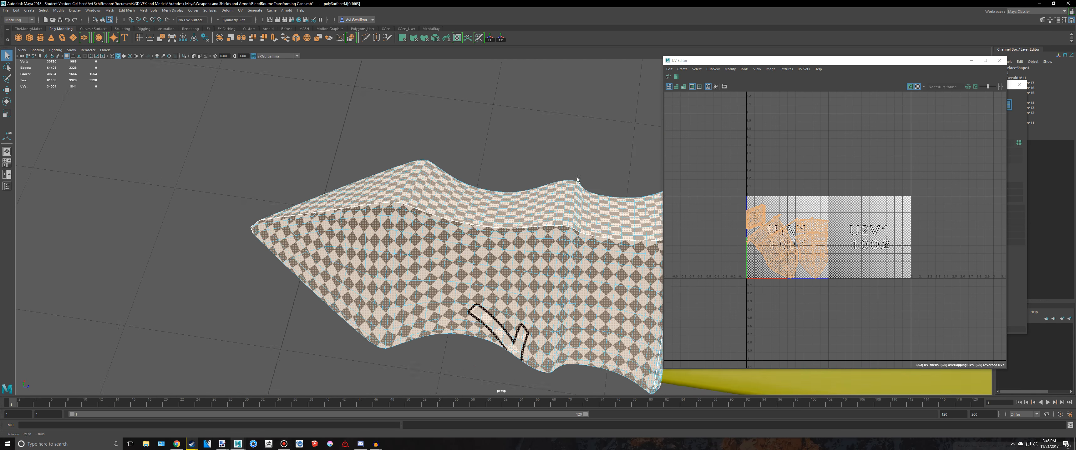
{"action": "scroll", "coordinate": [578, 180], "scroll_direction": "up", "scroll_amount": 4}
{"action": "scroll", "coordinate": [570, 156], "scroll_direction": "down", "scroll_amount": 11}
{"action": "middle_click_drag", "start_coordinate": [533, 149], "coordinate": [473, 134], "text": "alt"}
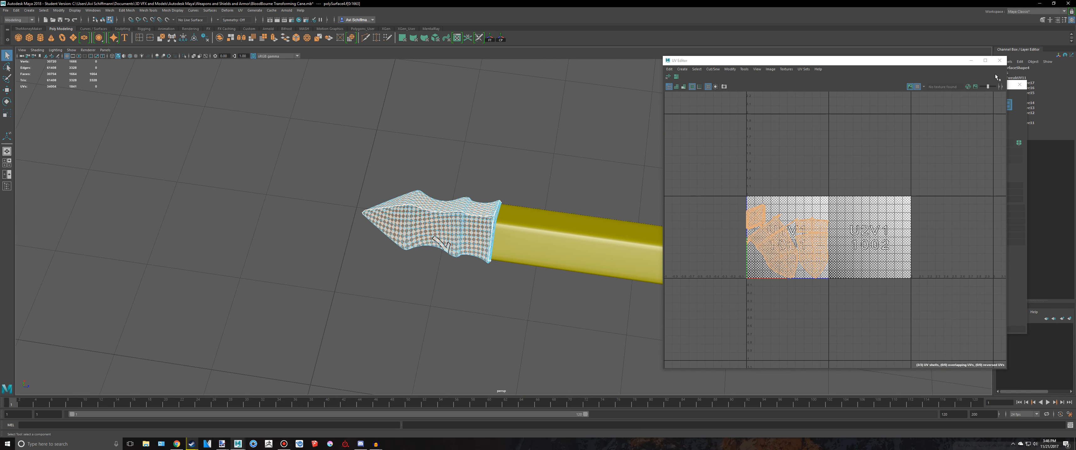
{"action": "left_click", "coordinate": [999, 60]}
{"action": "right_click_drag", "start_coordinate": [474, 216], "coordinate": [550, 411]}
{"action": "scroll", "coordinate": [637, 207], "scroll_direction": "down", "scroll_amount": 5}
{"action": "left_click", "coordinate": [512, 231]}
{"action": "scroll", "coordinate": [512, 231], "scroll_direction": "up", "scroll_amount": 3}
{"action": "left_click", "coordinate": [486, 308]}
Examine the whole grey cane from several angles, ending with a closer look at its handle.
{"action": "middle_click_drag", "start_coordinate": [685, 164], "coordinate": [523, 195], "text": "alt"}
{"action": "left_click_drag", "start_coordinate": [523, 194], "coordinate": [710, 184], "text": "alt"}
{"action": "left_click_drag", "start_coordinate": [569, 169], "coordinate": [613, 180], "text": "alt"}
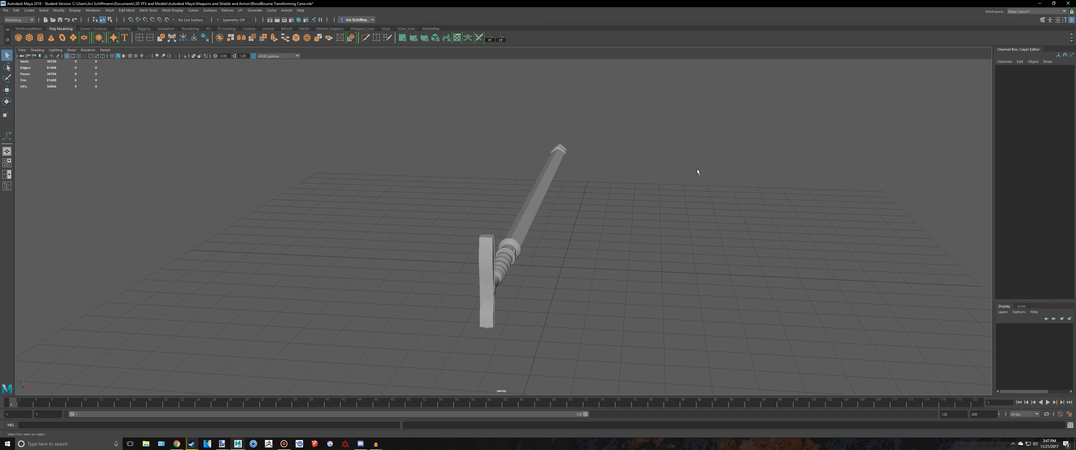
{"action": "left_click_drag", "start_coordinate": [697, 169], "coordinate": [644, 163], "text": "alt"}
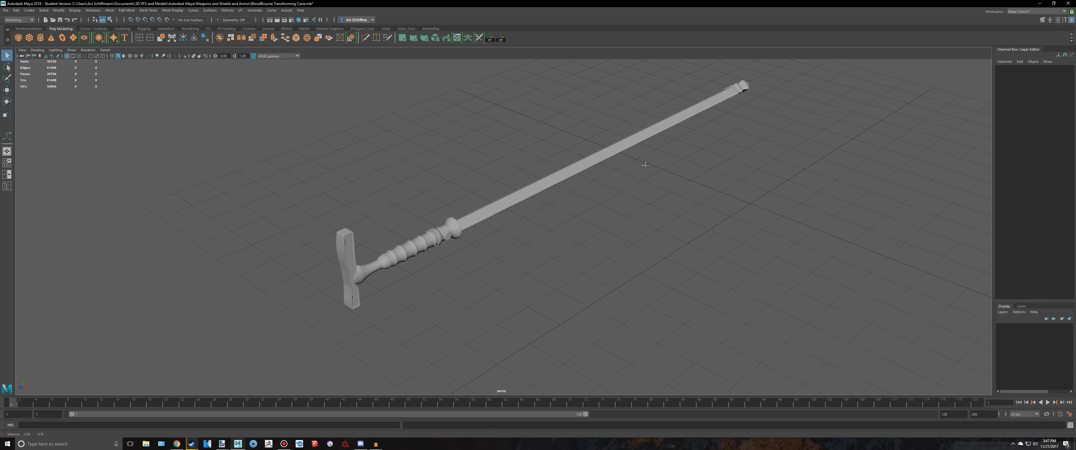
{"action": "scroll", "coordinate": [626, 161], "scroll_direction": "down", "scroll_amount": 4}
{"action": "scroll", "coordinate": [374, 185], "scroll_direction": "up", "scroll_amount": 8}
{"action": "middle_click_drag", "start_coordinate": [366, 223], "coordinate": [391, 189], "text": "alt"}
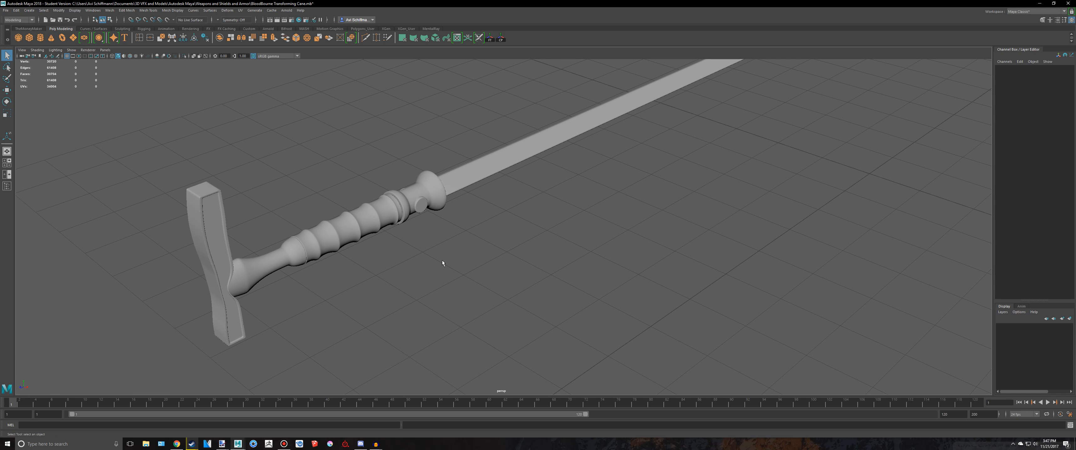
{"action": "left_click", "coordinate": [284, 444]}
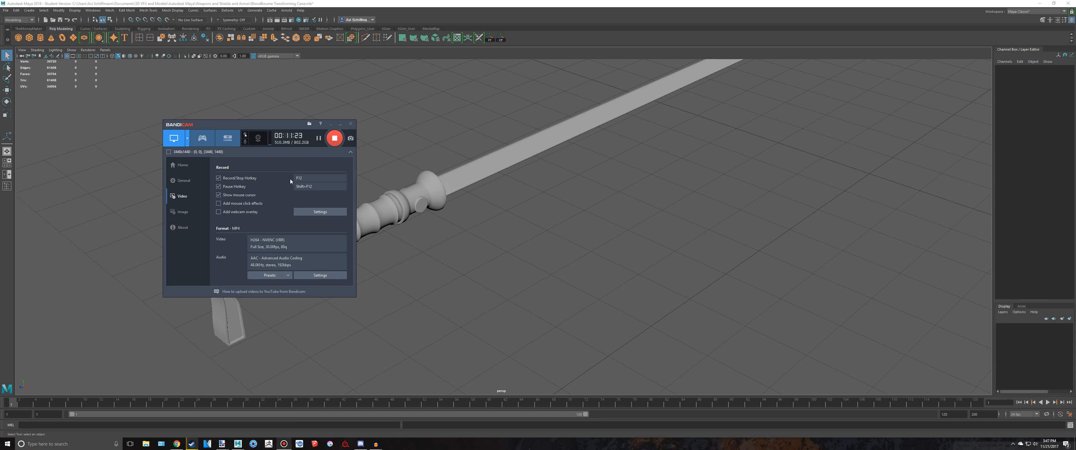